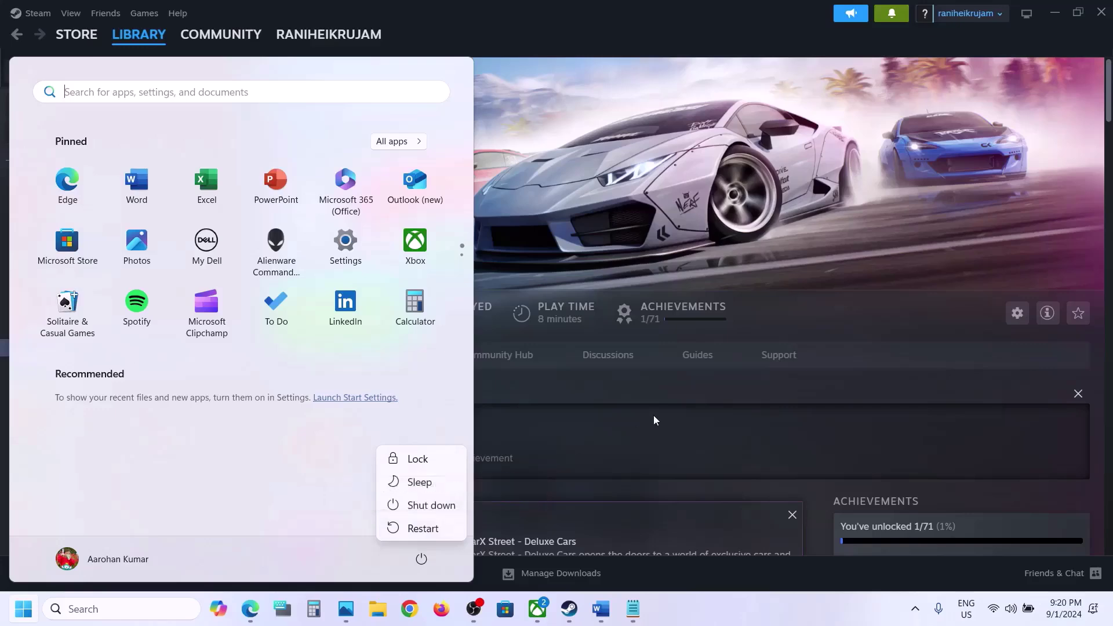
Switch to the Word document and highlight the step 2 instruction about running the game from its installation folder
left_click(653, 415)
left_click(652, 415)
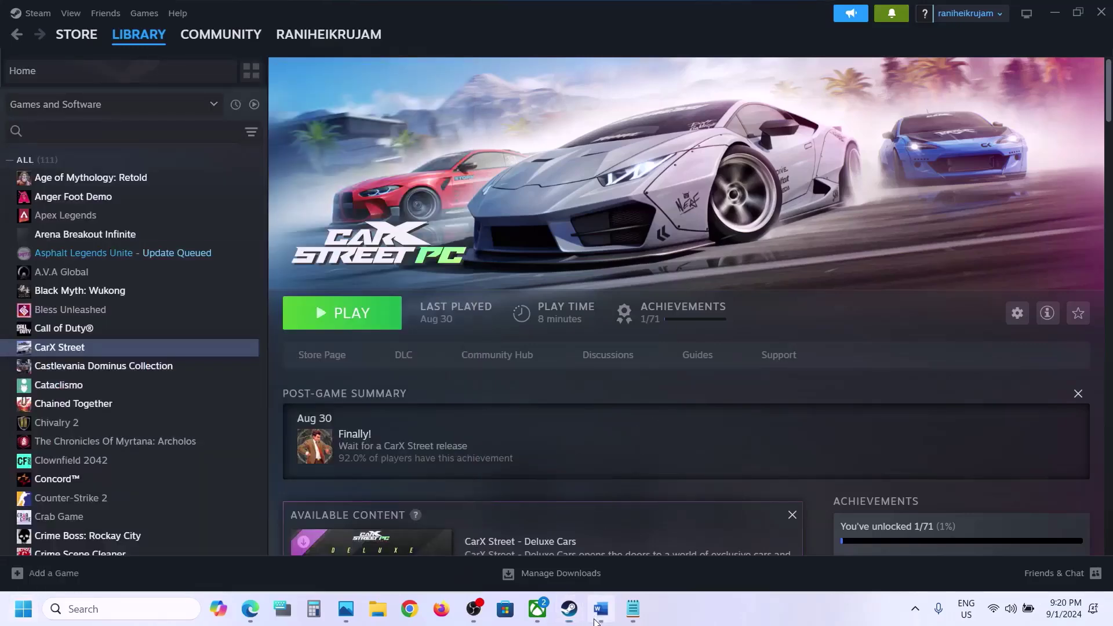
left_click(601, 609)
left_click_drag(195, 394, 169, 453)
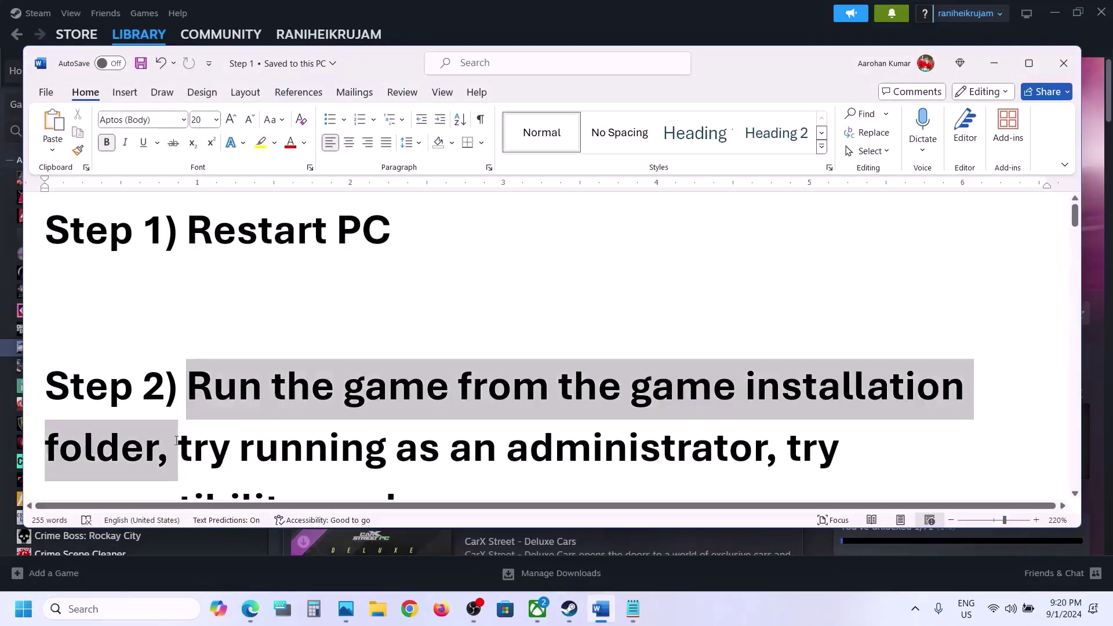
left_click(994, 63)
Browse the local installation files of CarX Street from the Steam library
right_click(106, 356)
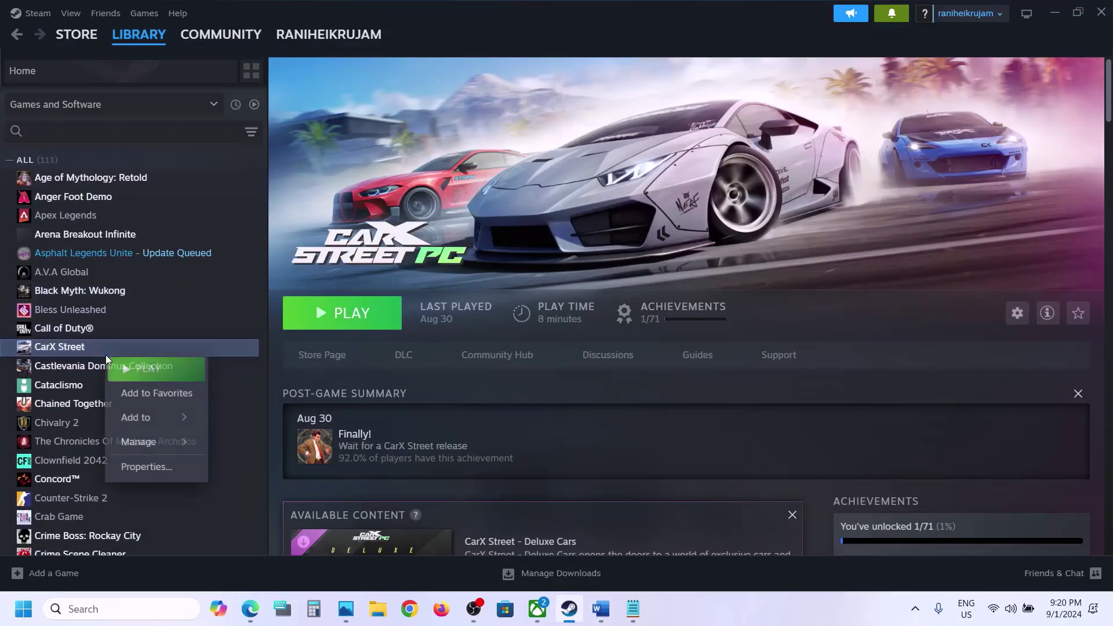
mouse_move(145, 443)
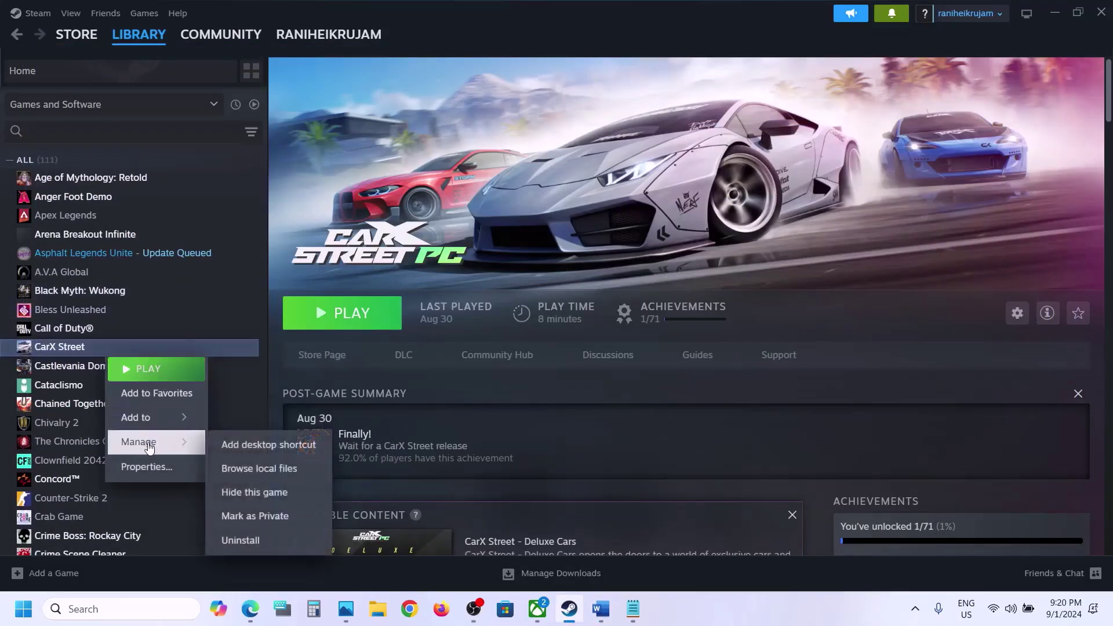
left_click(272, 468)
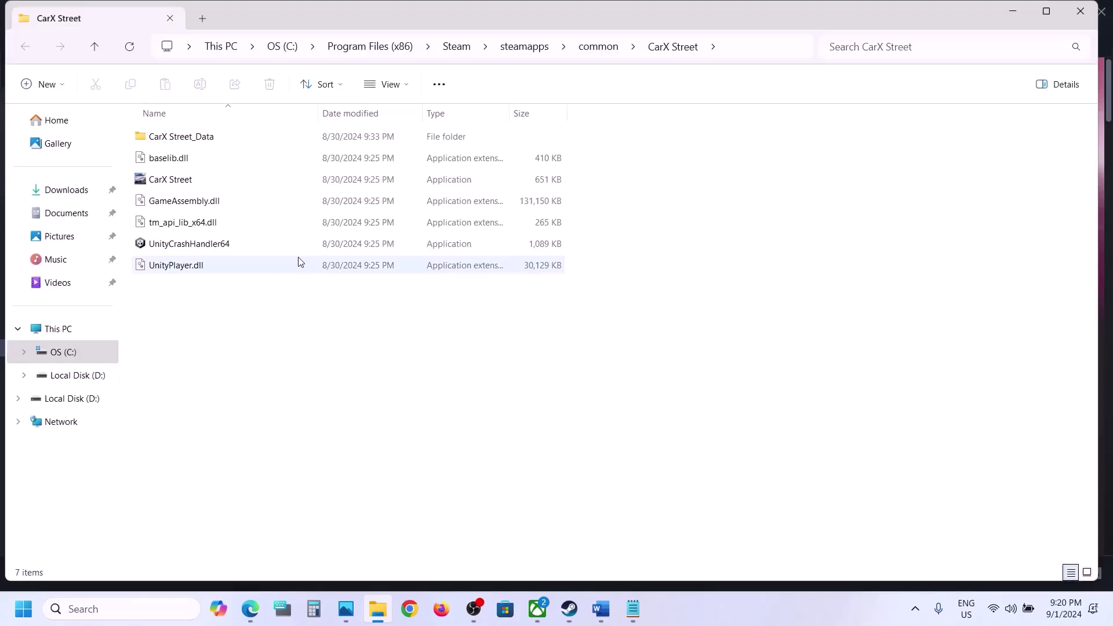
Set the CarX Street application to run as an administrator in its compatibility properties and apply the setting
left_click(164, 184)
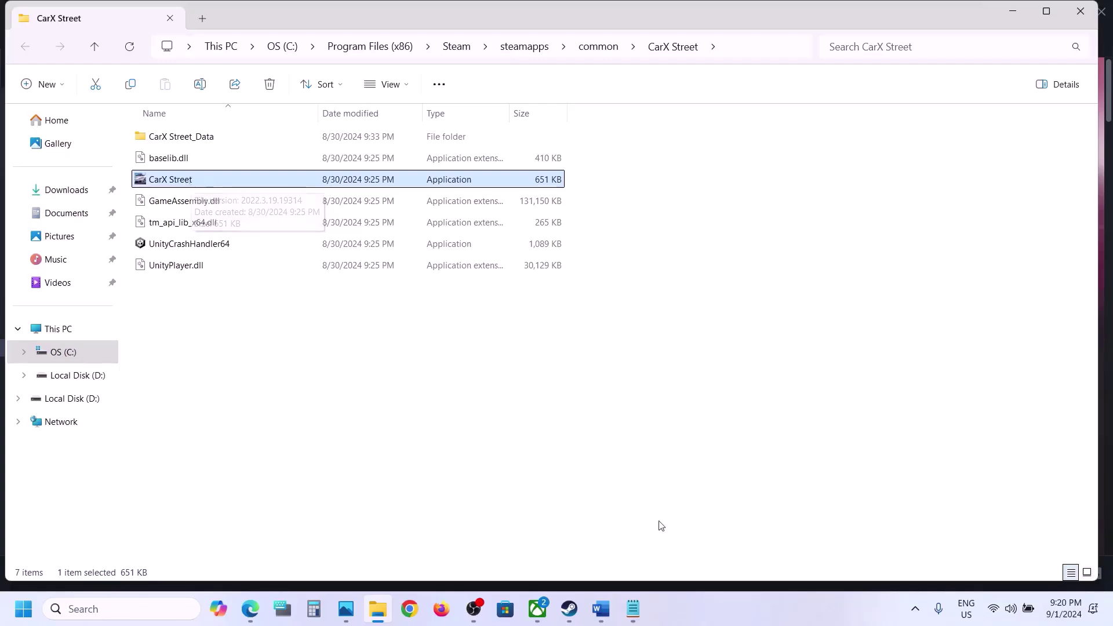
right_click(195, 185)
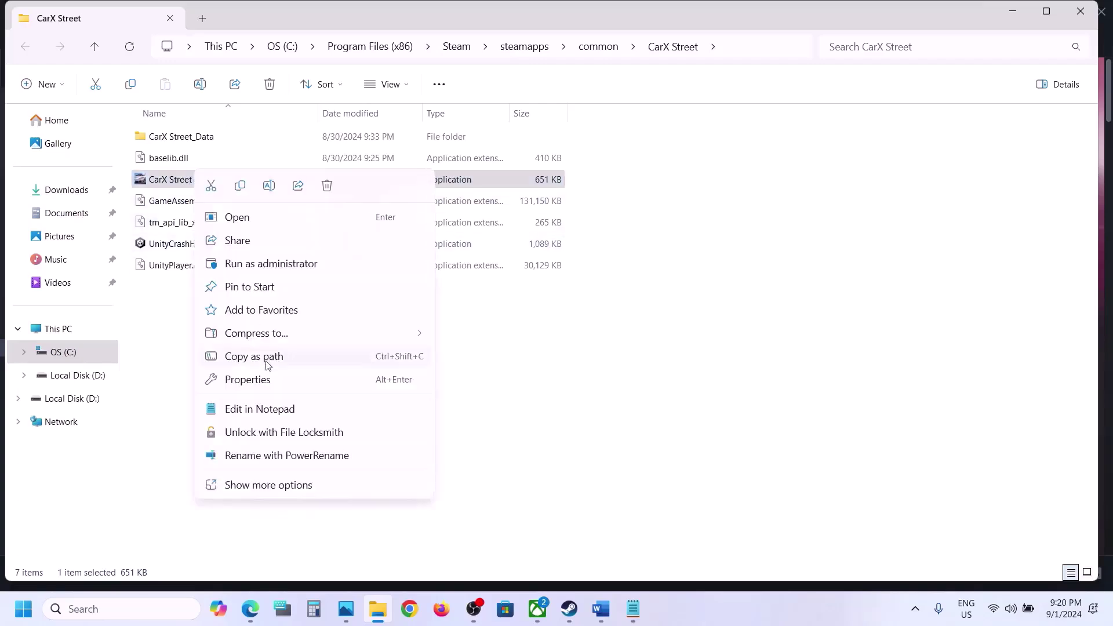
left_click(259, 380)
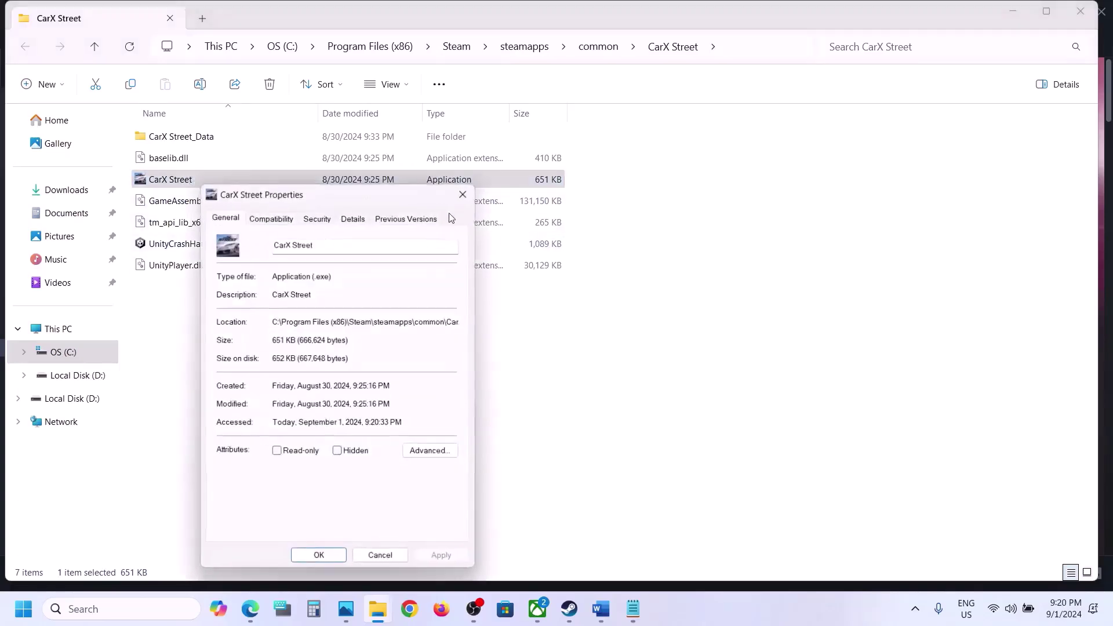
left_click(284, 218)
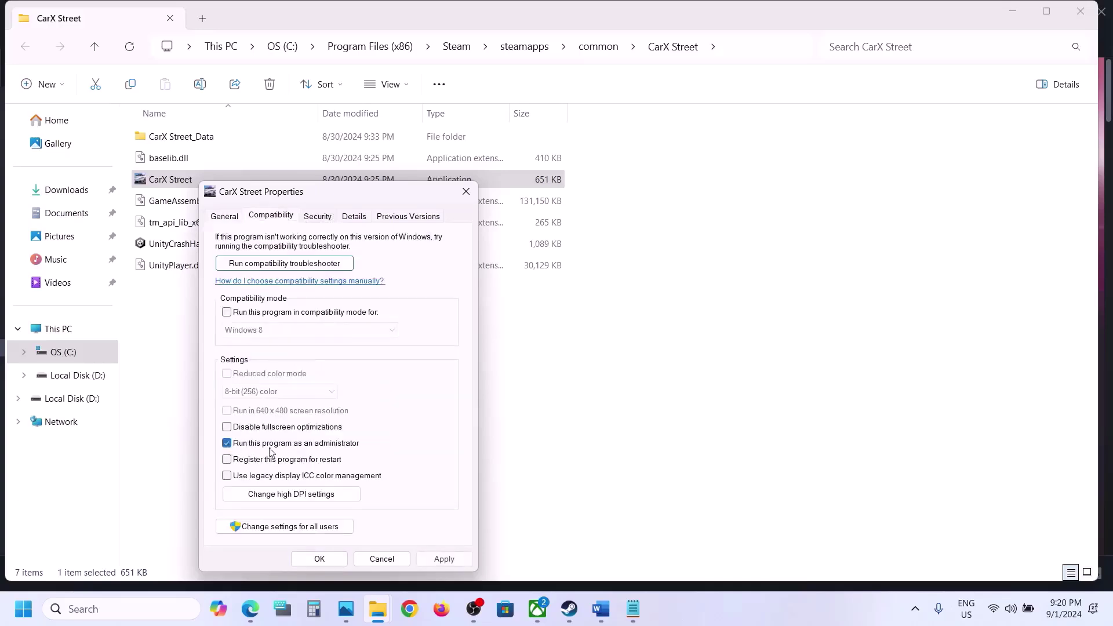
left_click(429, 563)
left_click(325, 560)
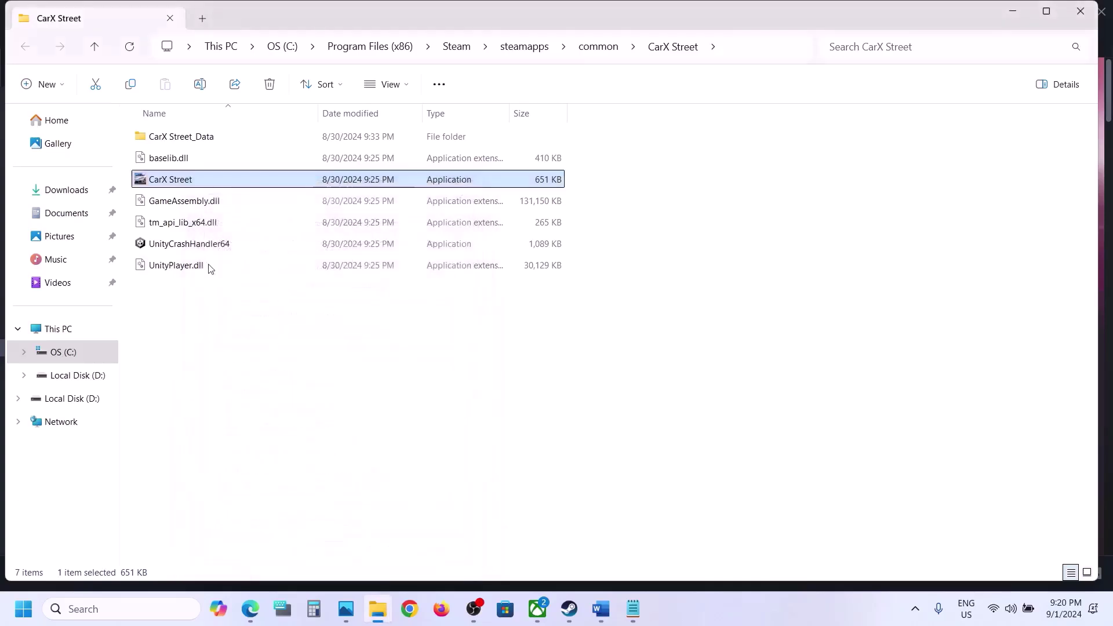
Enable compatibility mode for Windows 8 in the CarX Street application's properties and apply it
right_click(169, 190)
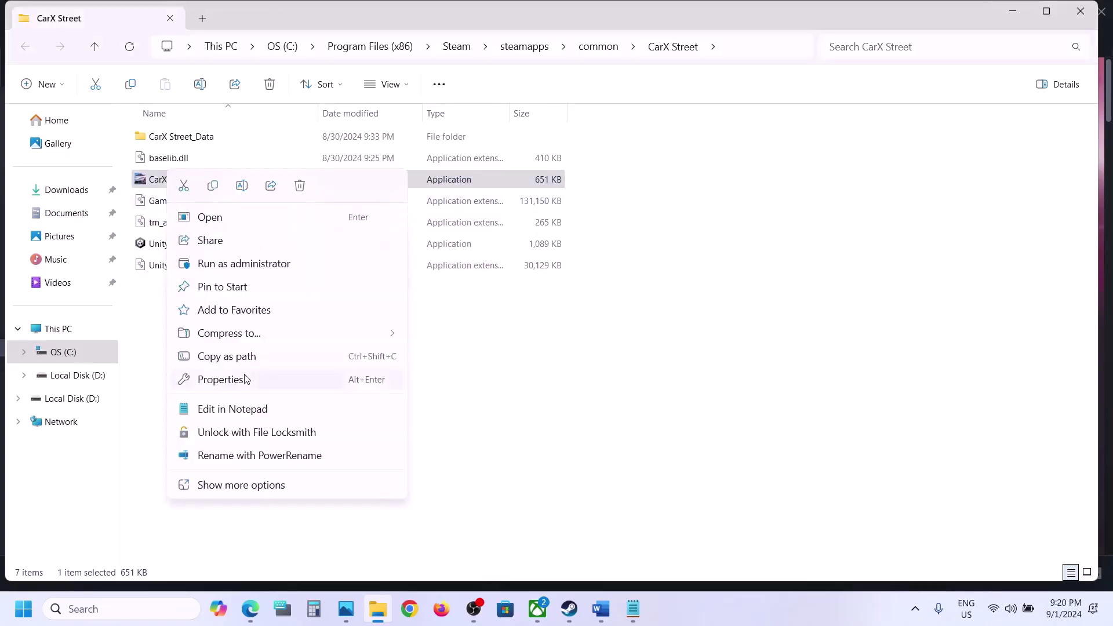
left_click(244, 379)
left_click(243, 220)
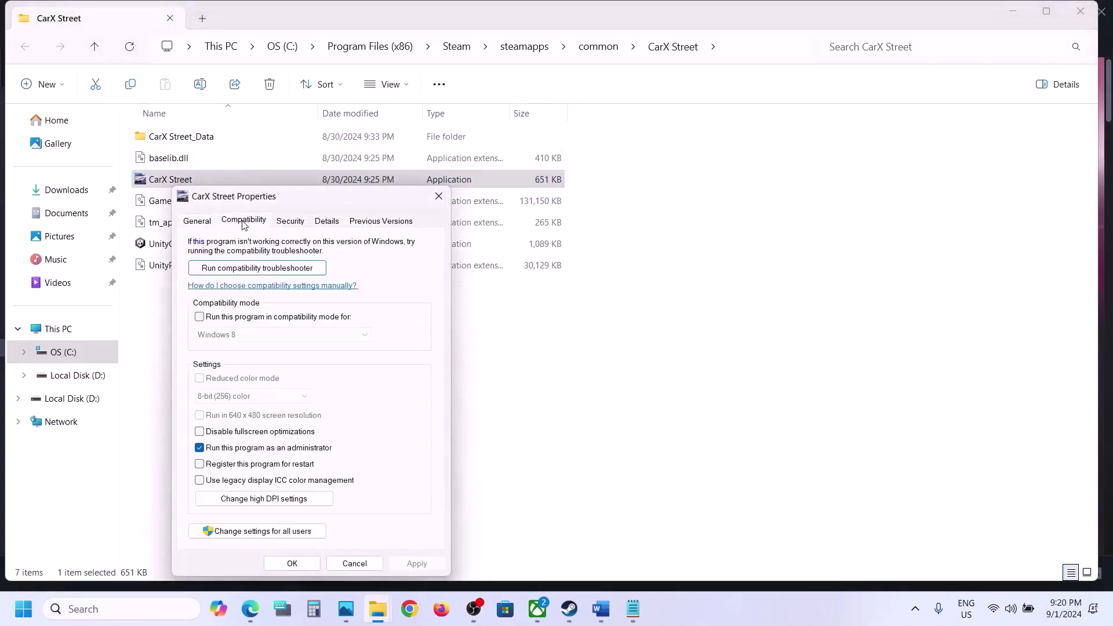
left_click(200, 318)
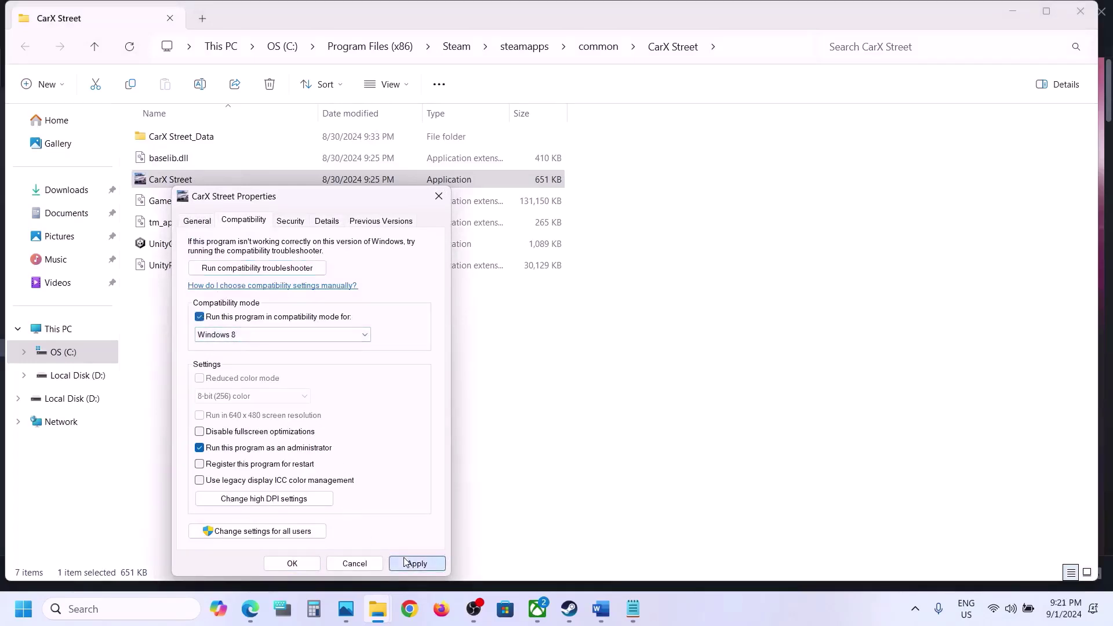
left_click(404, 561)
left_click(292, 563)
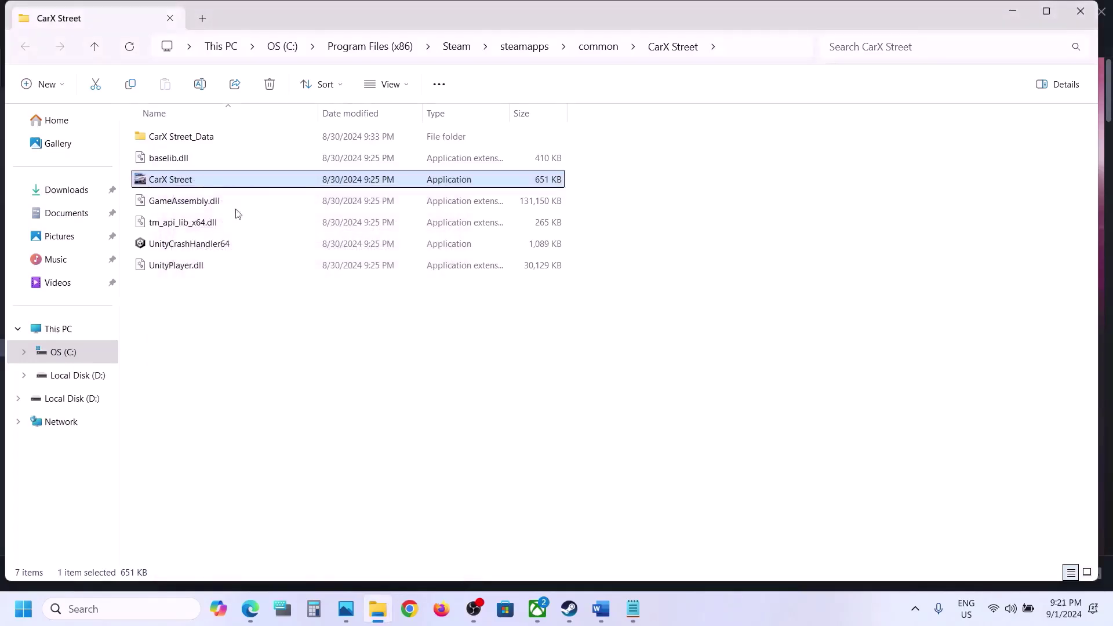
Change the CarX Street application's compatibility mode to Windows 7, disable fullscreen optimizations, and apply the settings
right_click(210, 180)
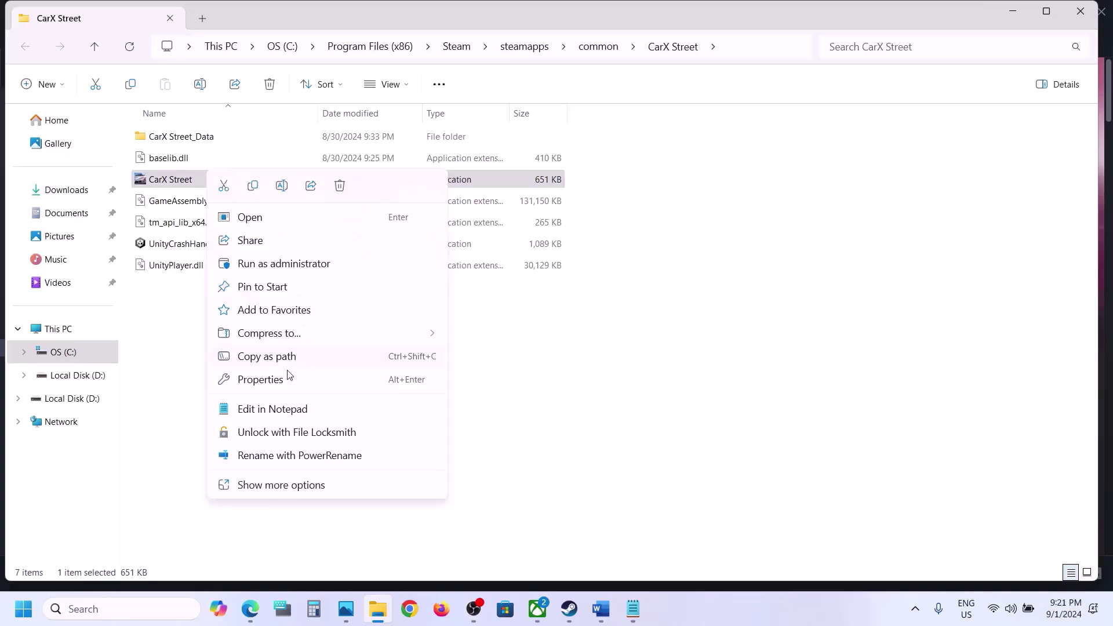
left_click(261, 379)
left_click(293, 214)
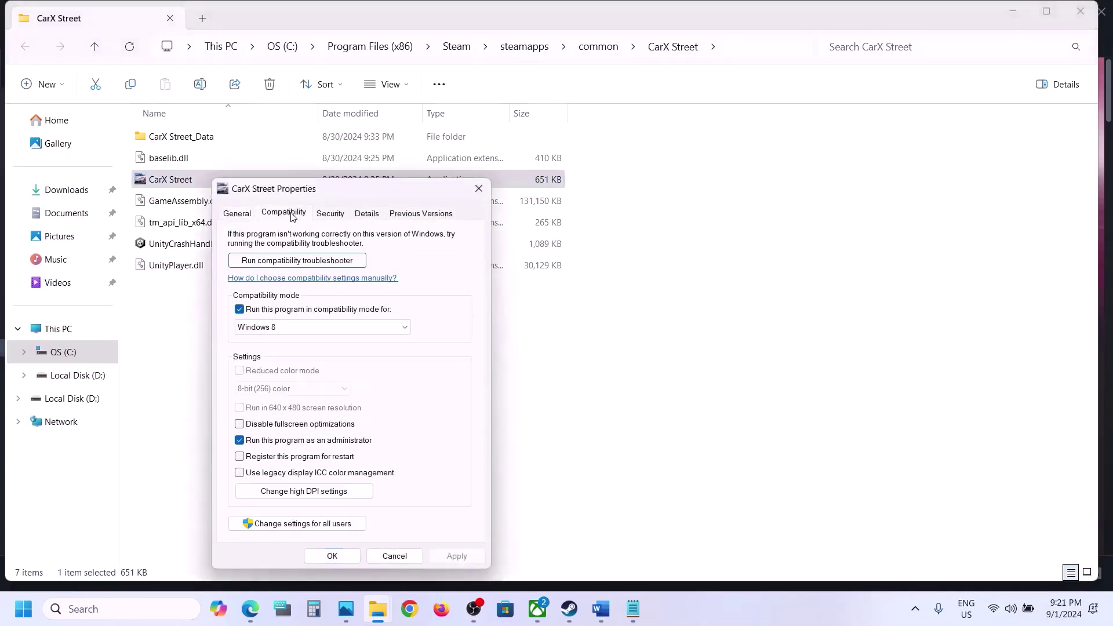
left_click(268, 326)
left_click(265, 368)
left_click(457, 559)
left_click(458, 557)
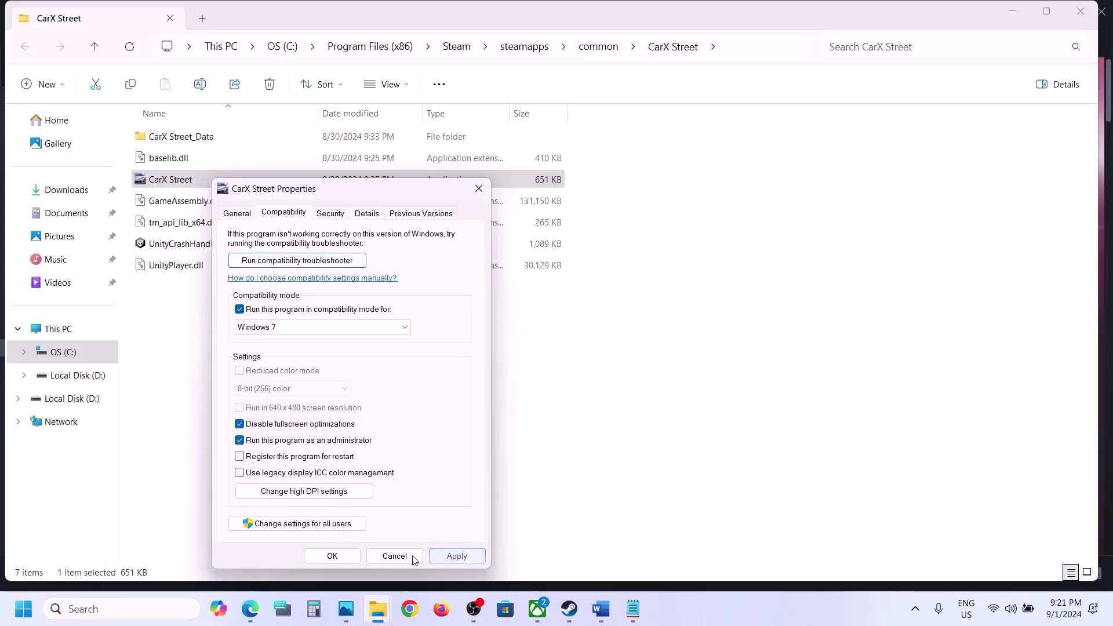
left_click(332, 556)
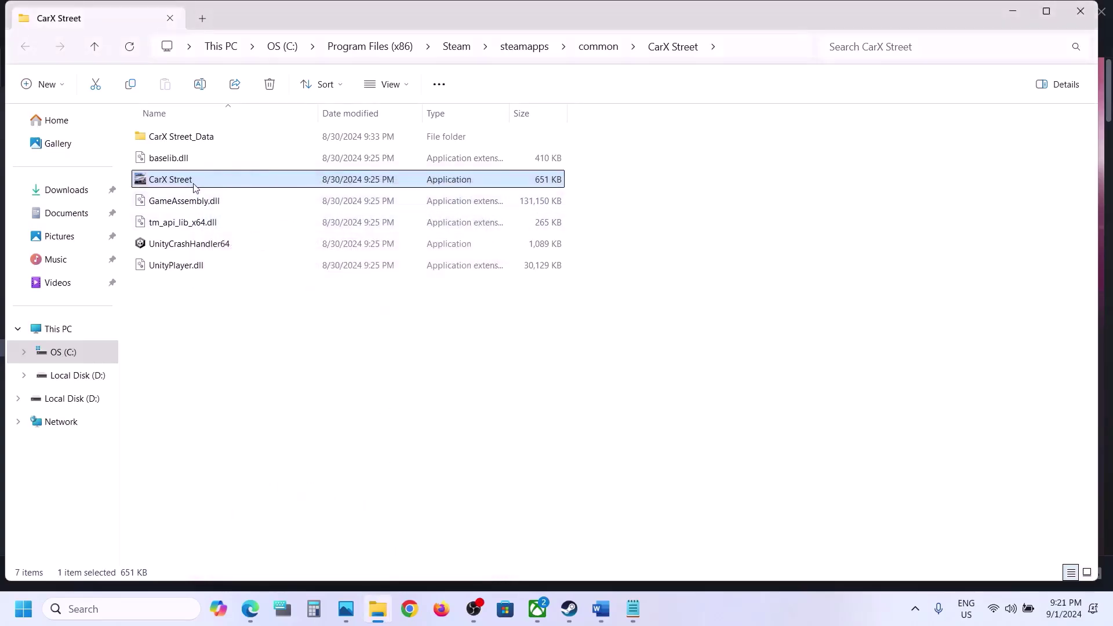
Clear the compatibility mode, fullscreen optimizations and administrator options for the CarX Street application, apply the changes, and close its folder
right_click(197, 186)
left_click(269, 378)
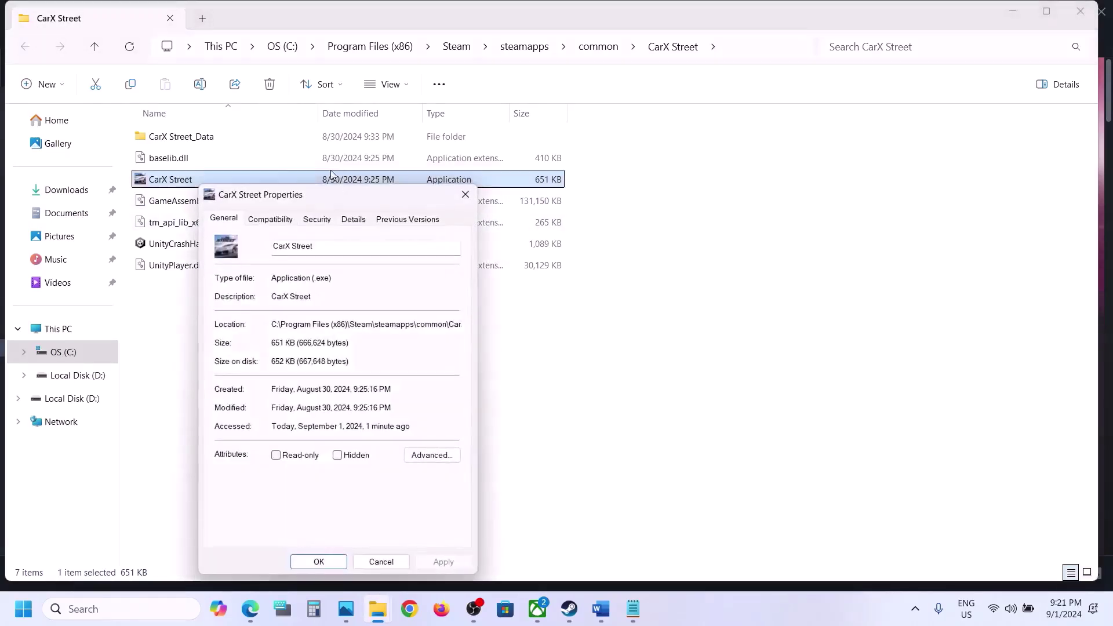
left_click(271, 218)
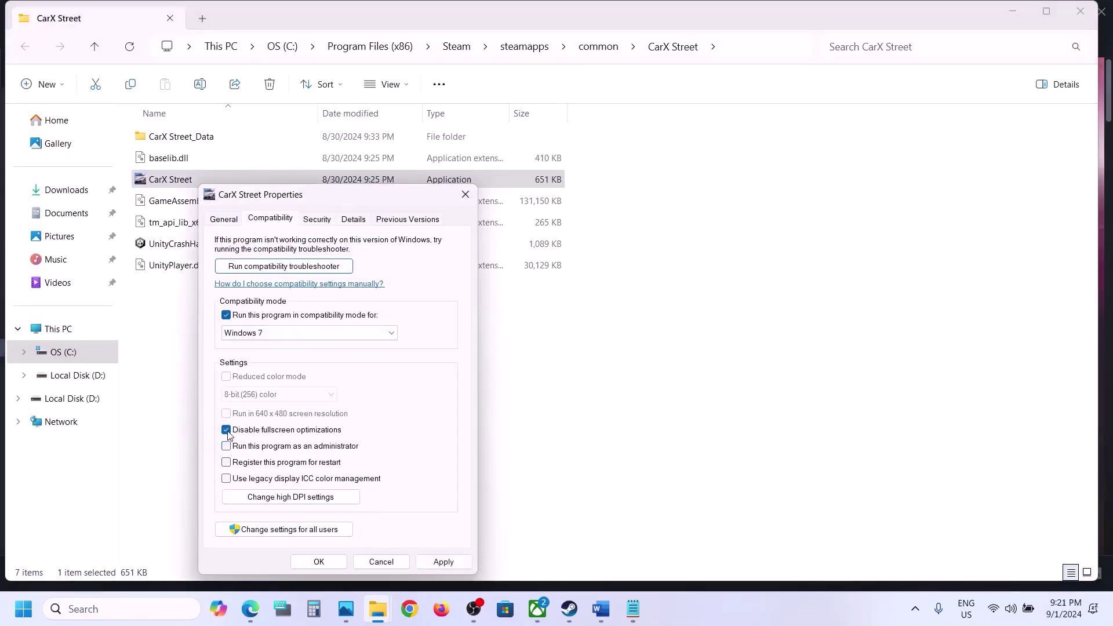
left_click(226, 316)
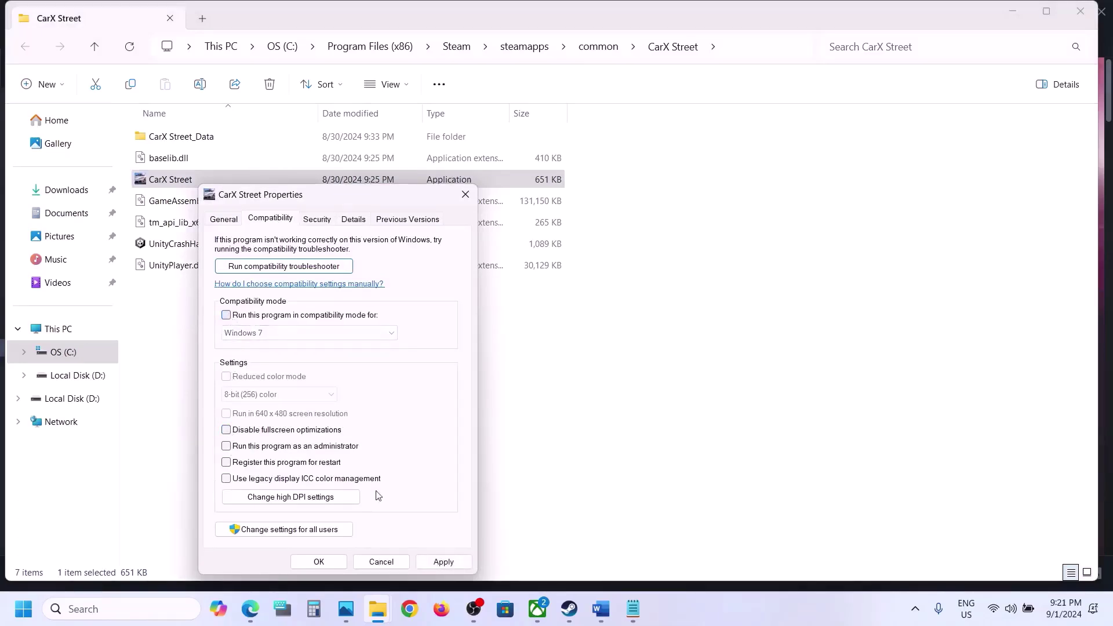
left_click(442, 561)
left_click(319, 561)
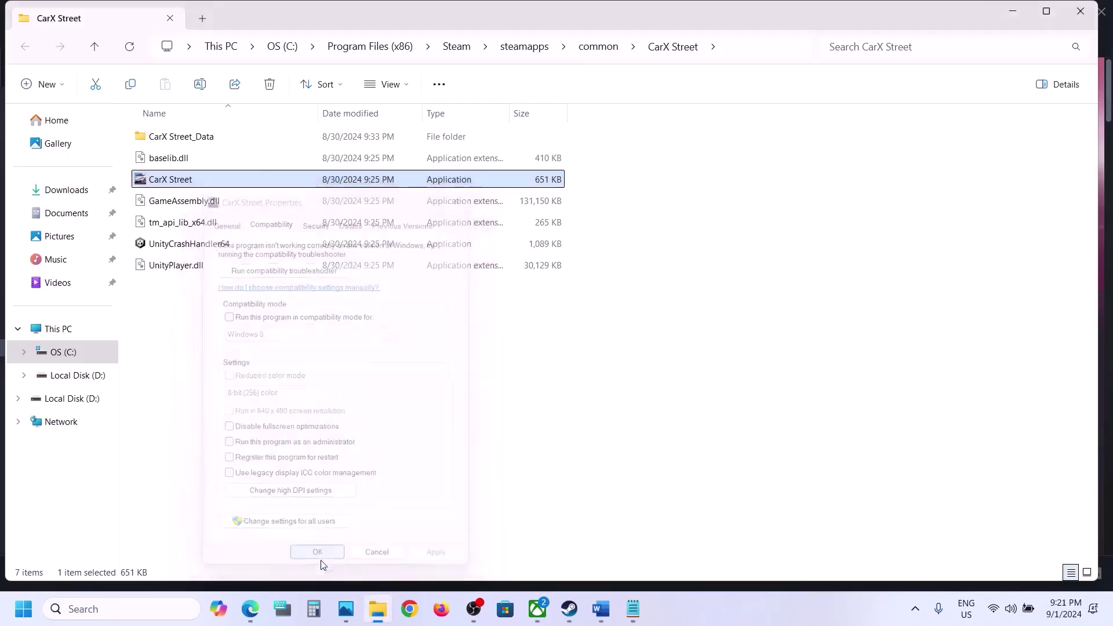
left_click(1081, 11)
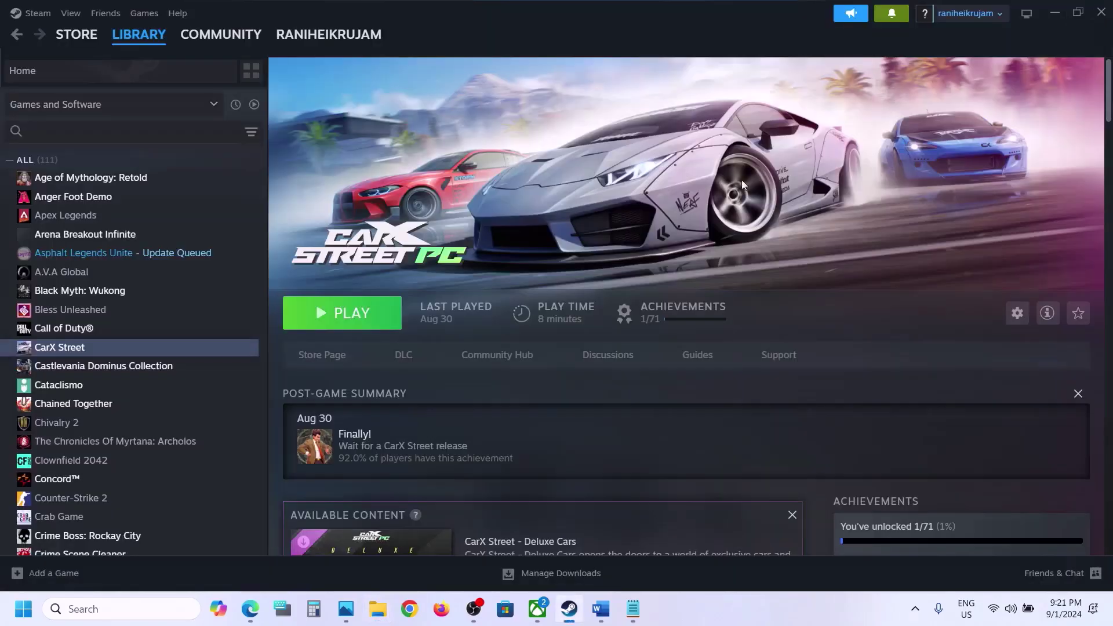
Read step 3 in the Word document, highlighting the instructions on allowing the game exe in third-party antivirus programs and Windows Security
left_click(602, 609)
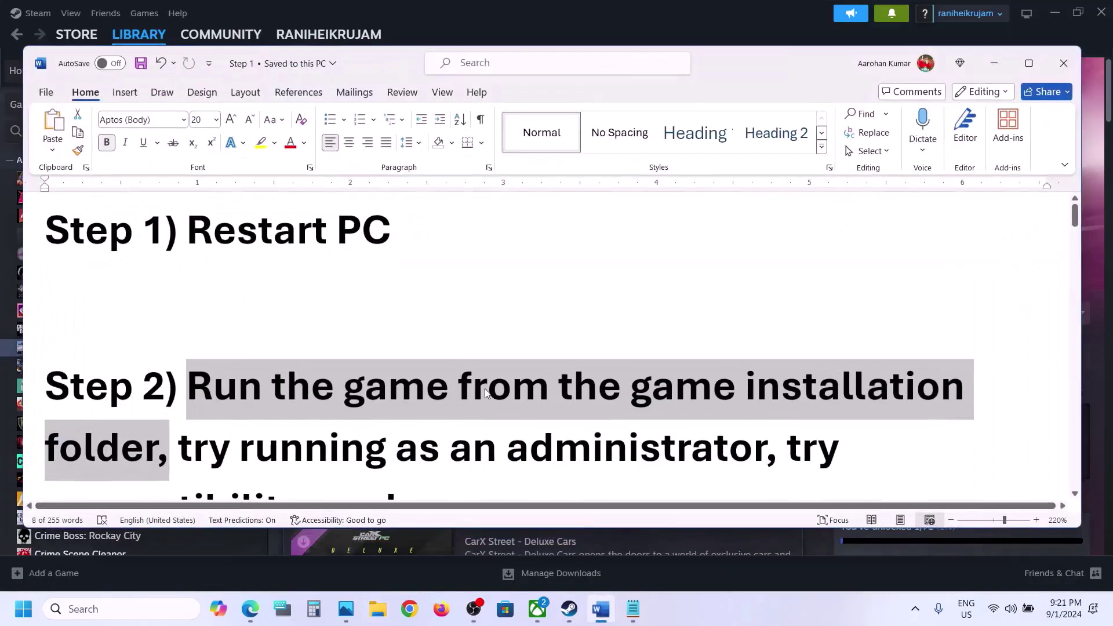
scroll(484, 387, "down", 5)
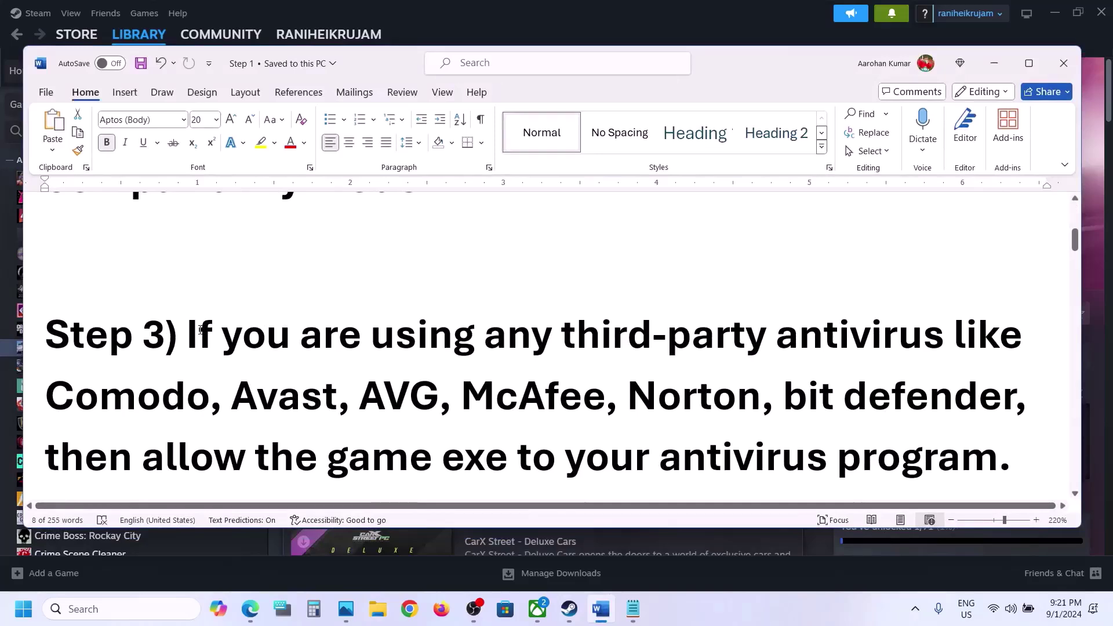
left_click_drag(200, 330, 842, 399)
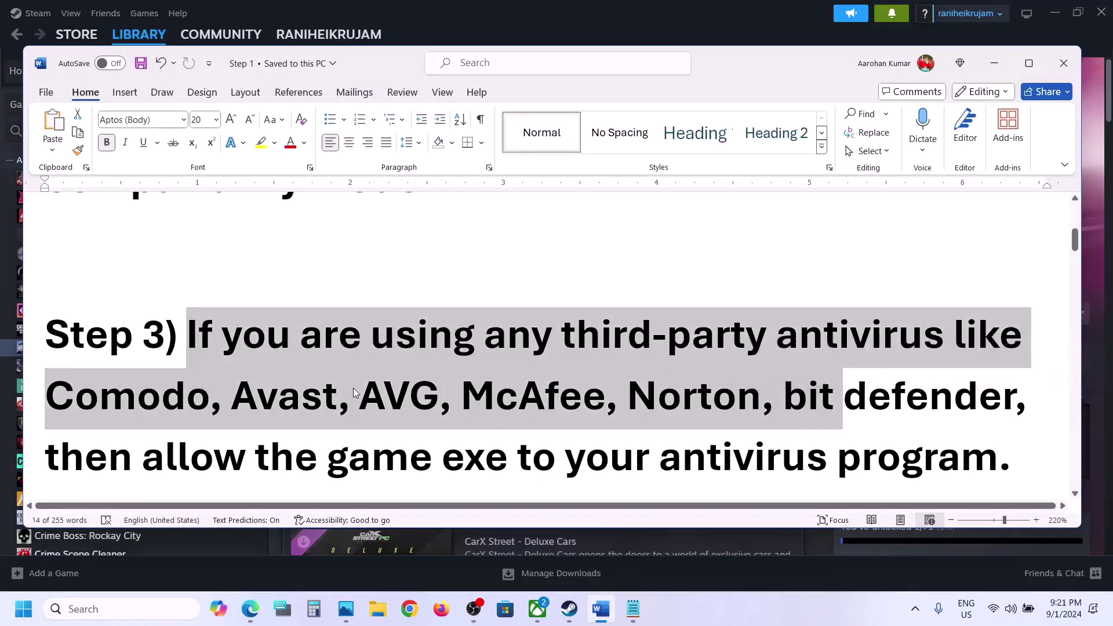
scroll(353, 392, "down", 2)
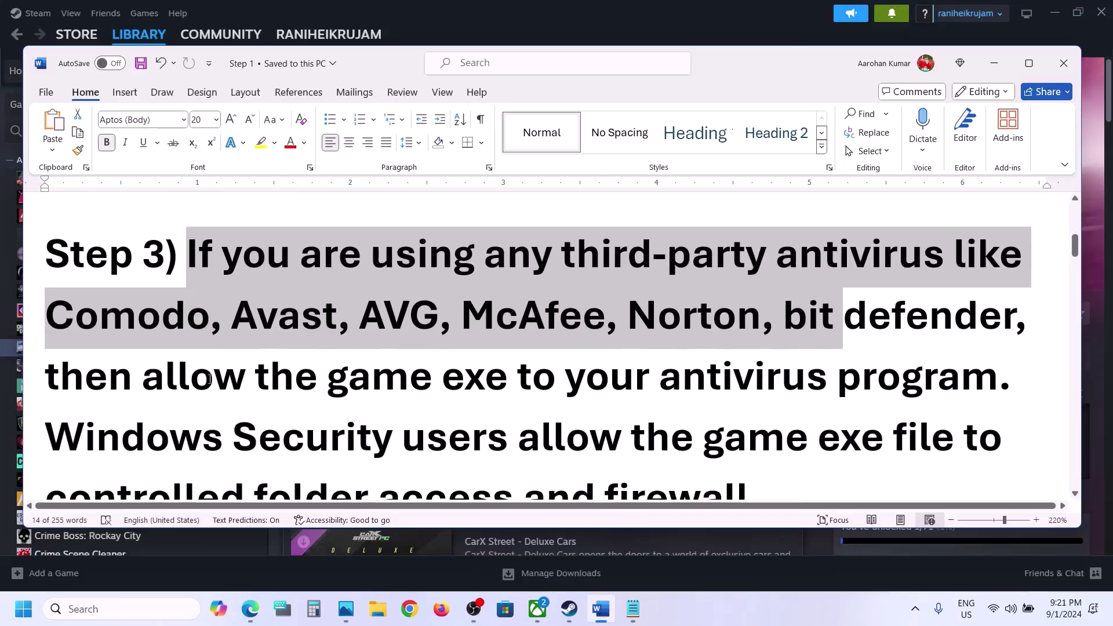
left_click_drag(145, 378, 997, 392)
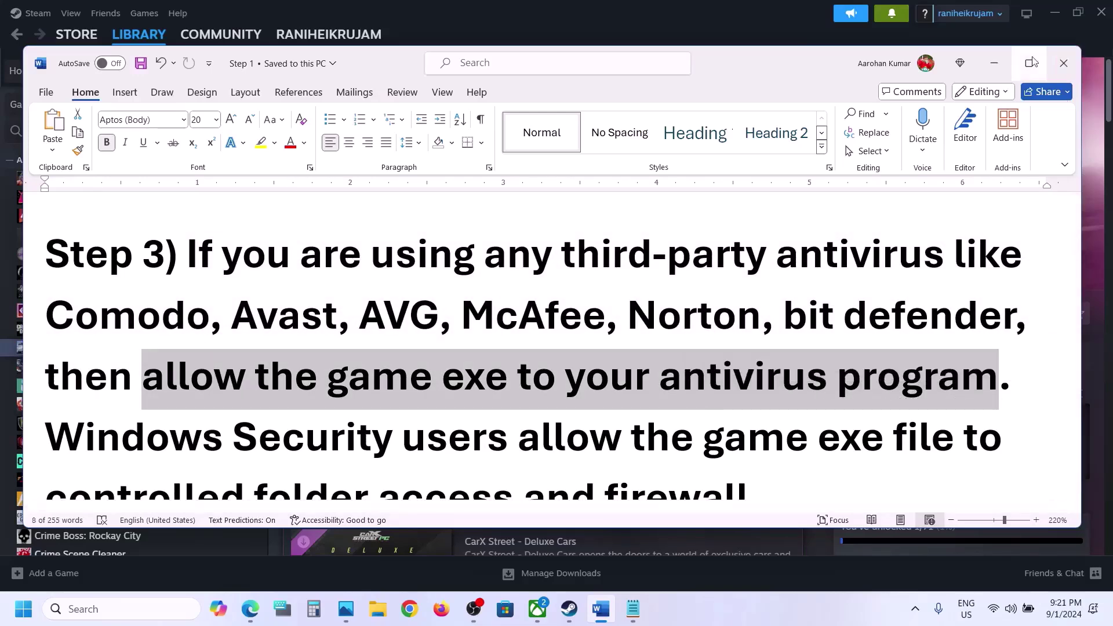
left_click_drag(210, 443, 400, 444)
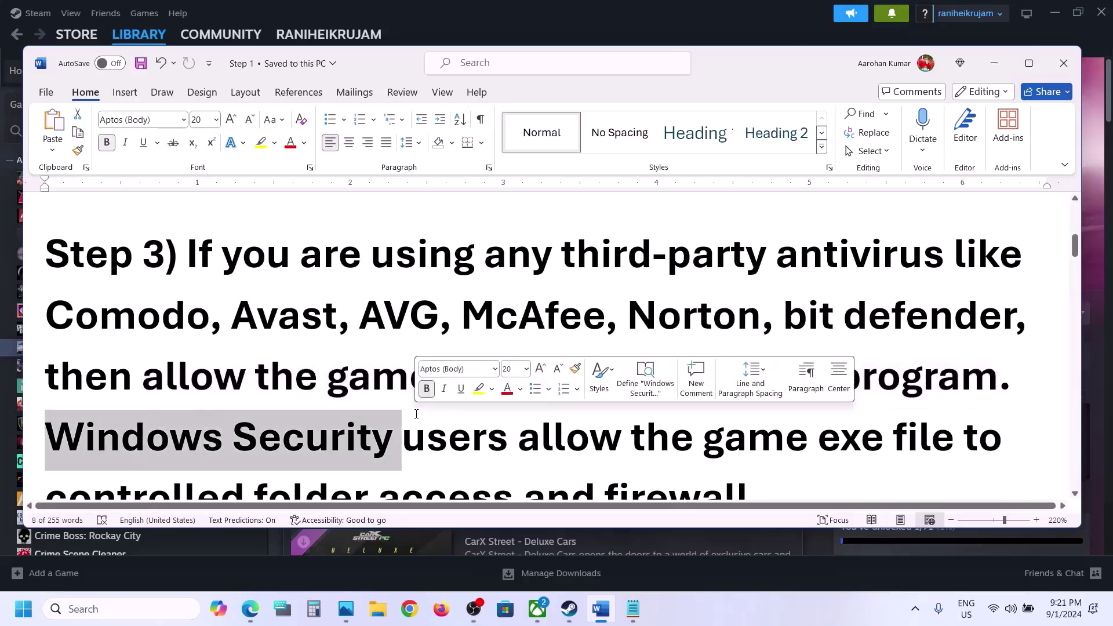
left_click(1019, 66)
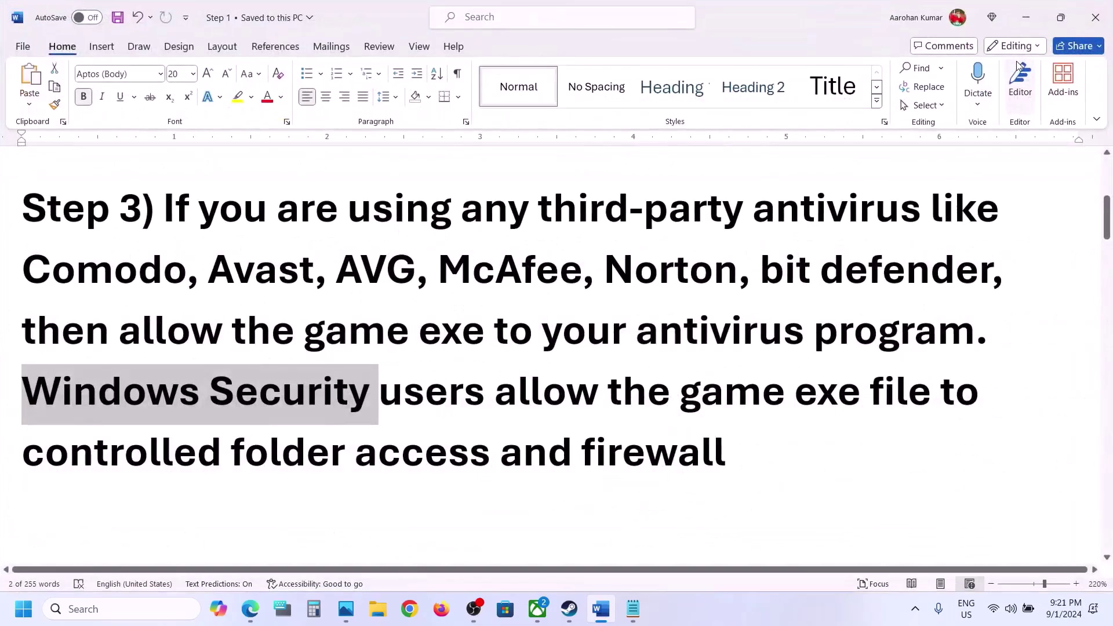
Open the page for allowing an app through Controlled folder access in Windows Security's ransomware protection settings
key("super+i")
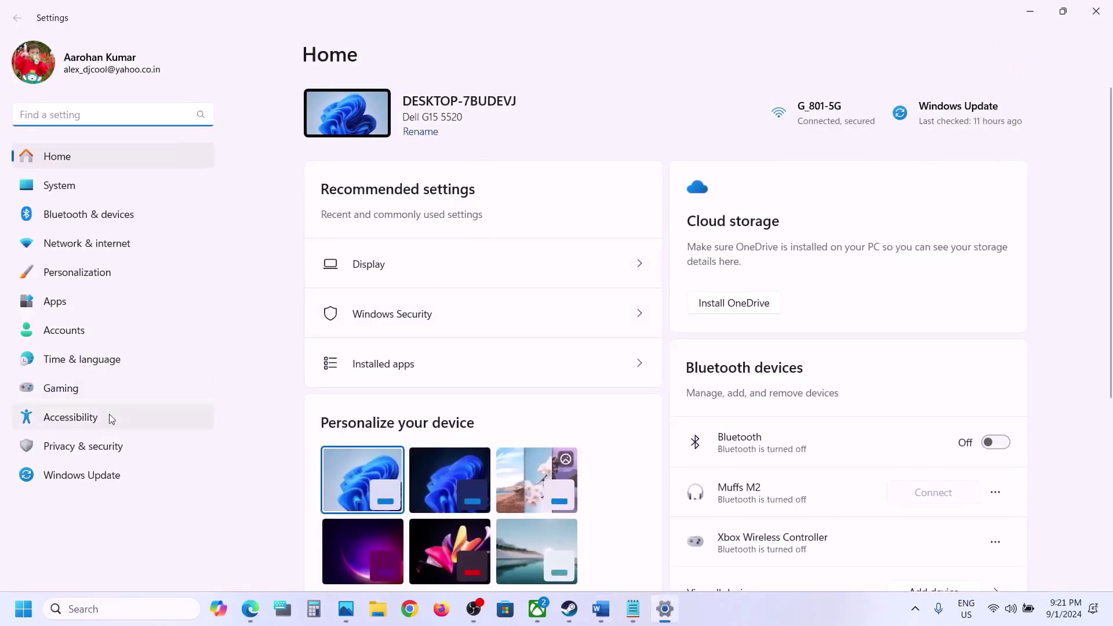
left_click(93, 447)
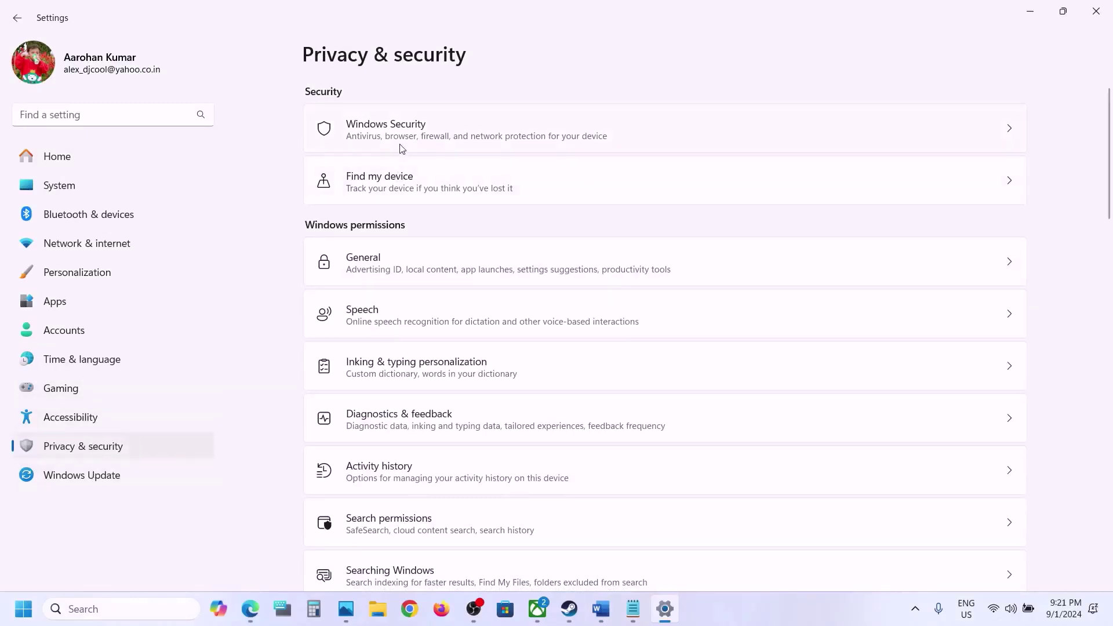
left_click(421, 129)
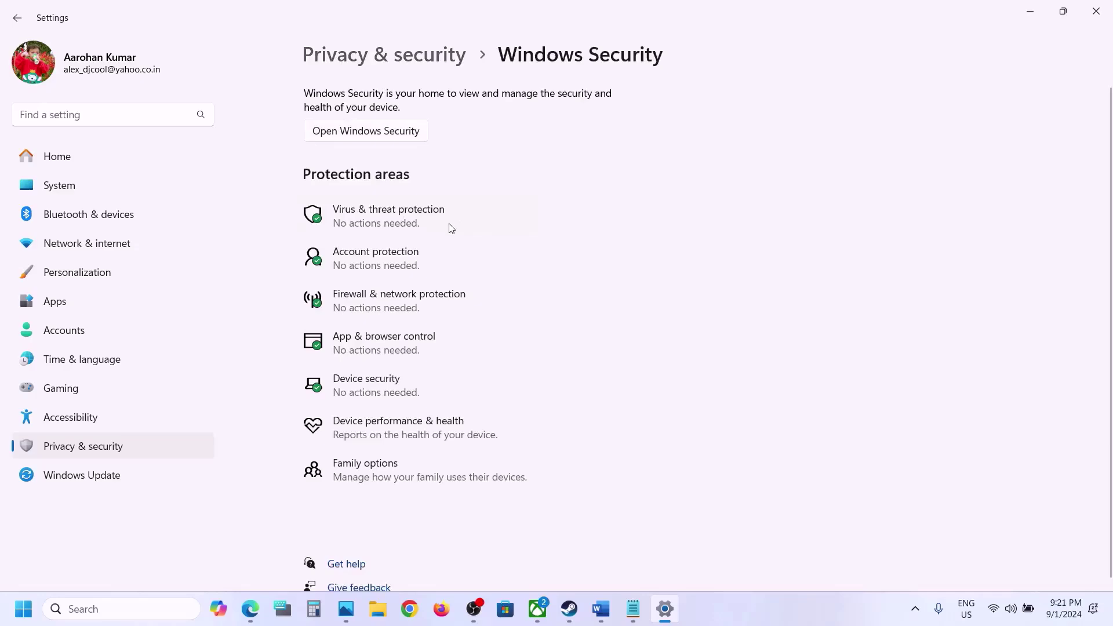
left_click(413, 229)
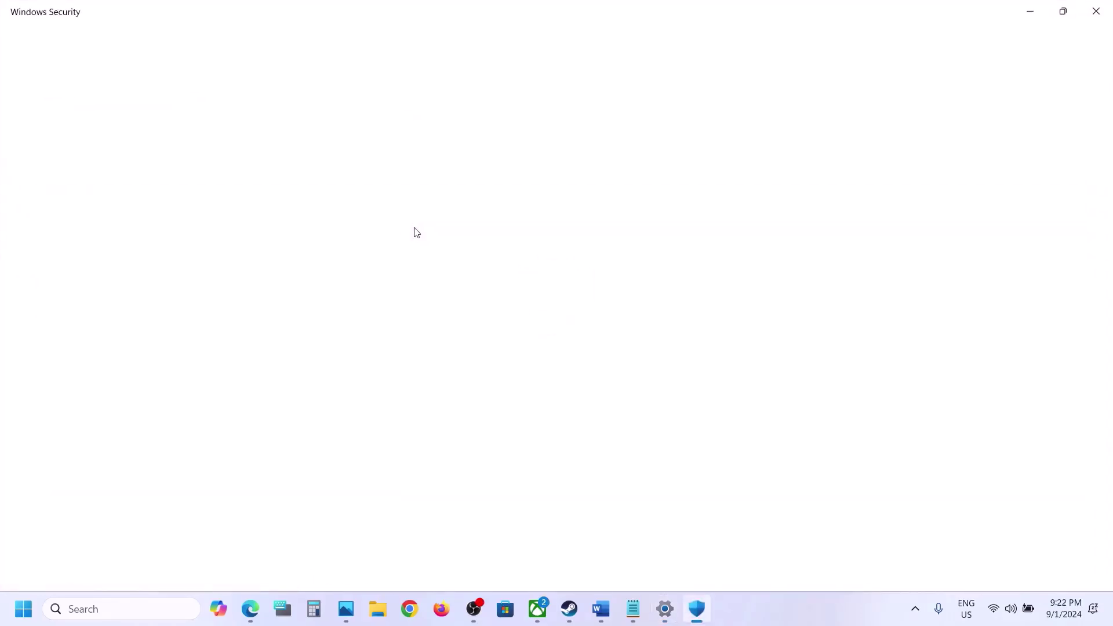
scroll(338, 507, "down", 2)
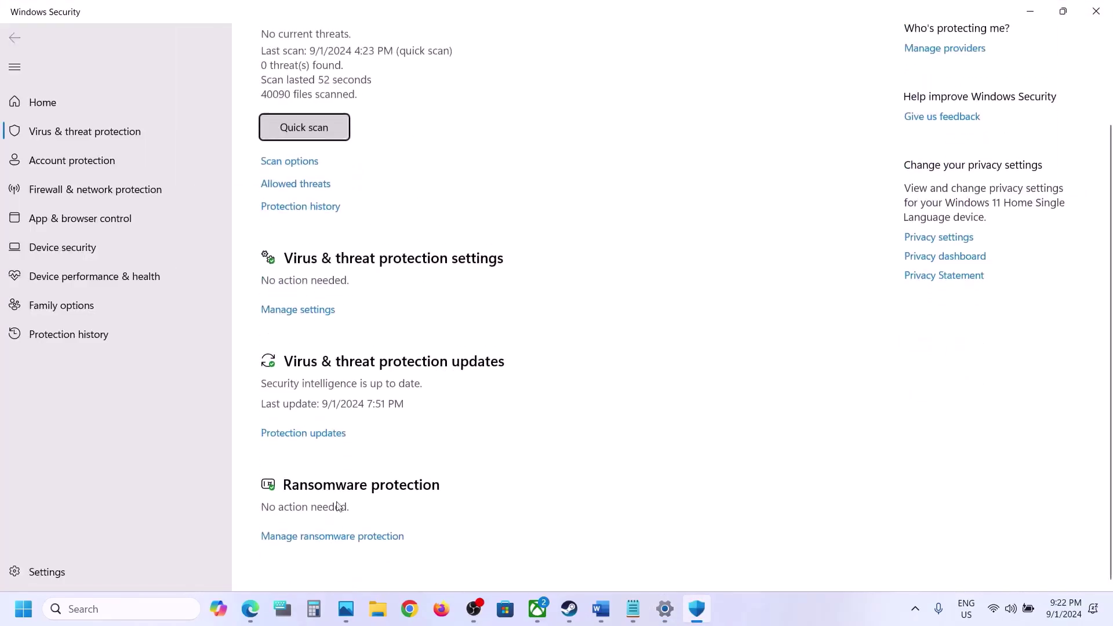
left_click(358, 543)
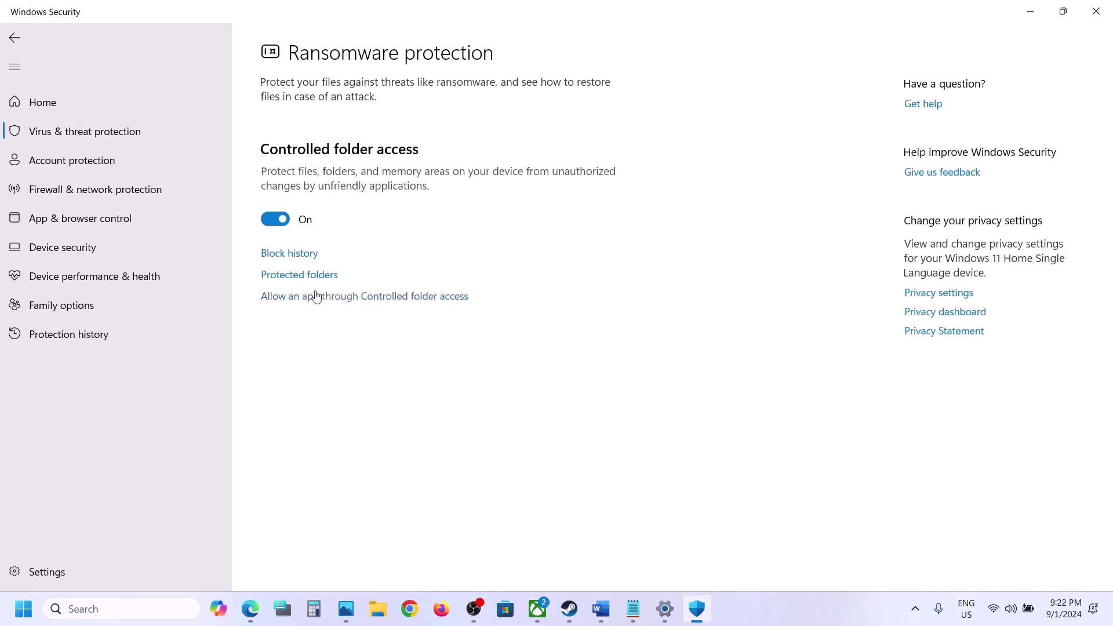
left_click(360, 298)
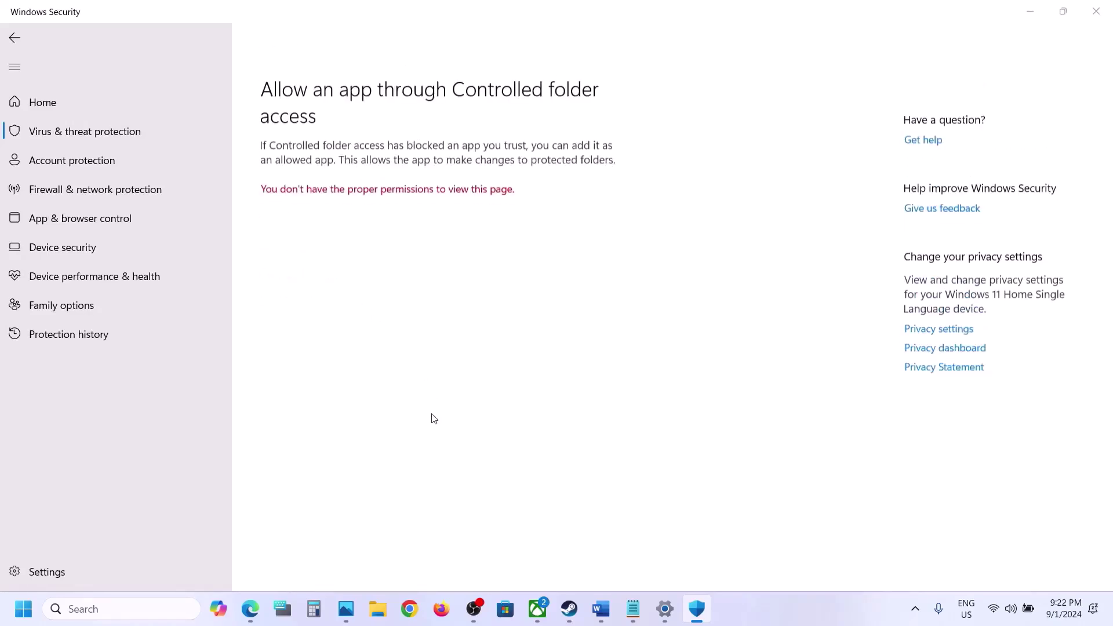
Browse all apps for a new allowed app and open the Program Files (x86)\Steam folder on the C: drive
left_click(367, 169)
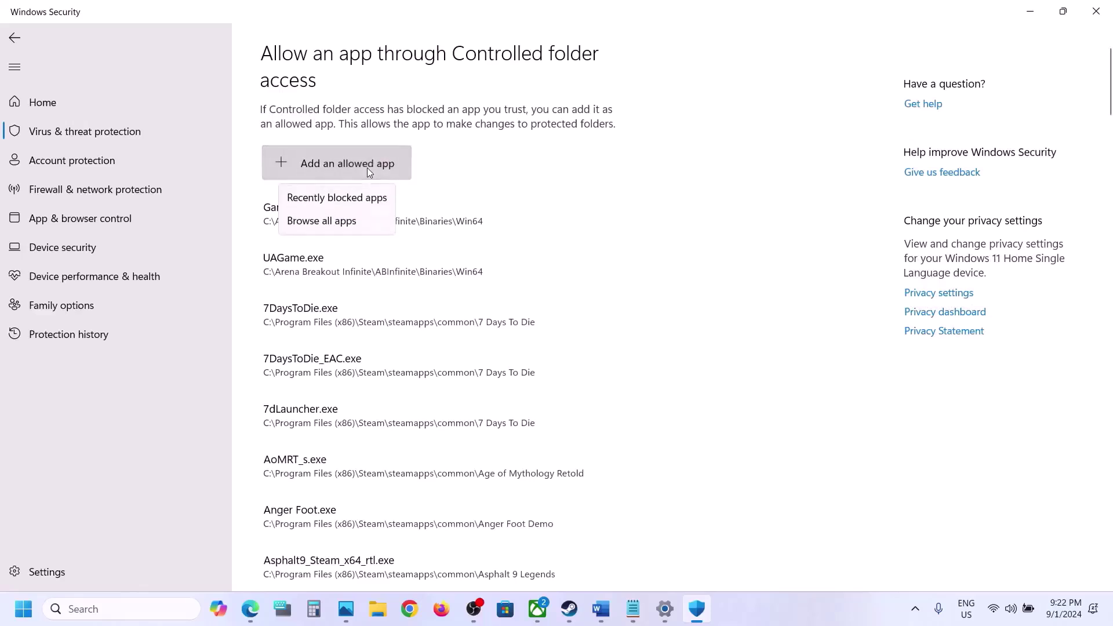
left_click(340, 221)
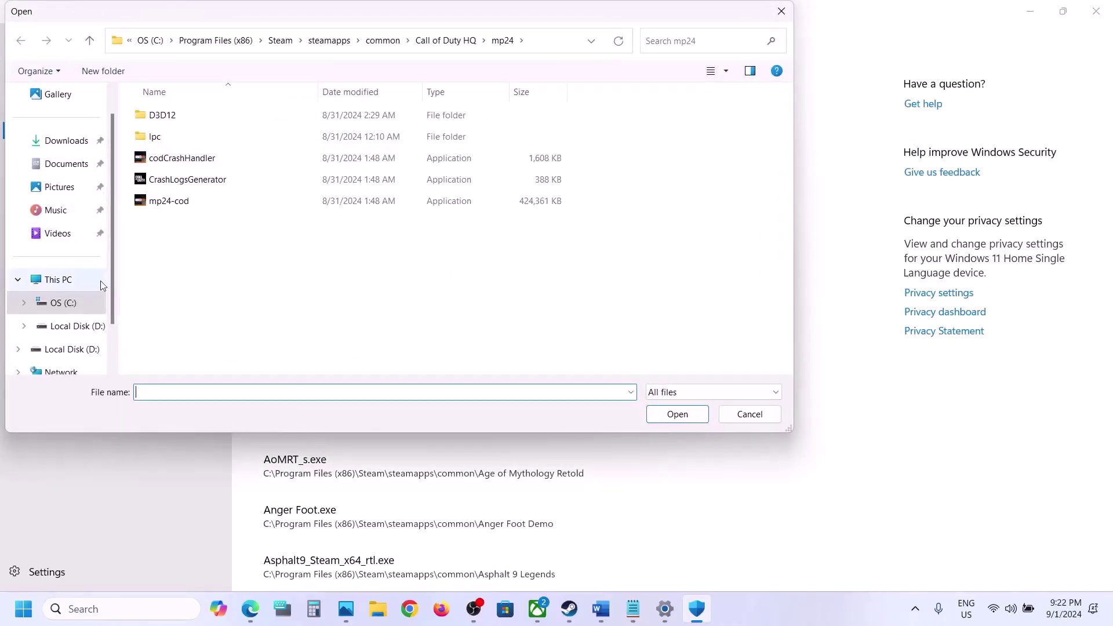
left_click(58, 281)
double_click(241, 119)
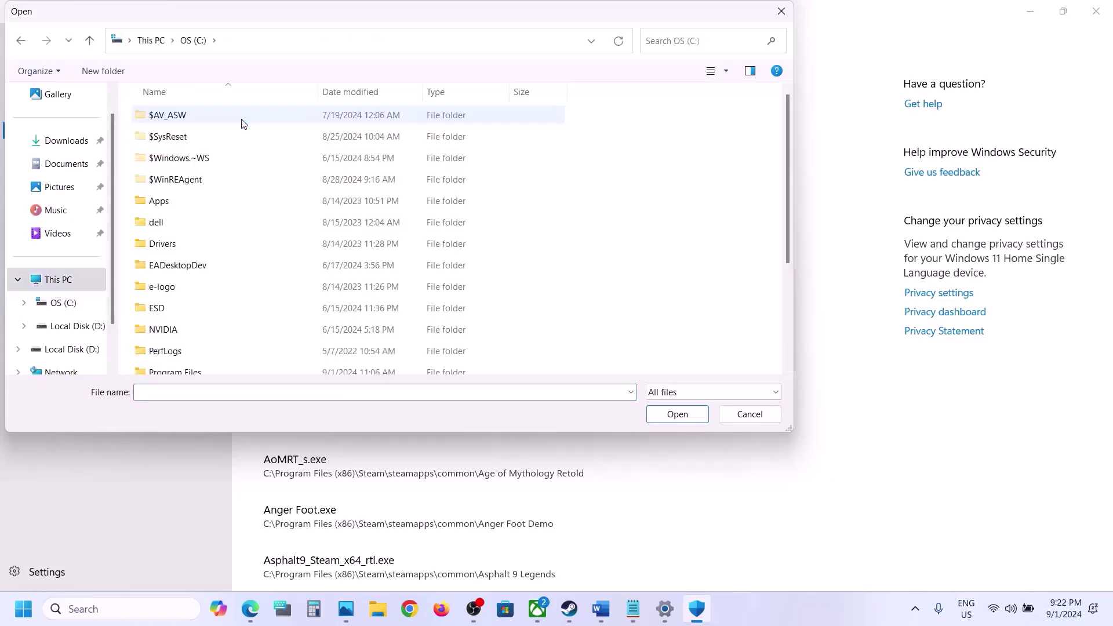
scroll(240, 122, "down", 3)
left_click(204, 235)
double_click(204, 236)
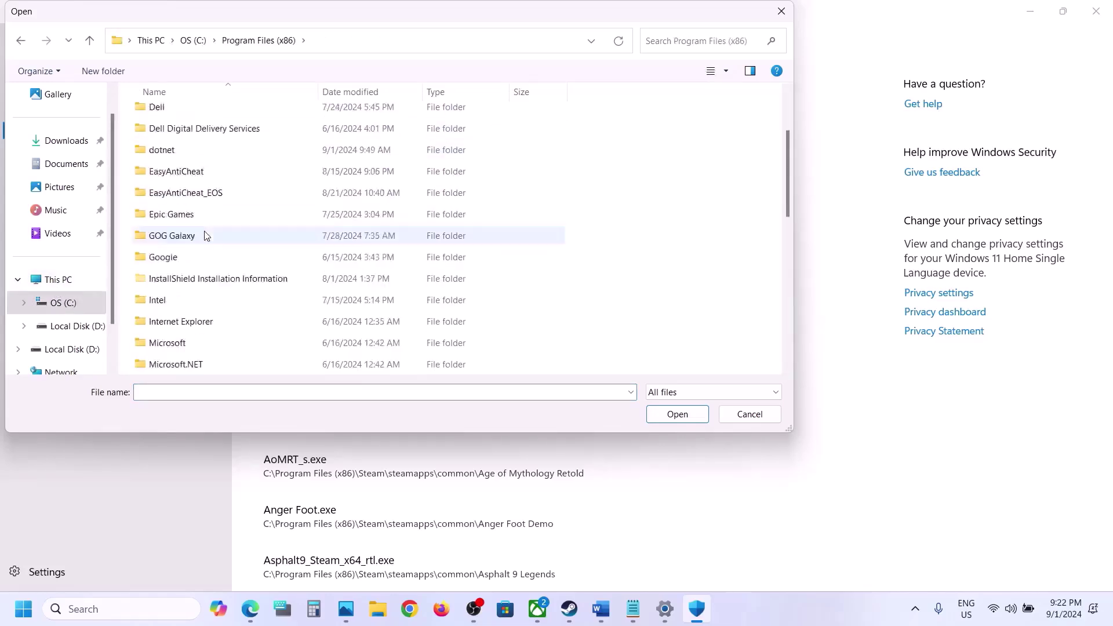
scroll(232, 216, "down", 5)
double_click(208, 193)
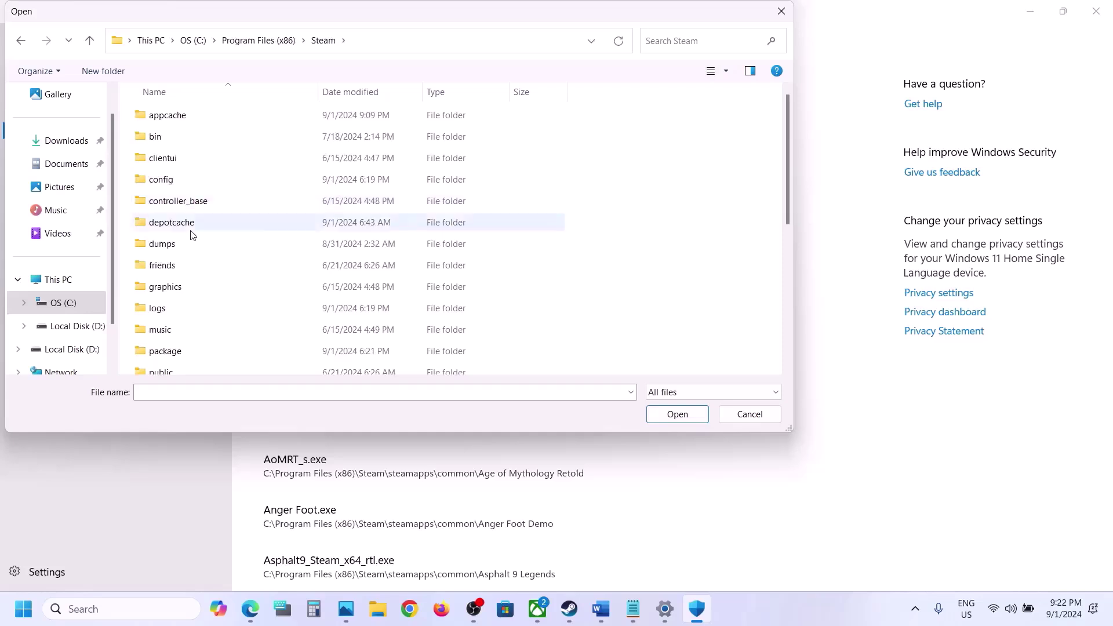
Add the CarX Street application from steamapps\common\CarX Street as an allowed app
scroll(221, 223, "down", 1)
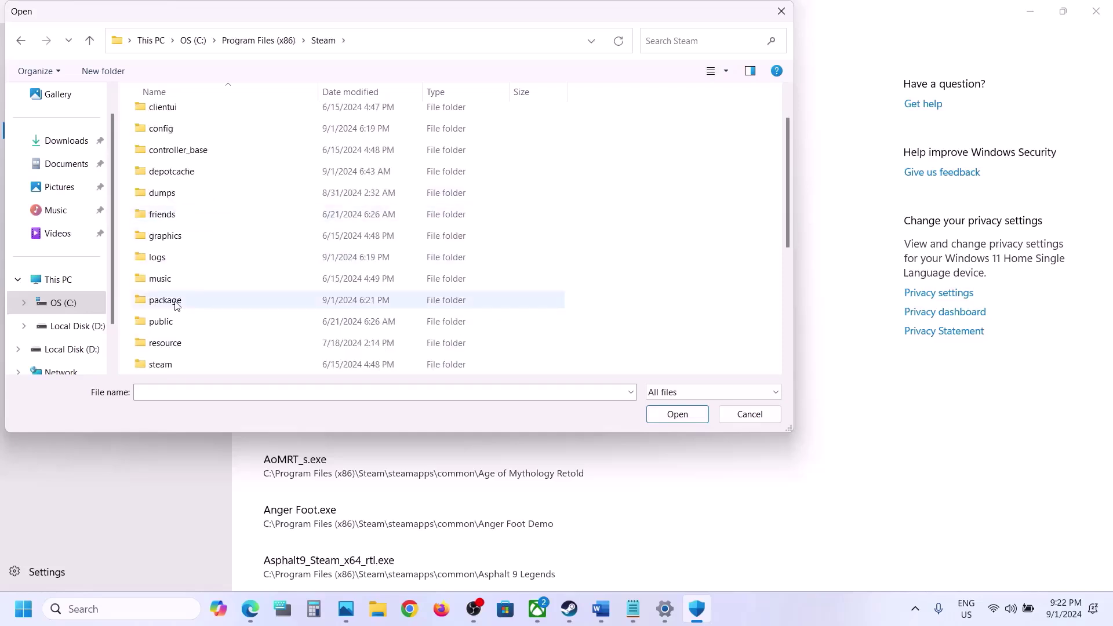
scroll(174, 302, "down", 2)
double_click(193, 262)
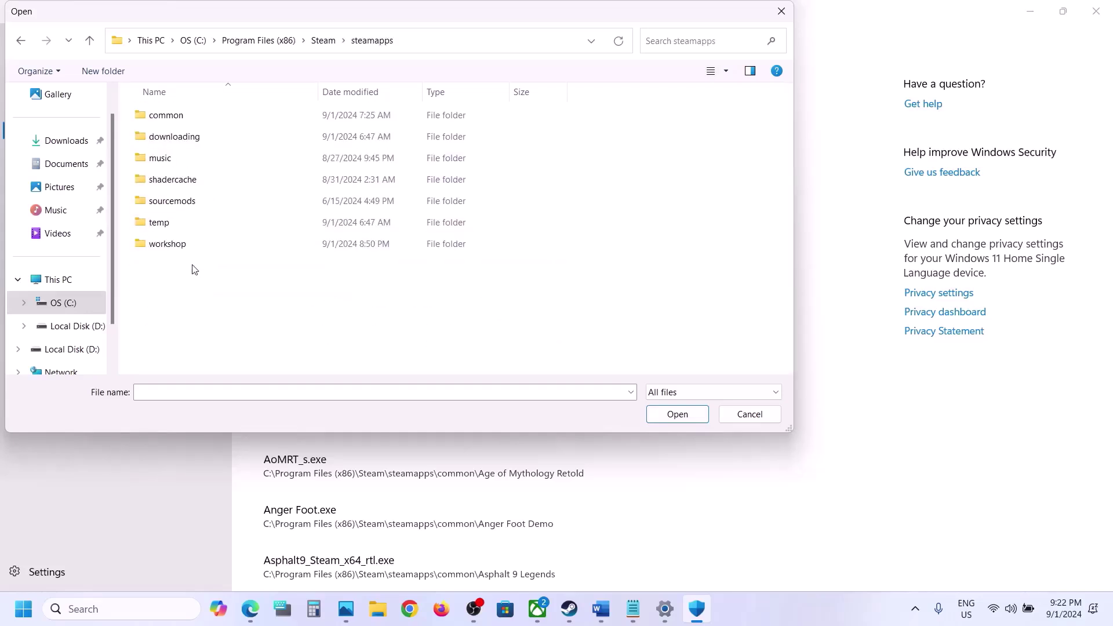
double_click(195, 120)
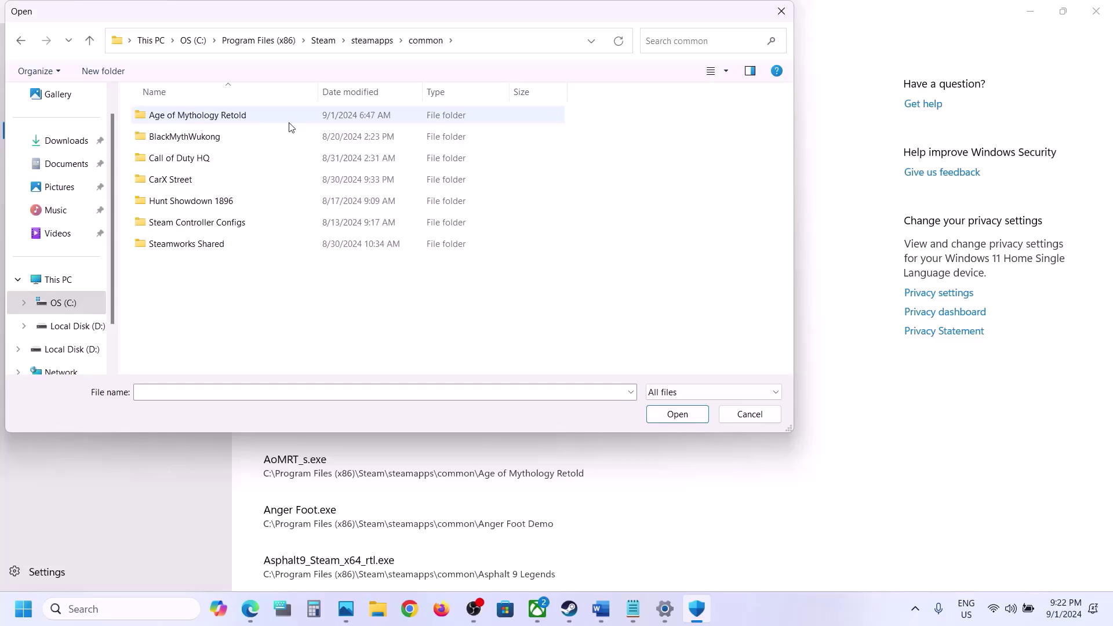
double_click(169, 179)
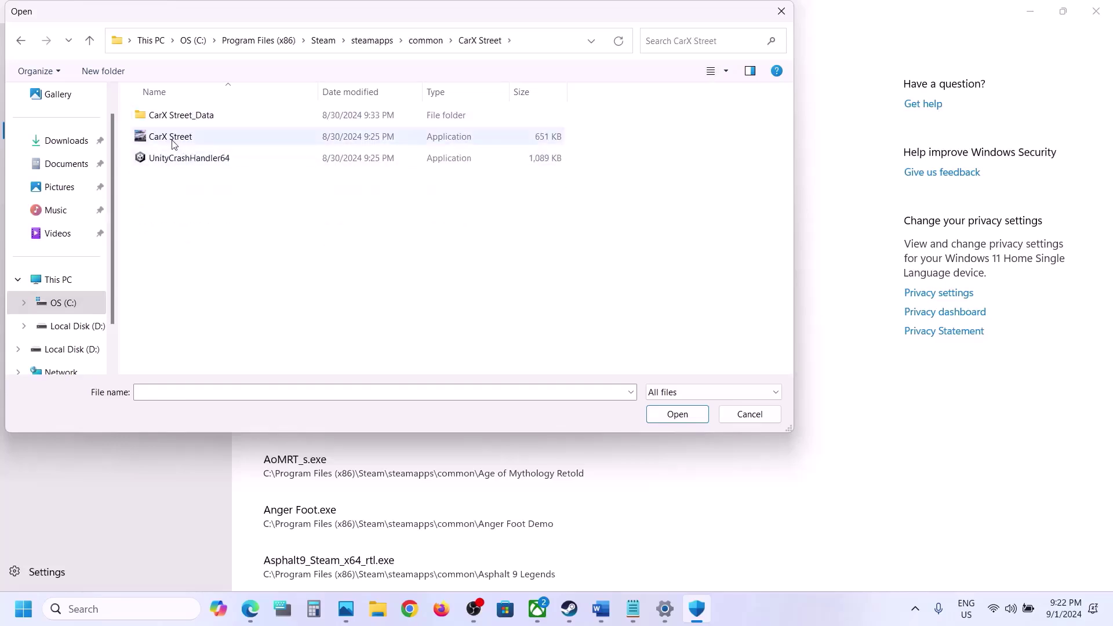
left_click(172, 138)
left_click(669, 418)
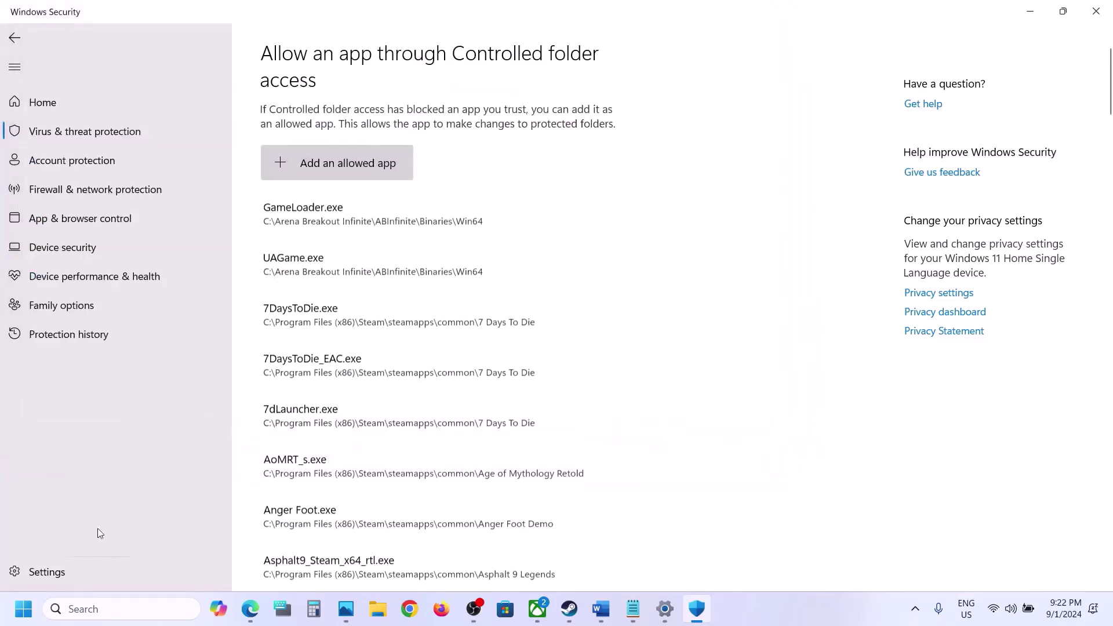
Find and open Control Panel and go to the list of apps allowed through Windows Defender Firewall
left_click(78, 609)
type("contro")
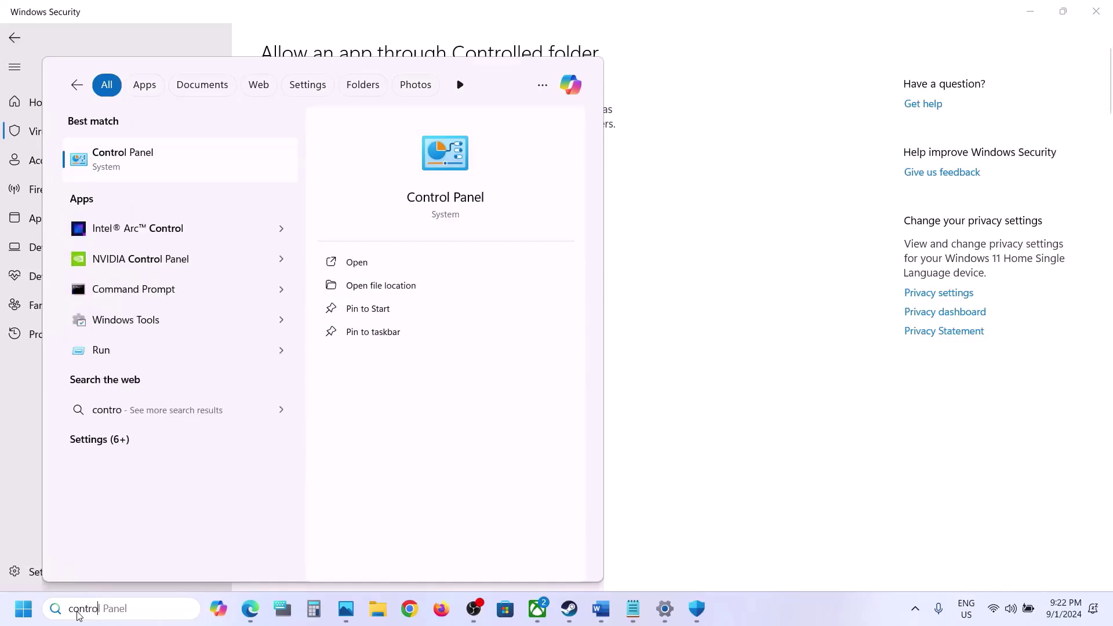
type("l")
key("Return")
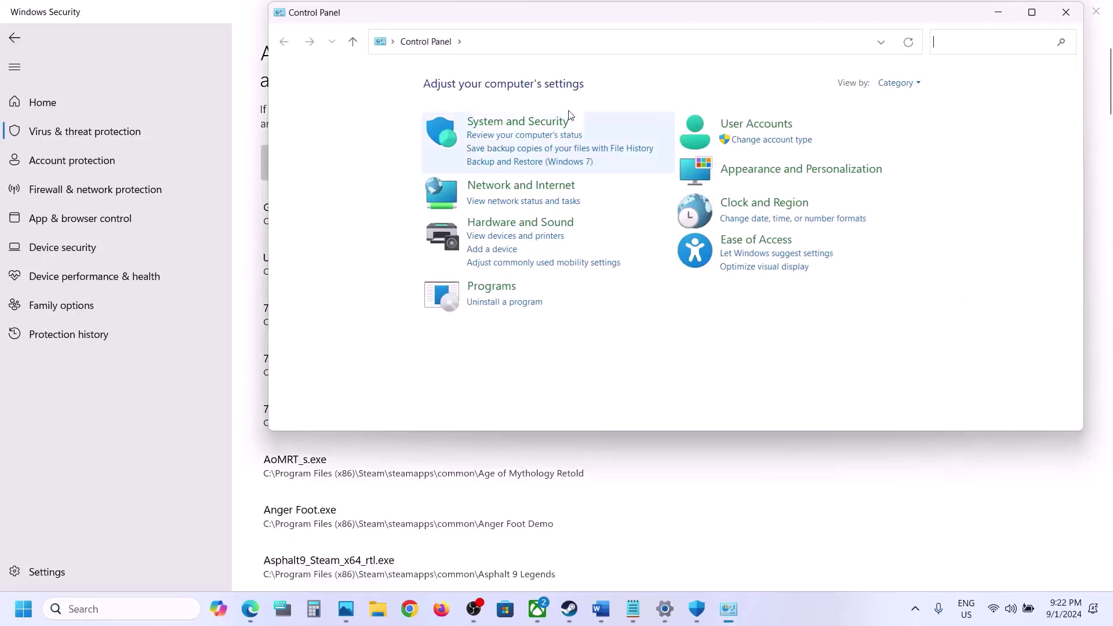
left_click(564, 121)
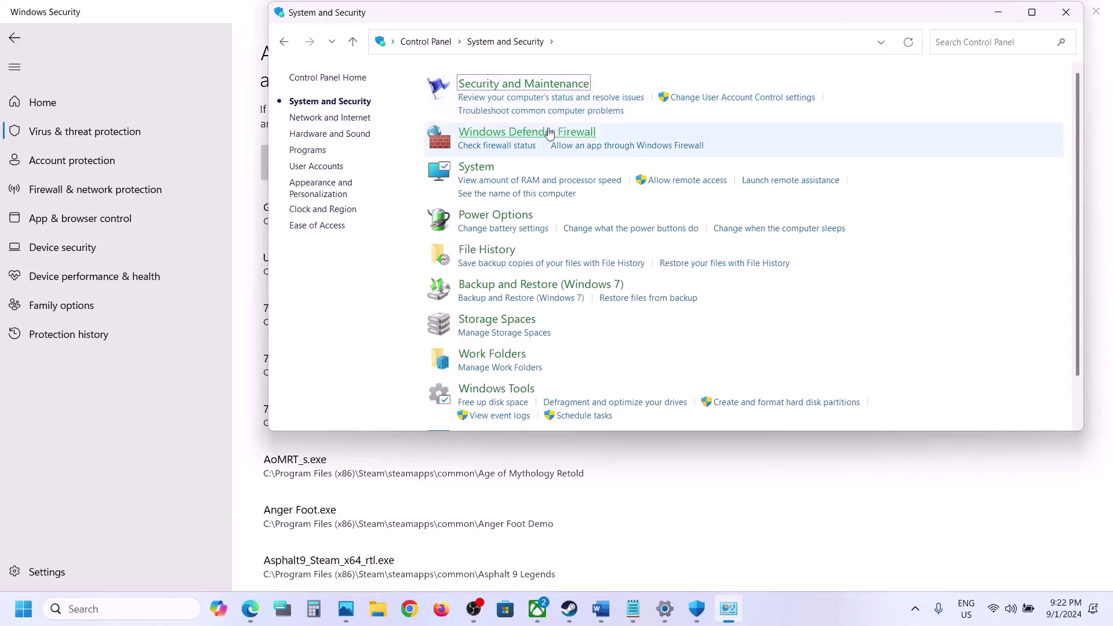
left_click(546, 133)
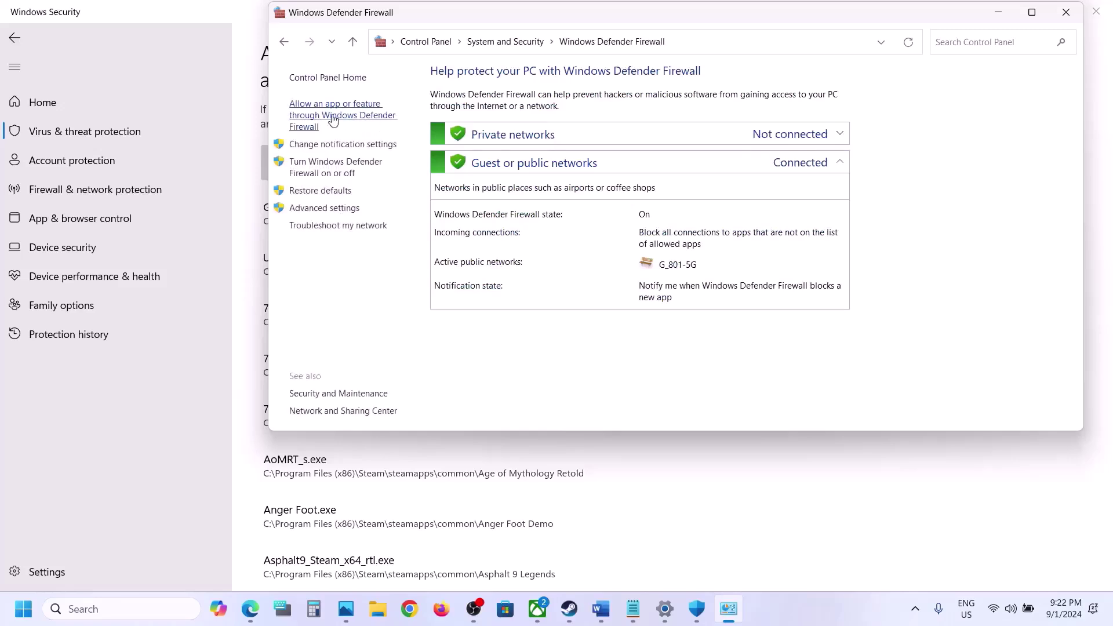
left_click(335, 118)
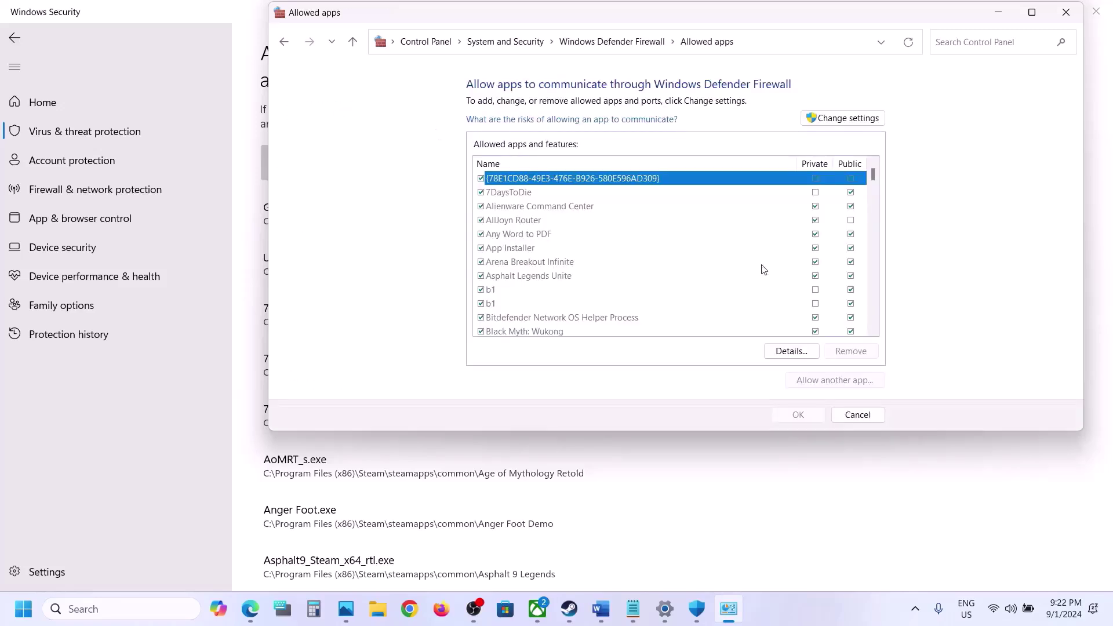
Try to add the CarX Street application from steamapps\common\CarX Street to the firewall's allowed apps
left_click(849, 121)
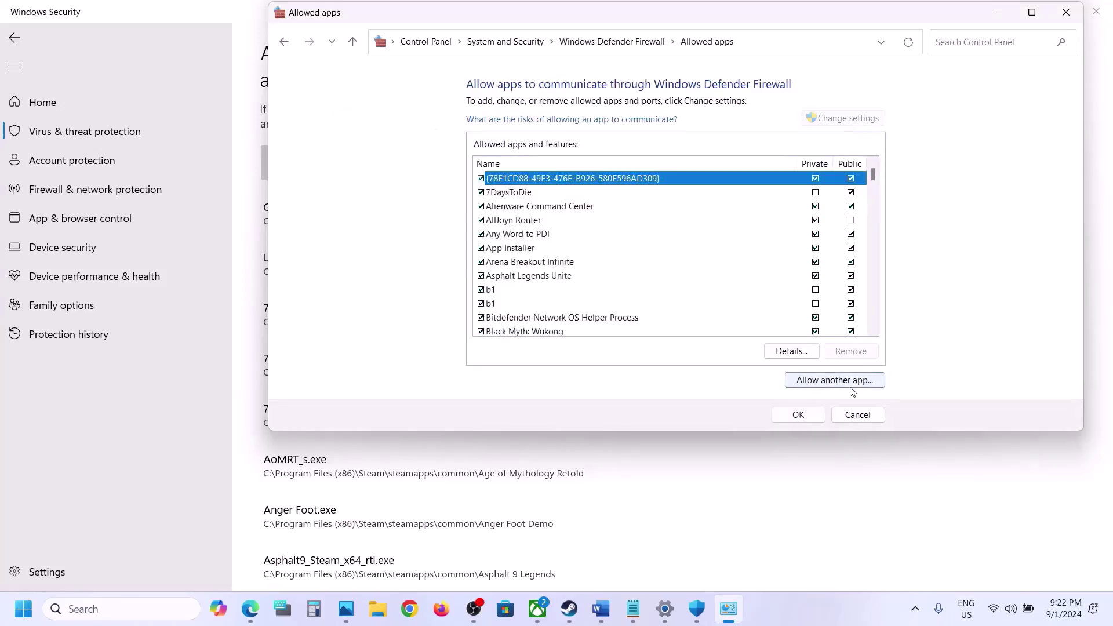
left_click(858, 383)
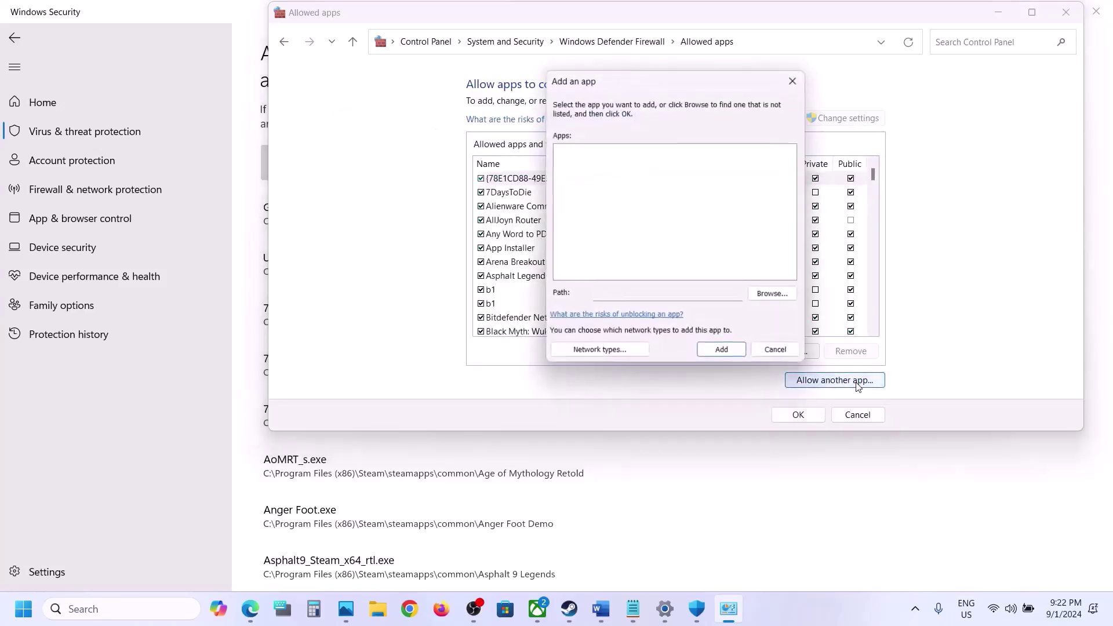
left_click(774, 296)
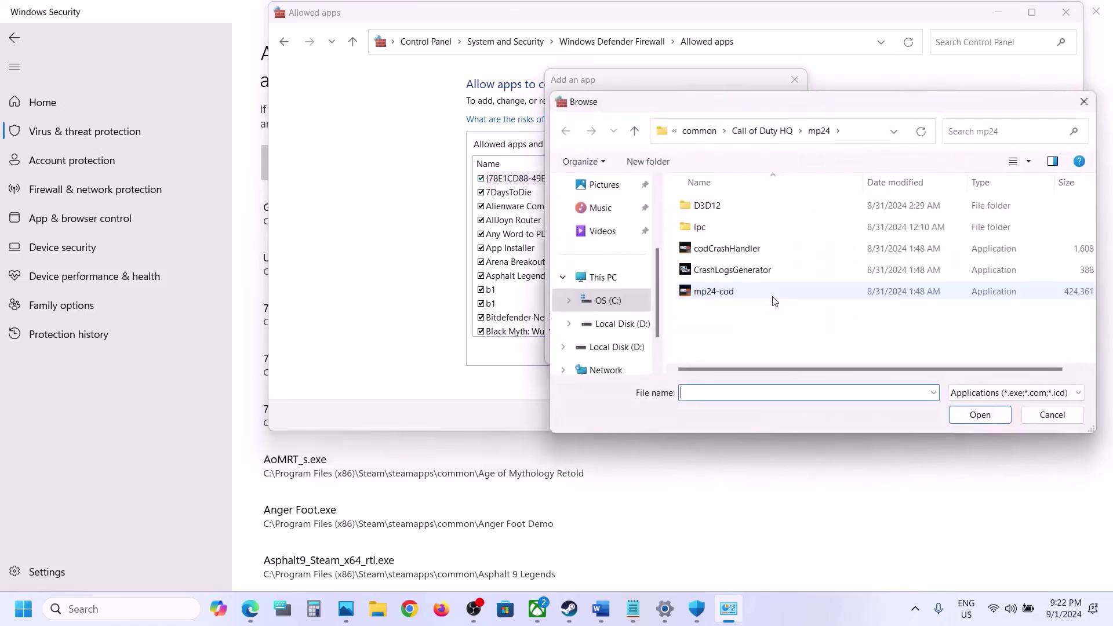
left_click(700, 131)
double_click(713, 270)
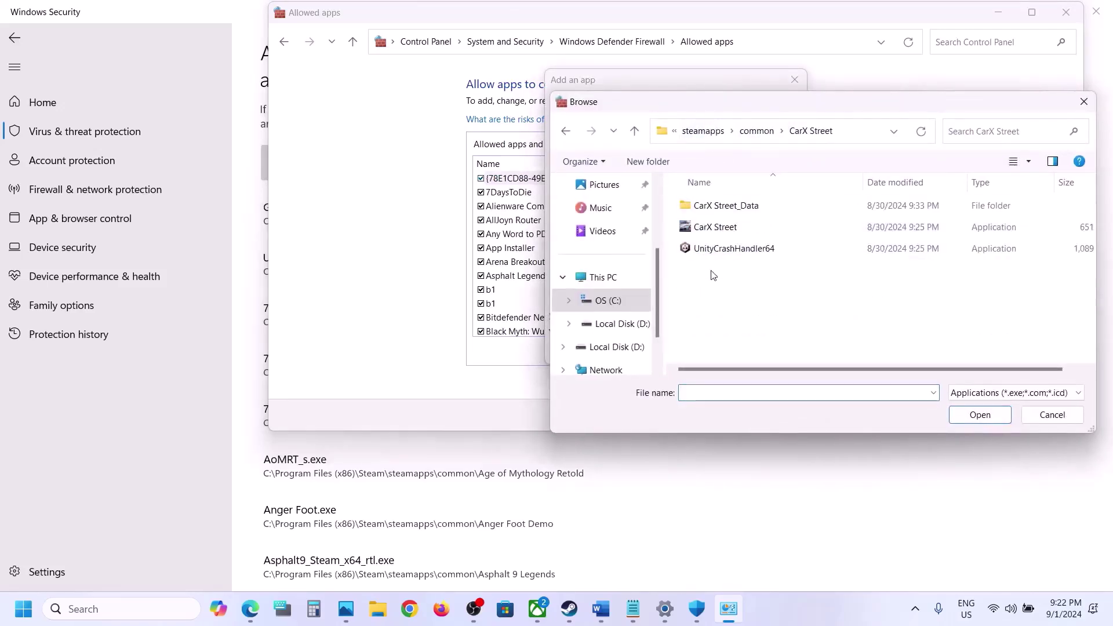
left_click(705, 227)
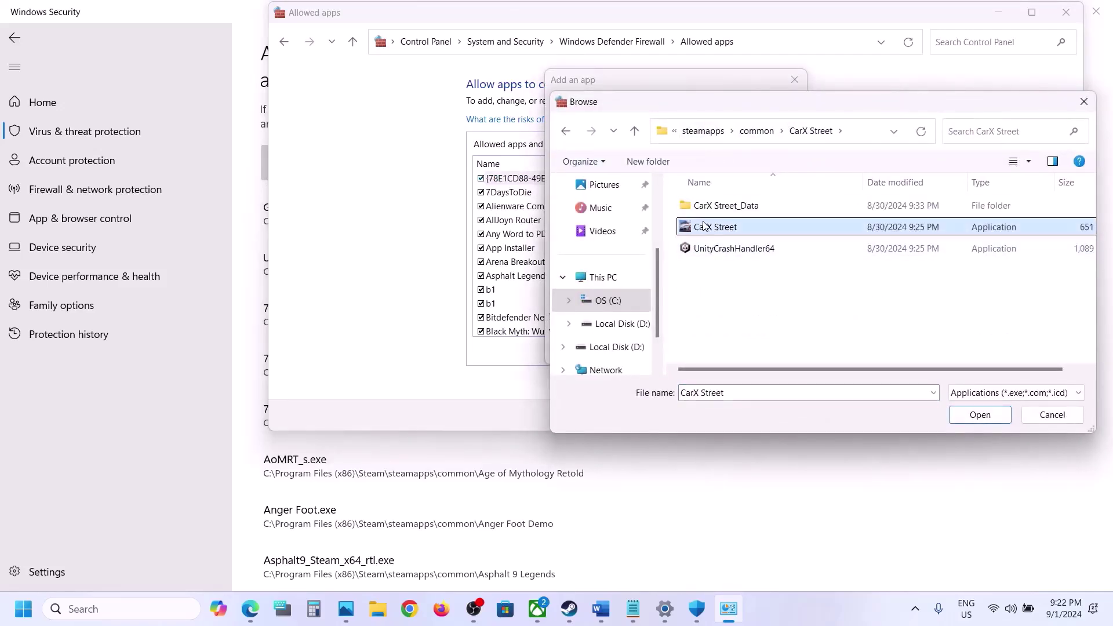
left_click(980, 415)
left_click(738, 355)
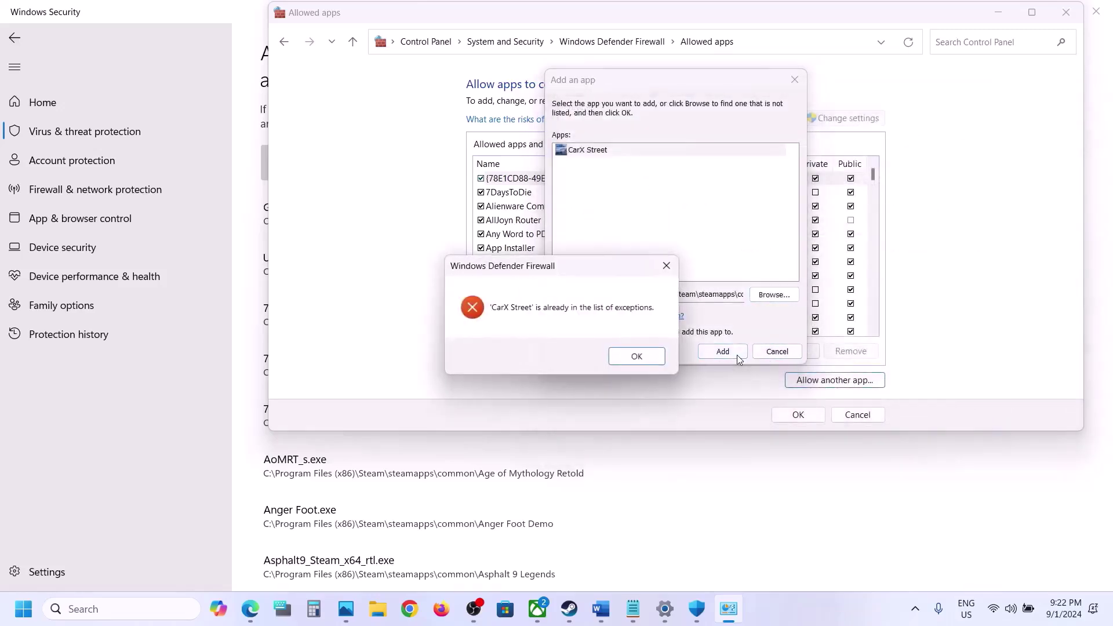
left_click(636, 356)
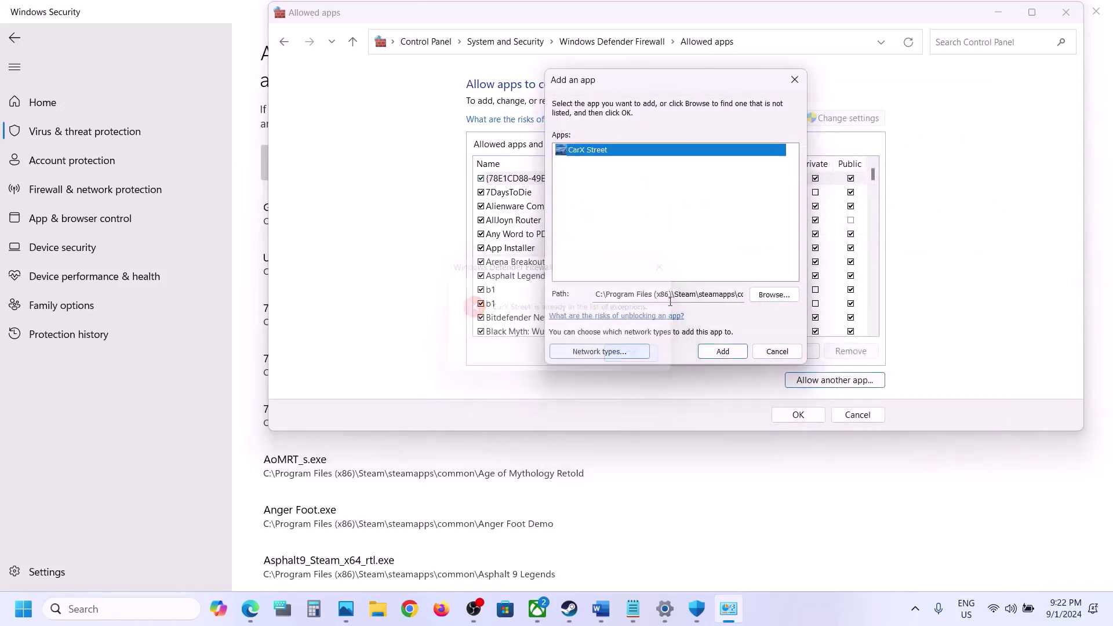
left_click(792, 85)
Check the CarX Street entry in the firewall's allowed apps list, and close the firewall, Windows Security and Settings windows
key("c")
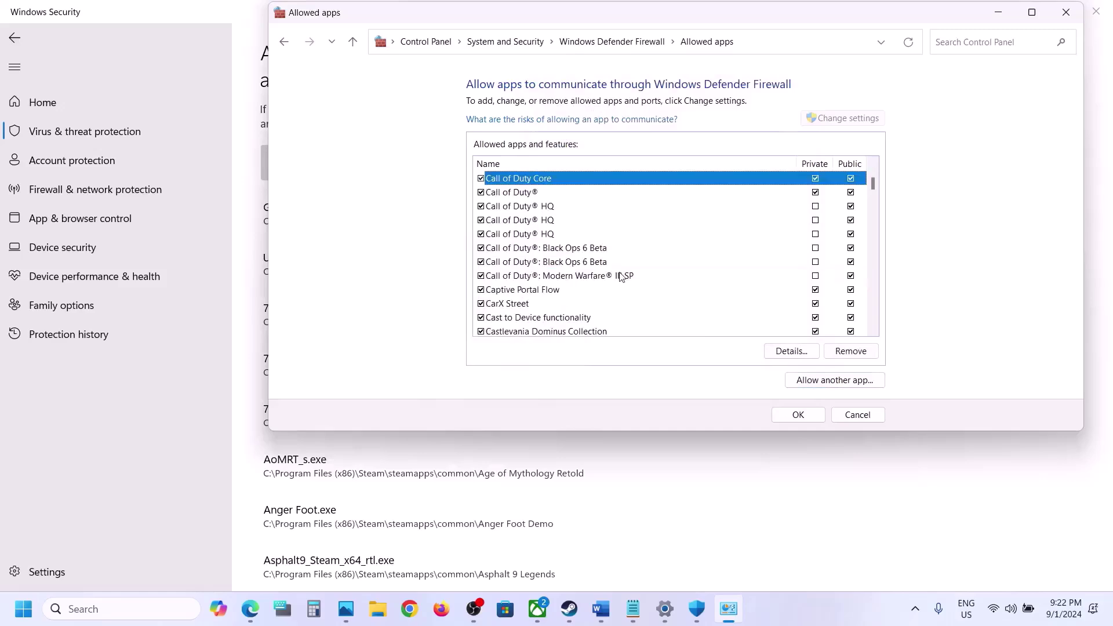
left_click(536, 302)
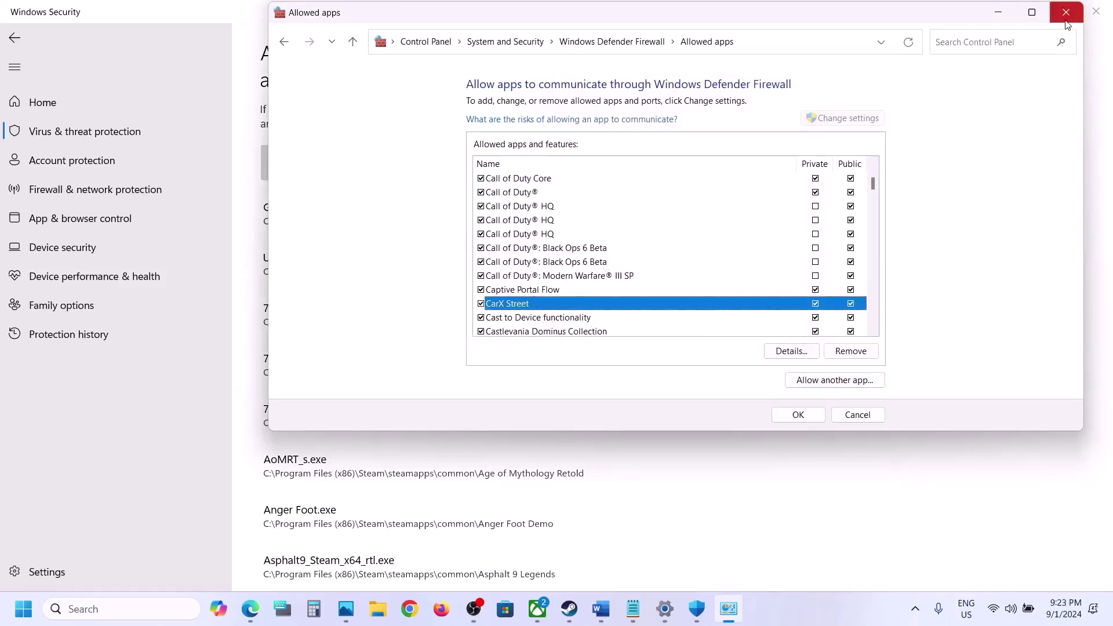
left_click(1065, 13)
left_click(1095, 13)
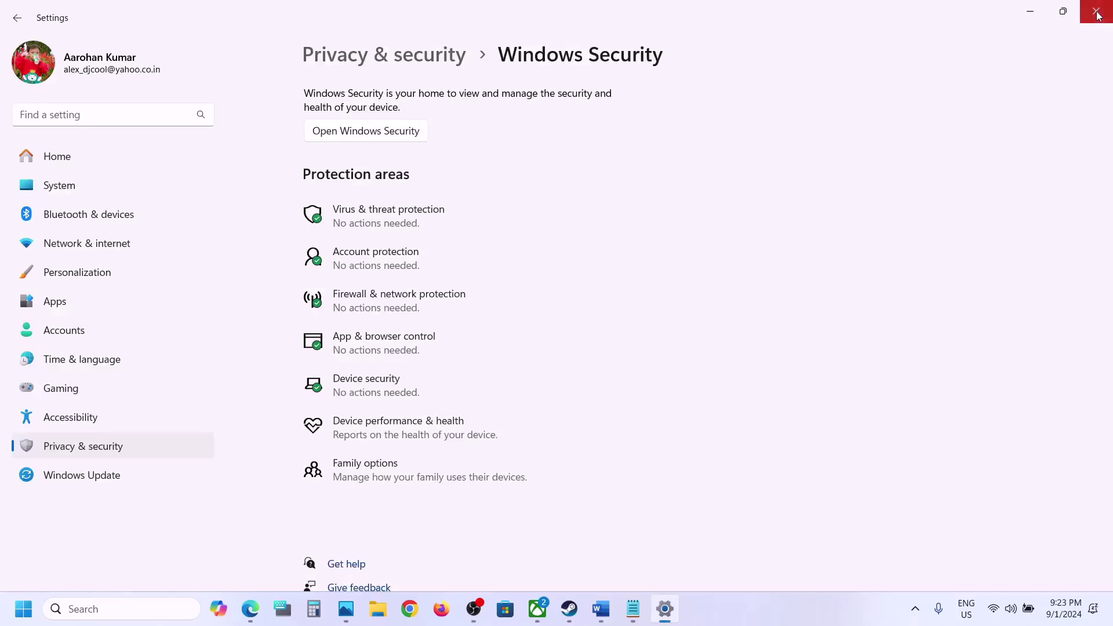
left_click(1097, 15)
Read step 4 in the Word document, highlighting the instruction on a clean graphics card driver installation
scroll(518, 390, "down", 4)
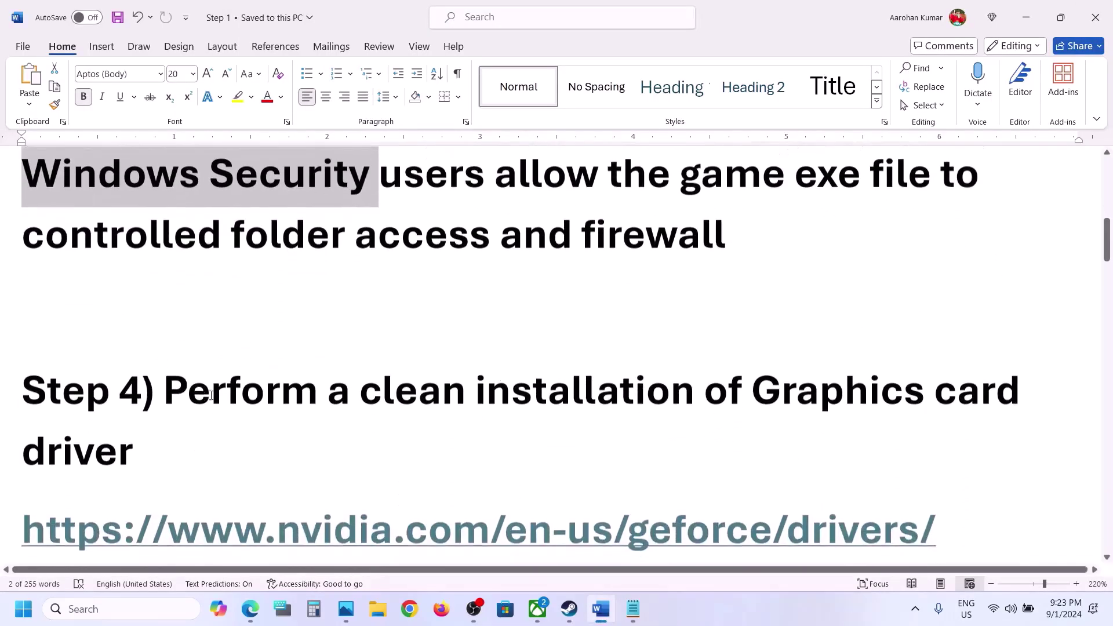
left_click_drag(204, 391, 270, 454)
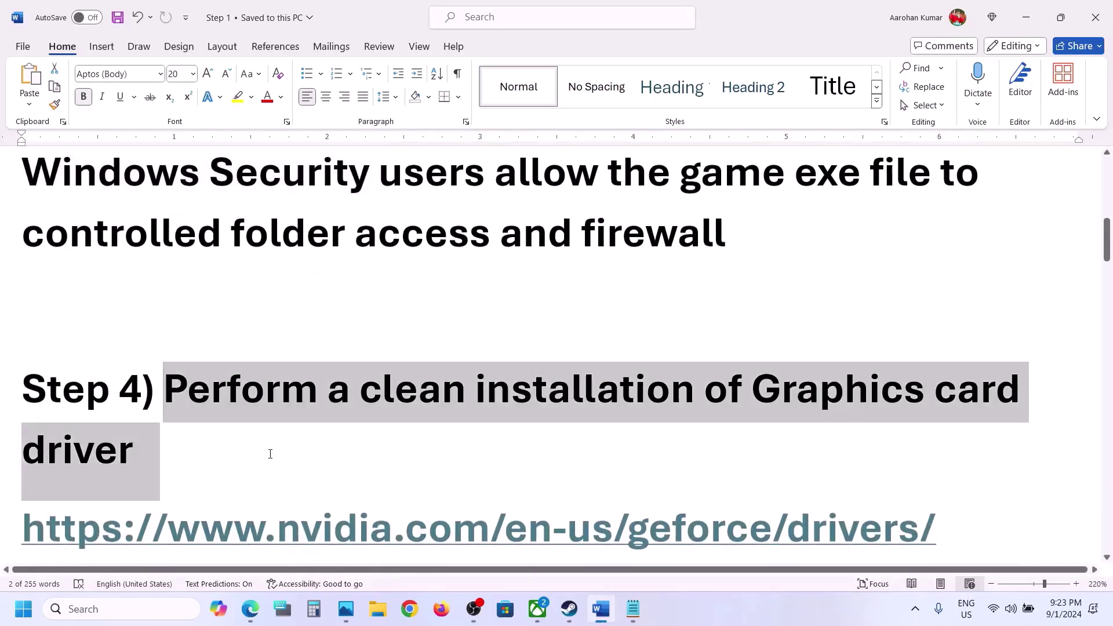
scroll(270, 454, "down", 2)
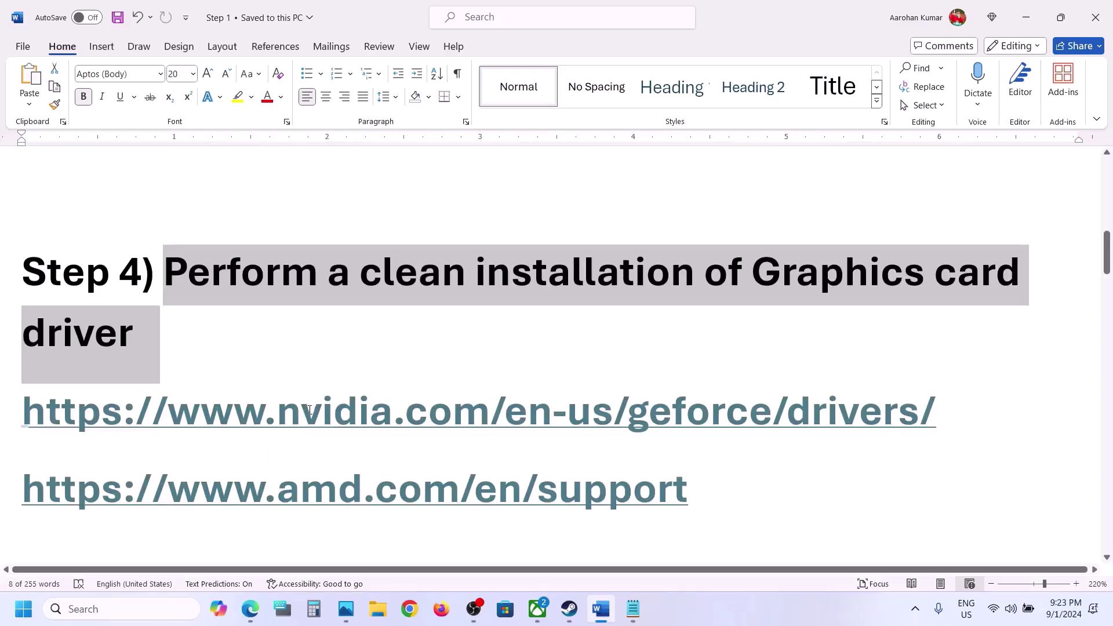
Highlight the NVIDIA and AMD website addresses under step 4 in the Word document
left_click(371, 273)
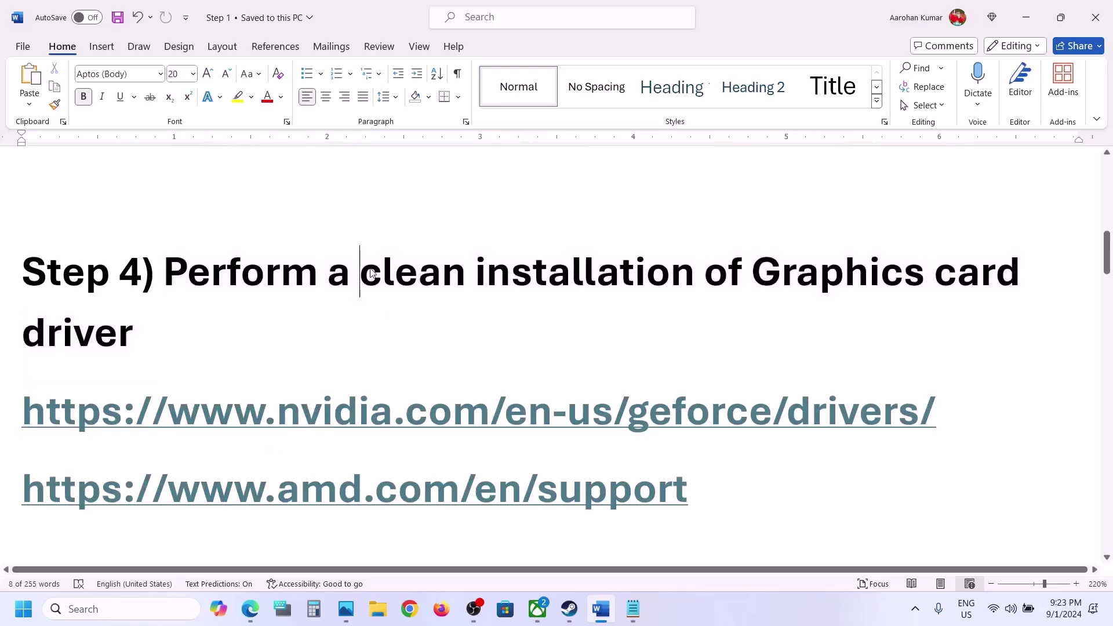
left_click(514, 415, "shift")
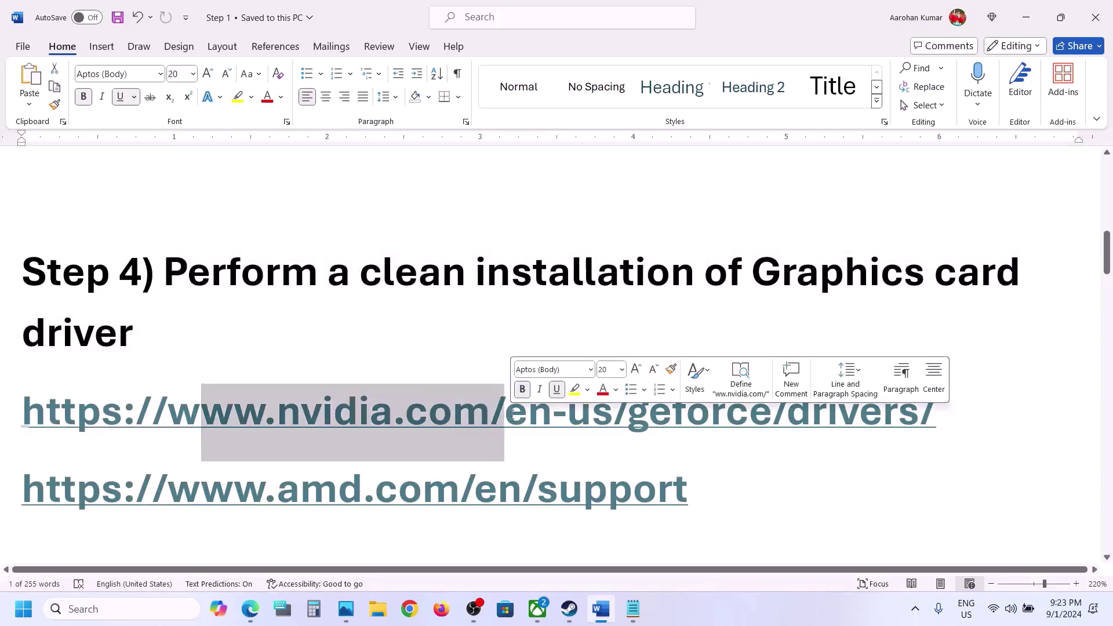
left_click(180, 499)
left_click(474, 500, "shift")
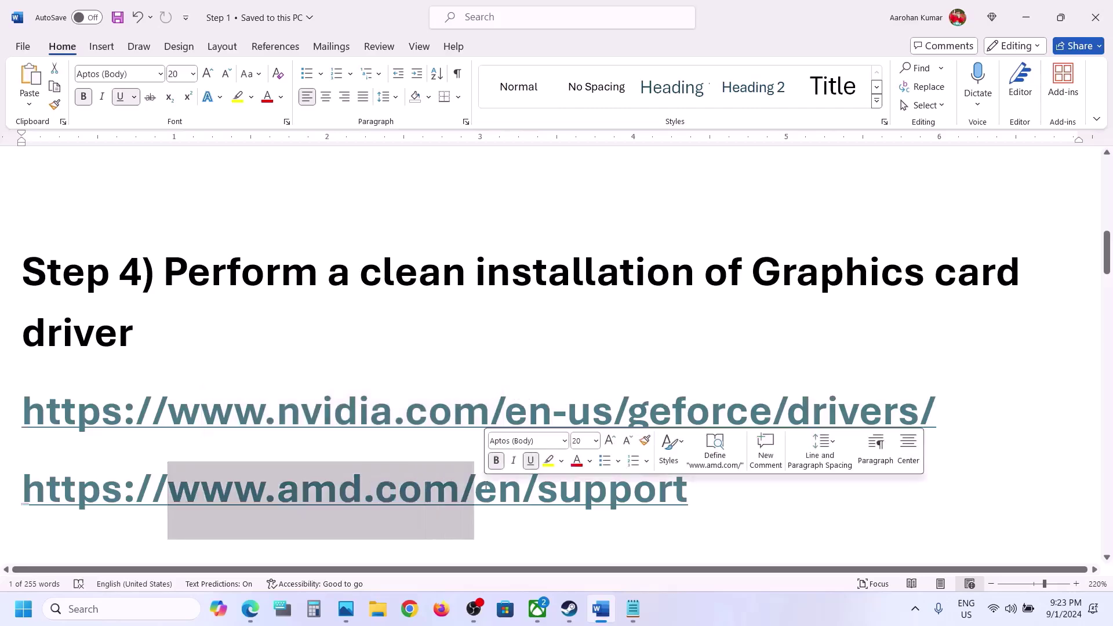
Switch to the NVIDIA drivers page in Chrome and run a manual search for GeForce RTX 3050 Laptop GPU drivers on Windows 11
left_click(569, 619)
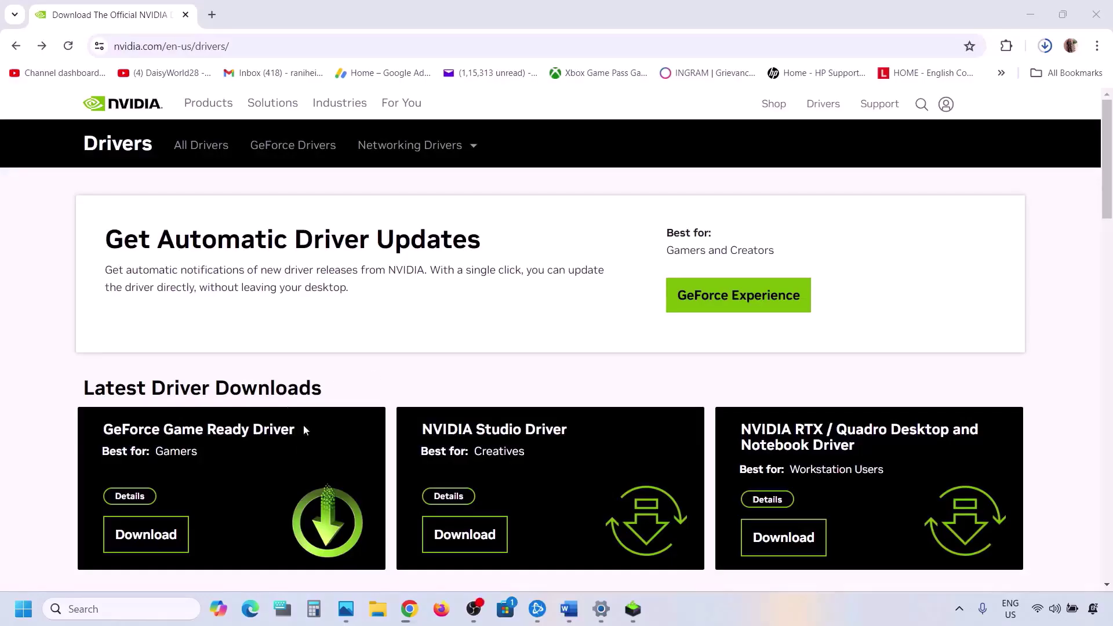
scroll(305, 429, "down", 8)
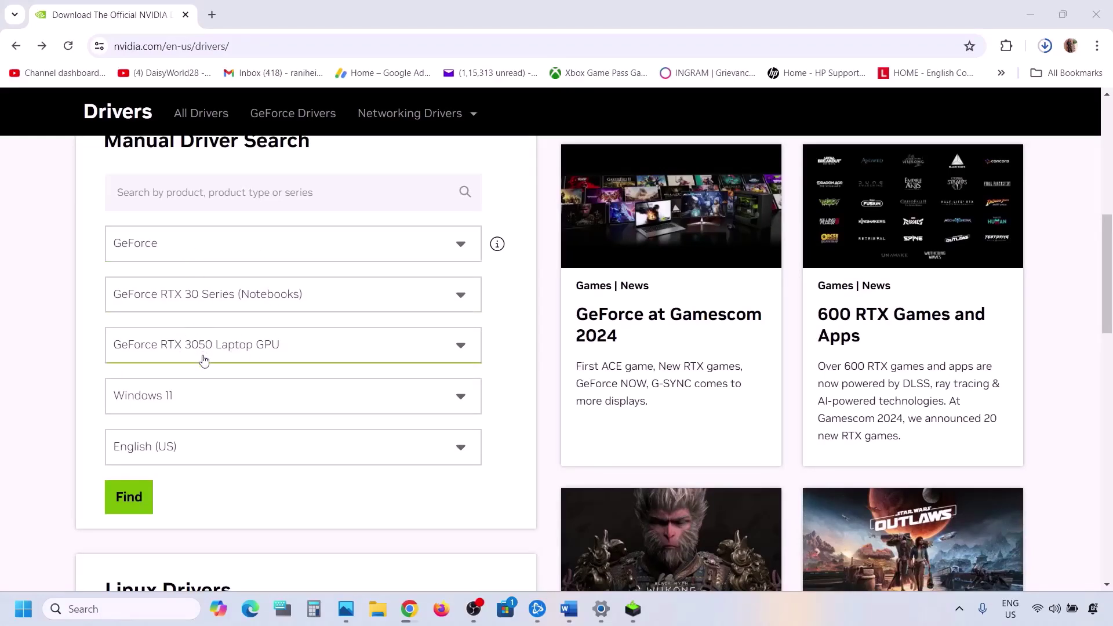
left_click(199, 311)
left_click(91, 321)
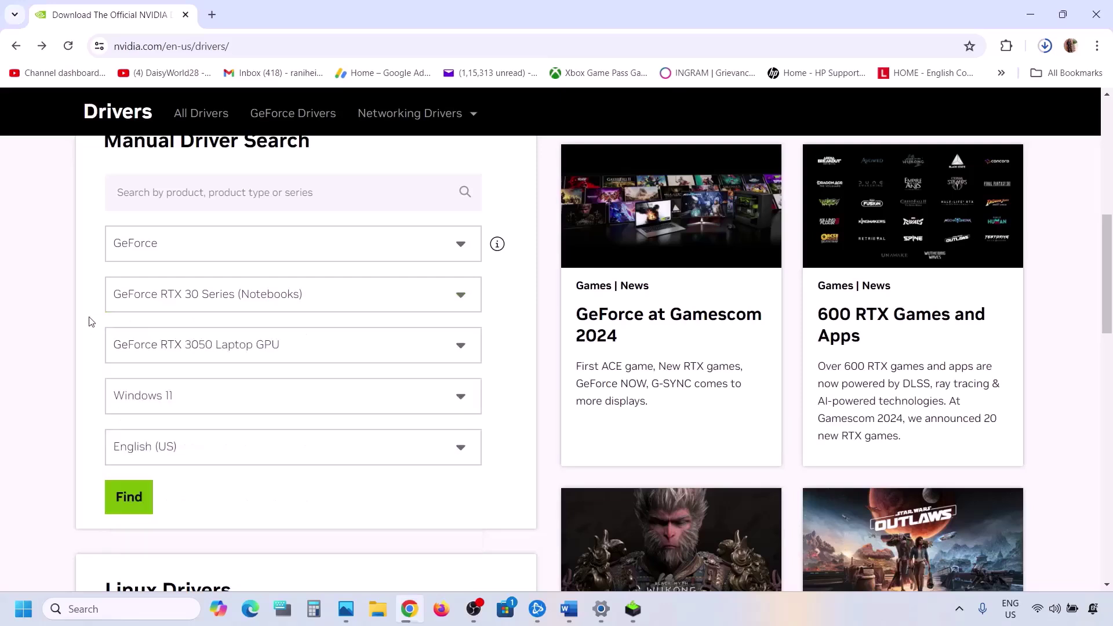
left_click(164, 414)
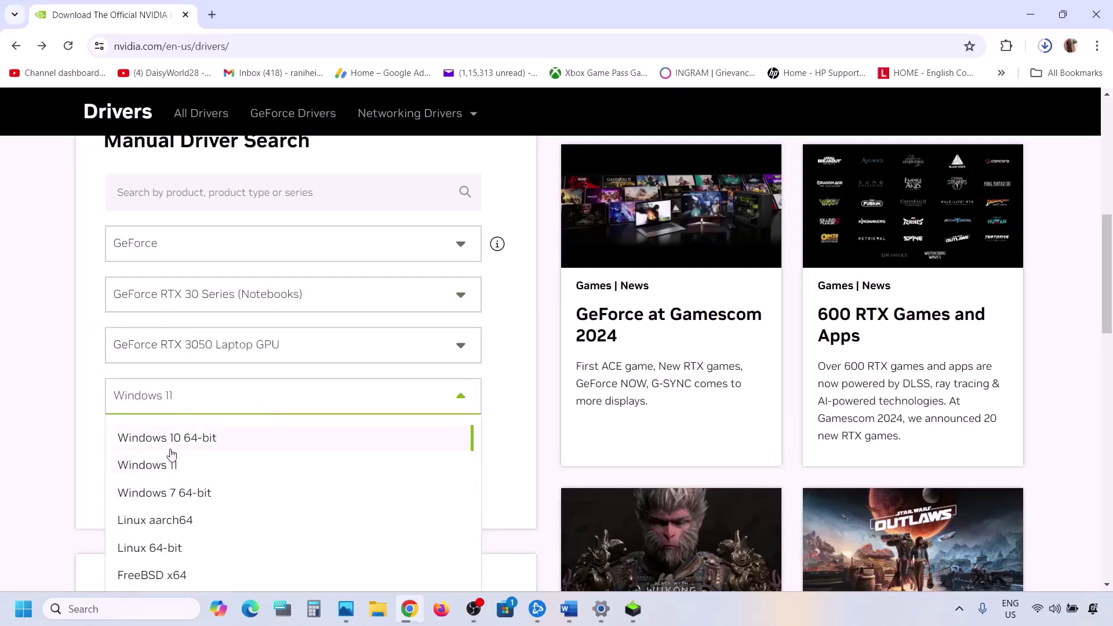
left_click(58, 377)
scroll(215, 415, "down", 1)
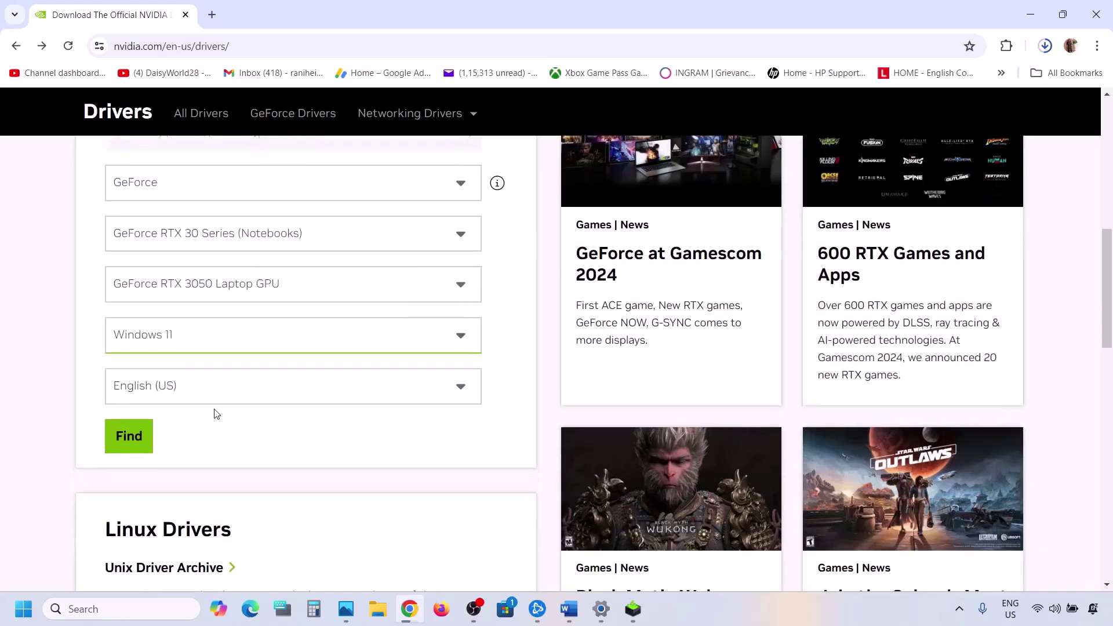
left_click(130, 436)
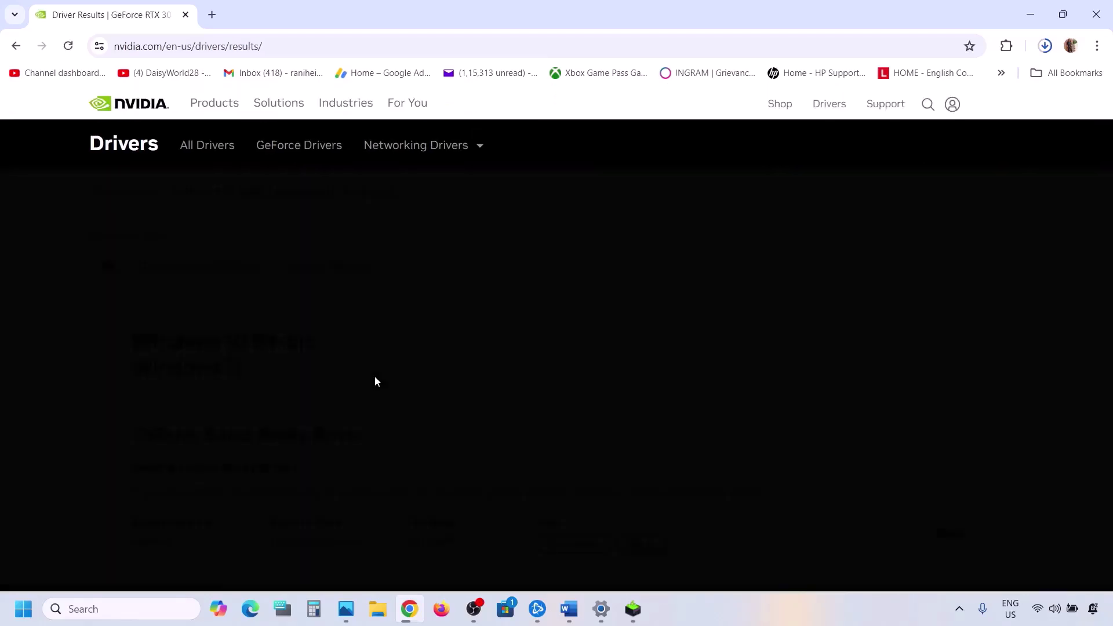
Find the GeForce Game Ready Driver 560.94 in the results, open its details and download it
scroll(374, 382, "down", 2)
scroll(374, 381, "down", 1)
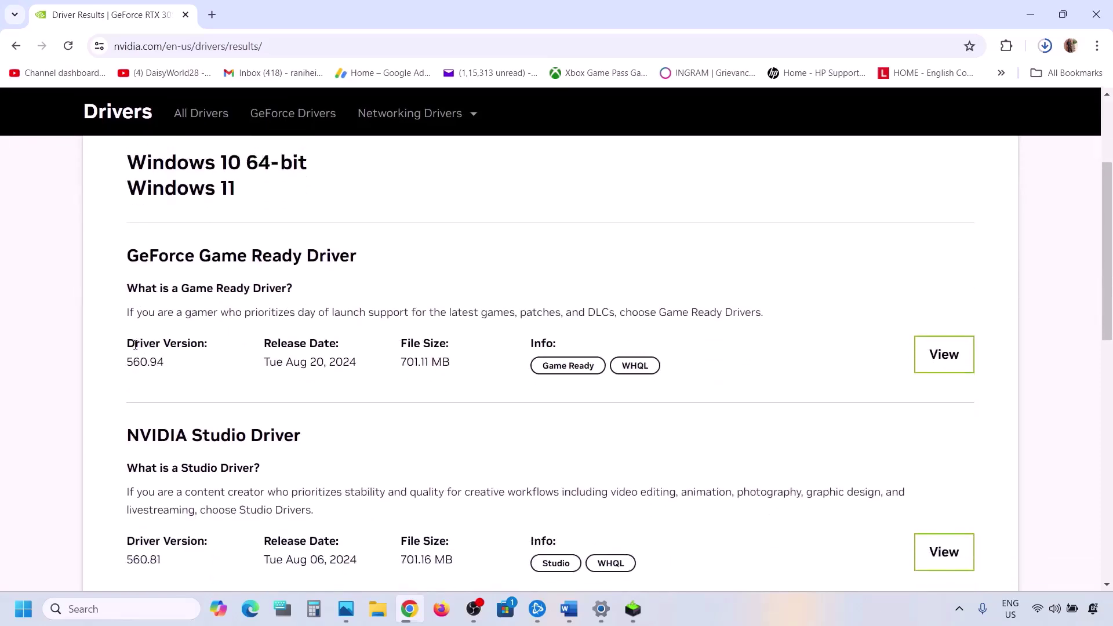
left_click_drag(135, 345, 202, 340)
left_click_drag(131, 364, 176, 365)
left_click(943, 354)
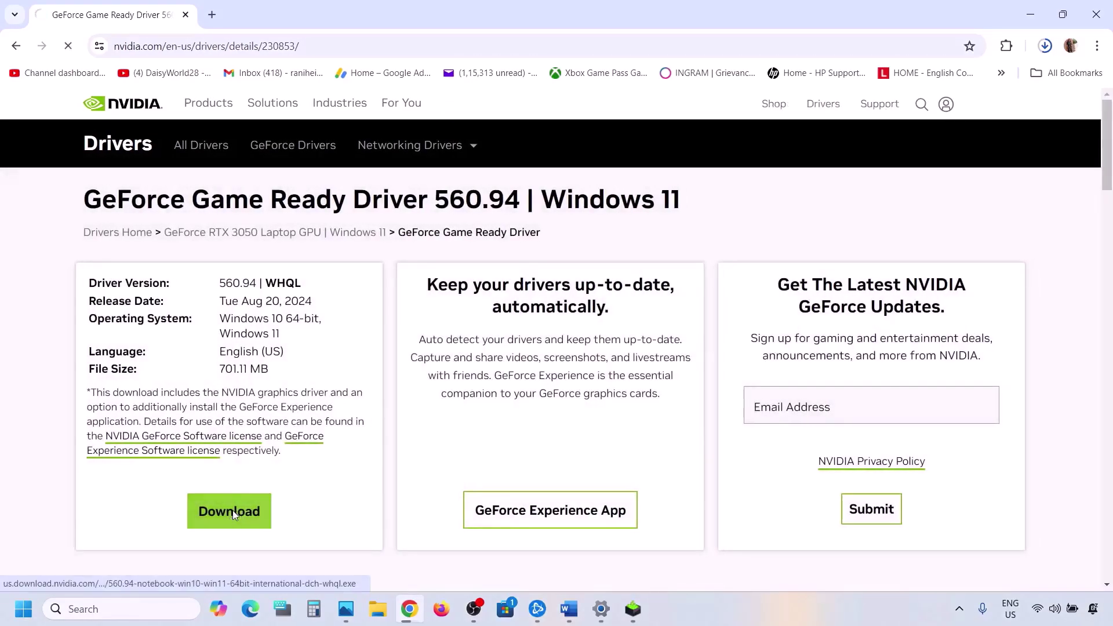
left_click(232, 510)
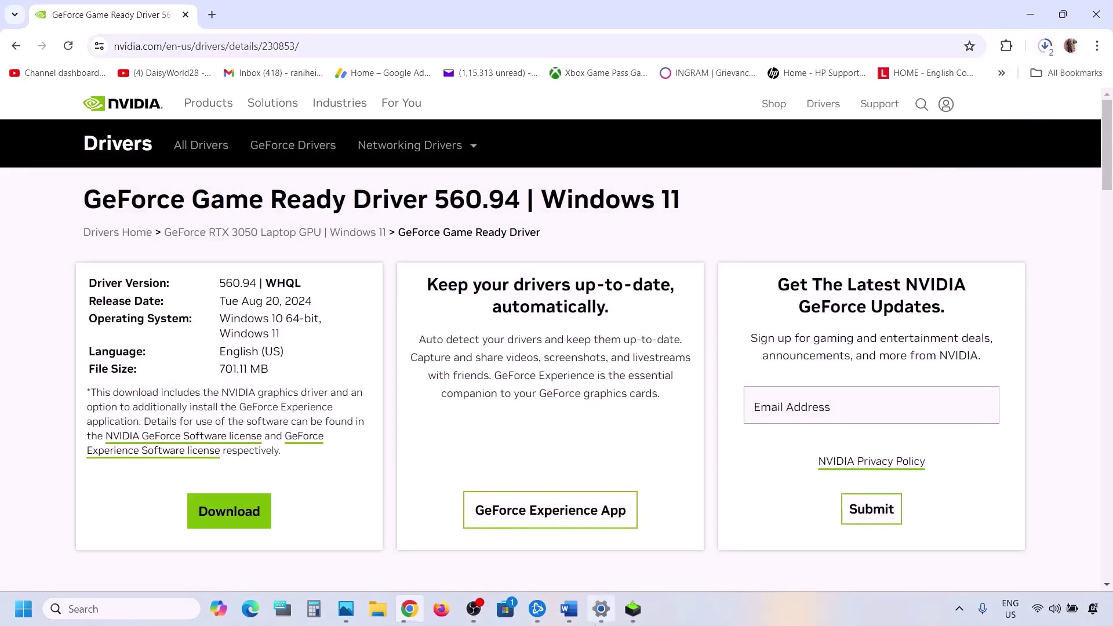
Accept the NVIDIA installer's license and start a Custom (Advanced) driver installation with Perform a clean installation enabled
left_click(634, 617)
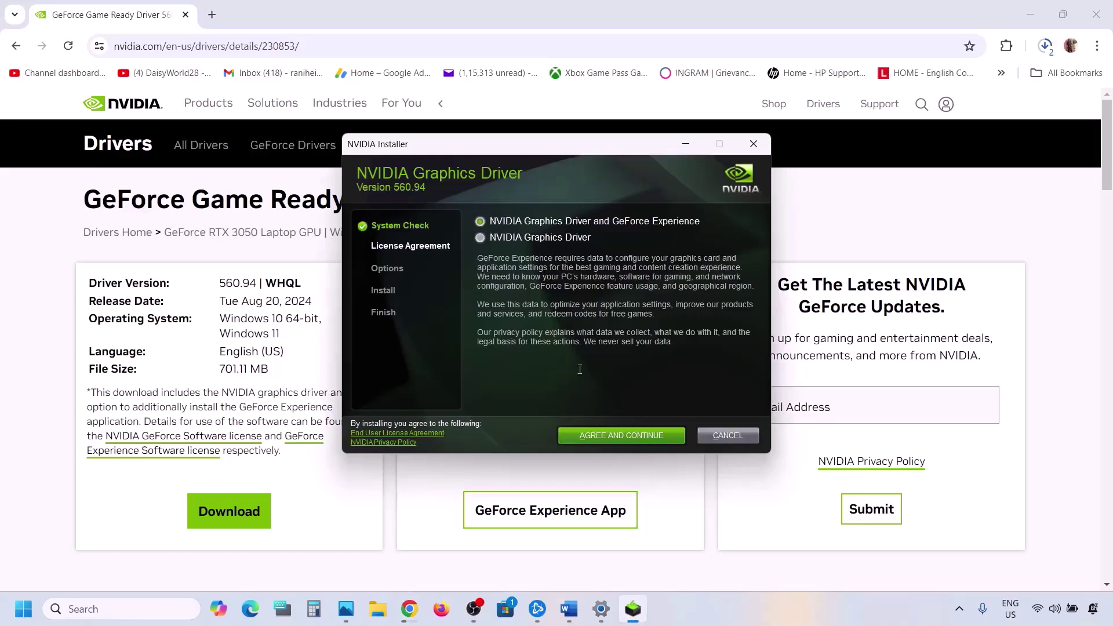
left_click(621, 435)
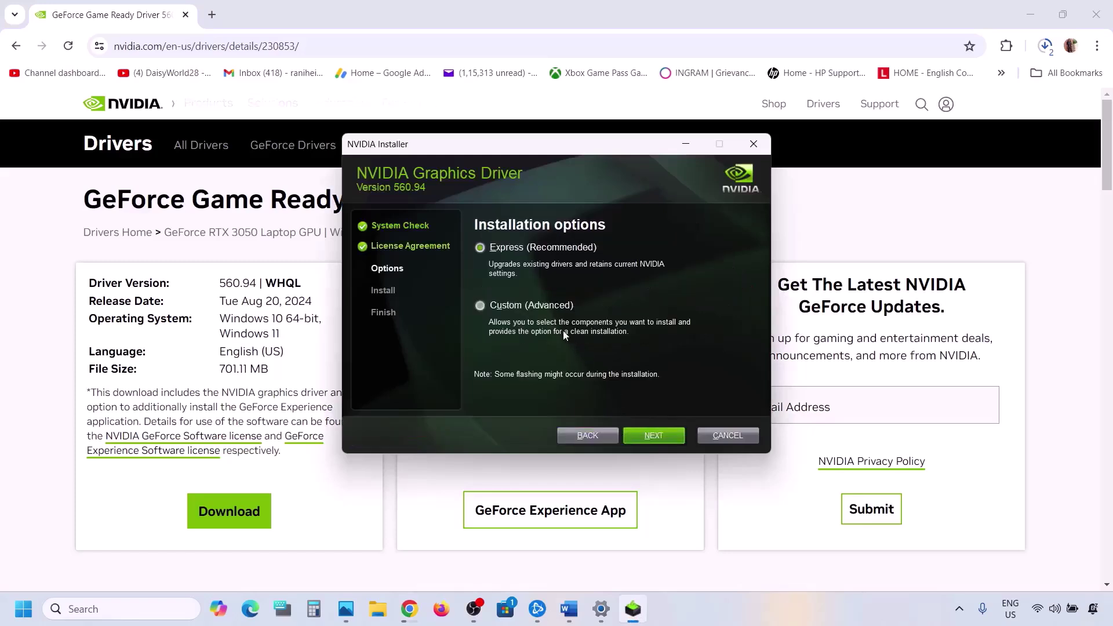
left_click(509, 304)
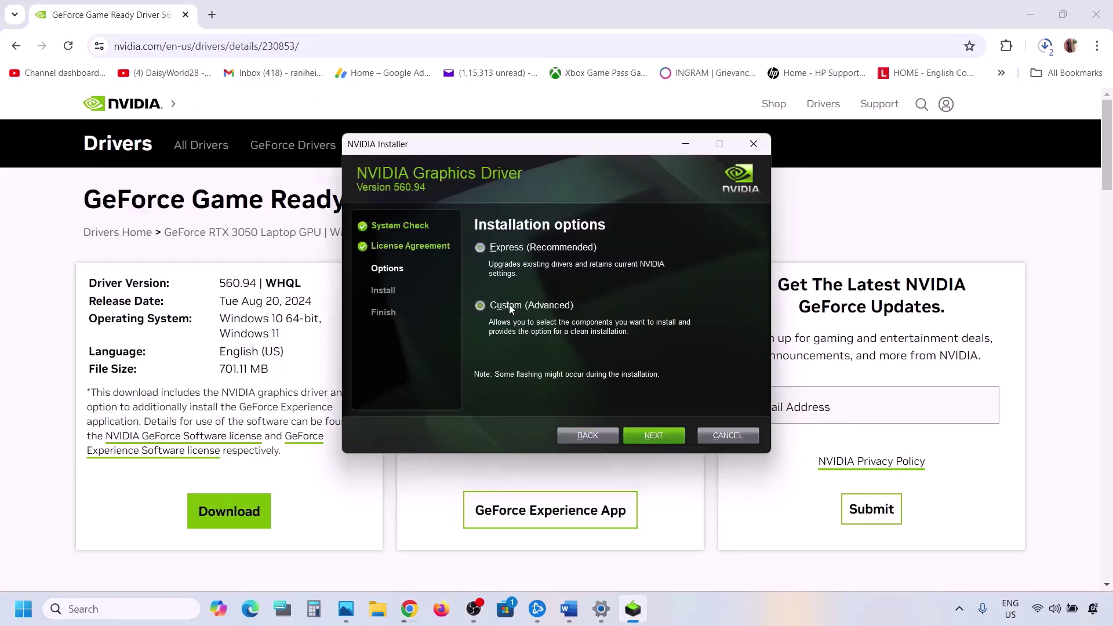
left_click(644, 437)
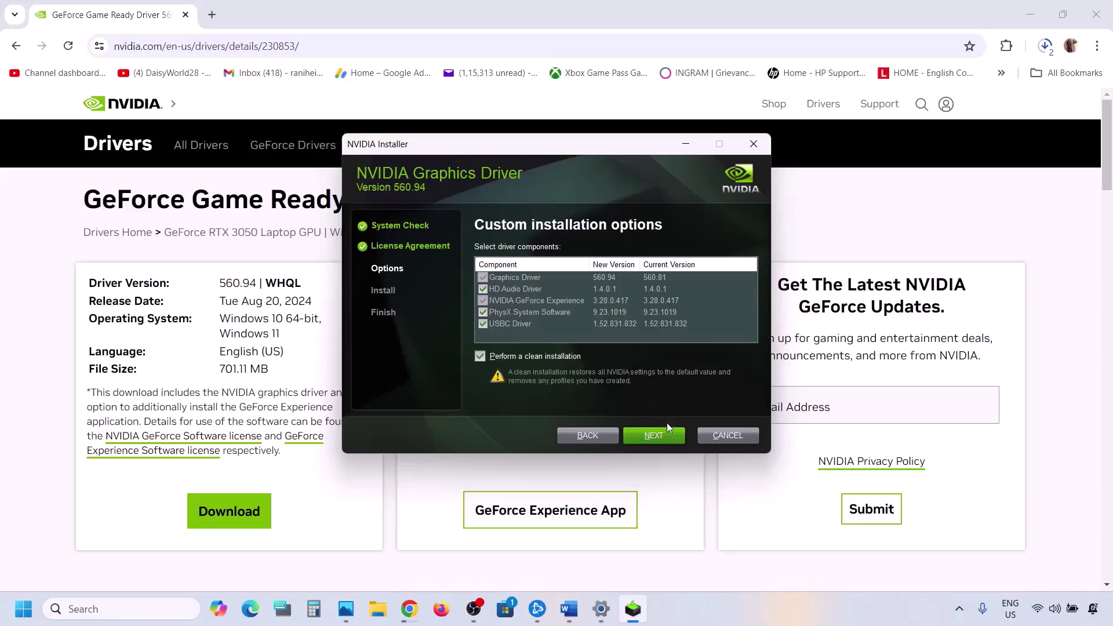
left_click(657, 437)
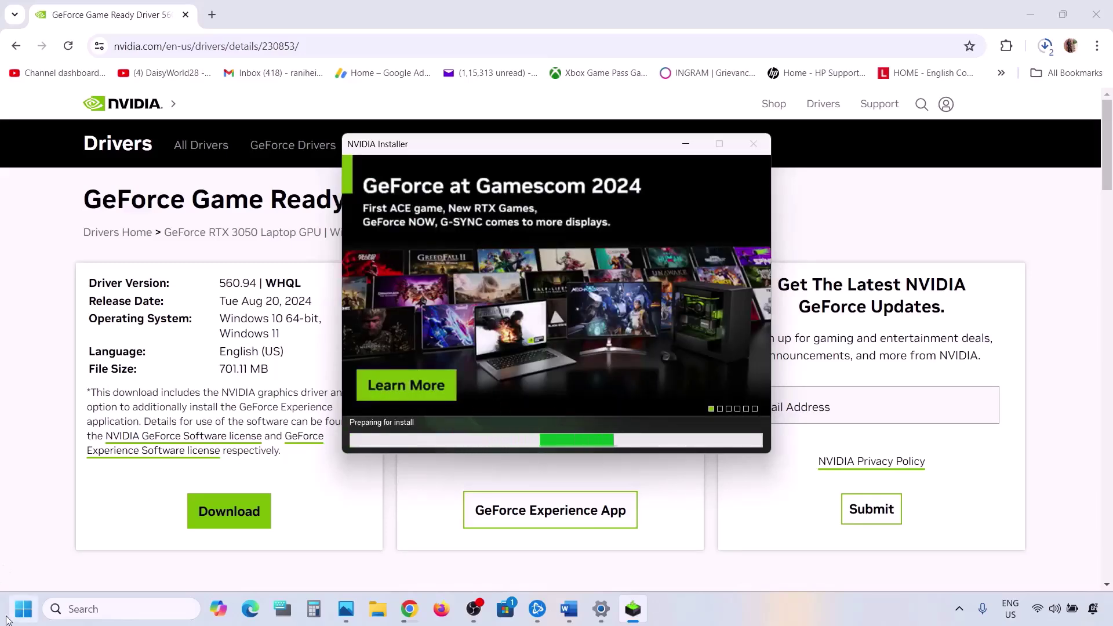
Show the Windows power options that include Restart, and dismiss them without restarting
left_click(24, 608)
left_click(419, 567)
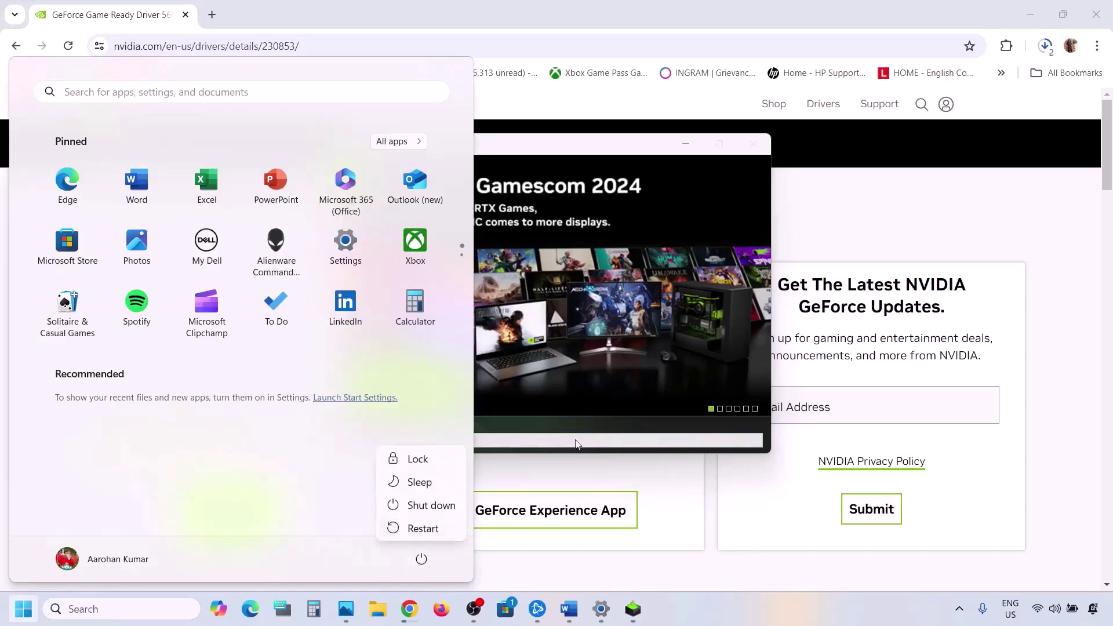
left_click(703, 321)
left_click(704, 321)
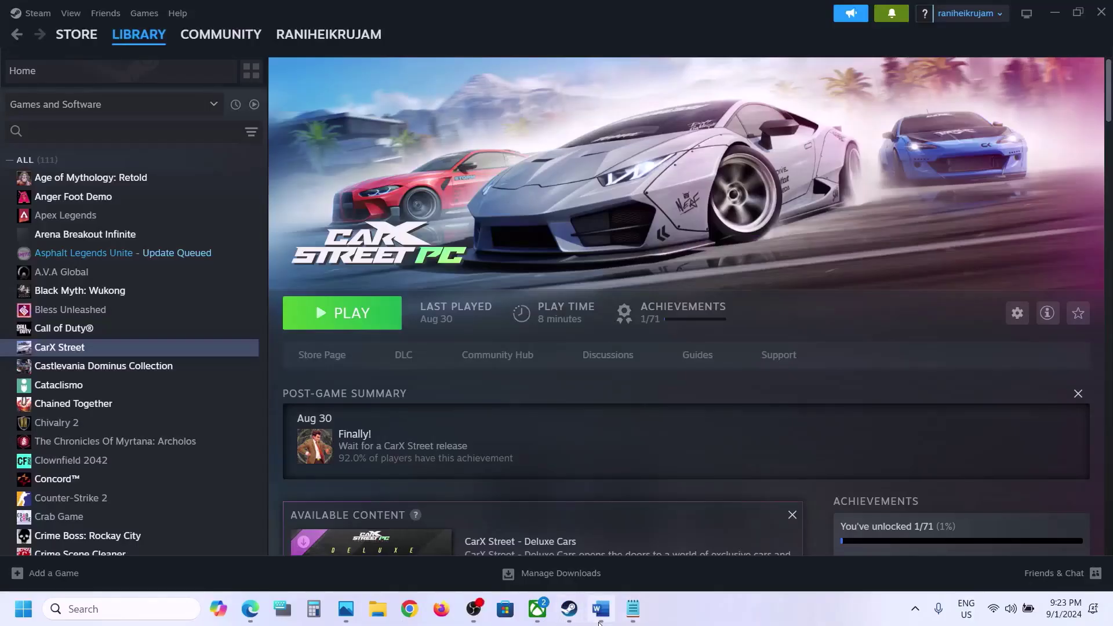
Copy the word "graphics" from step 5 of the Word document and use it to find and open Windows Graphics settings
left_click(601, 608)
scroll(417, 391, "down", 3)
scroll(417, 391, "down", 1)
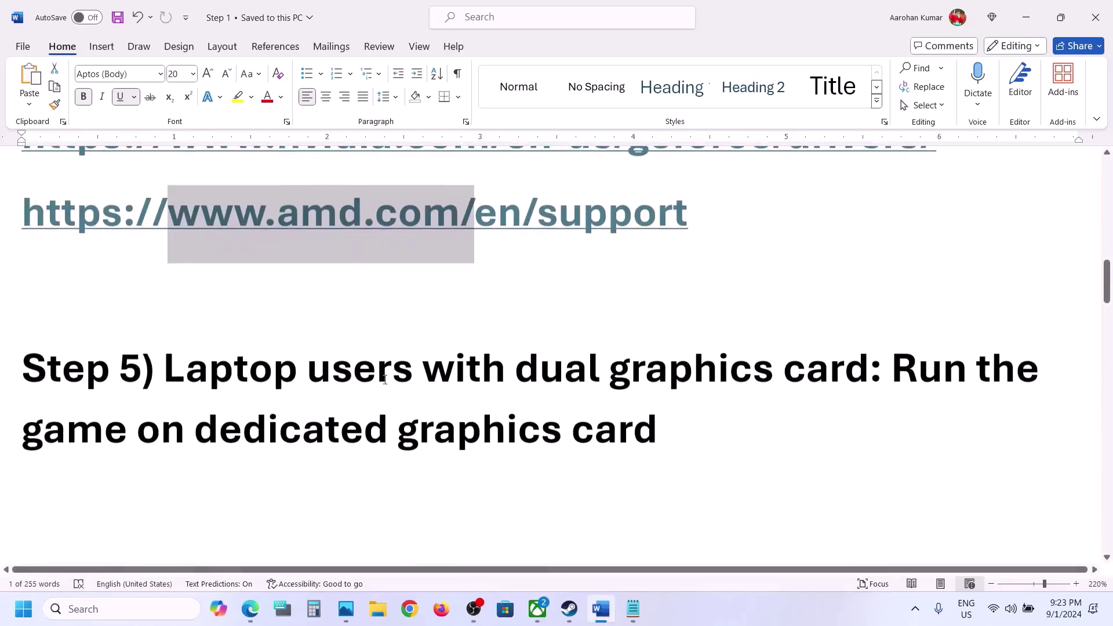
double_click(688, 372)
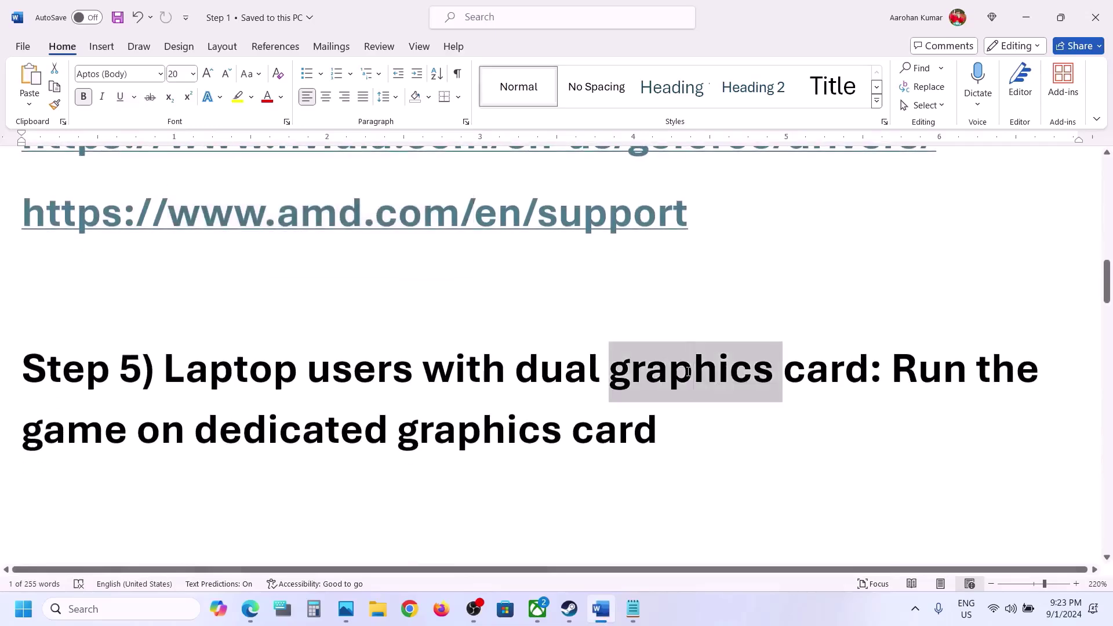
key("ctrl+c")
left_click(124, 617)
key("ctrl+v")
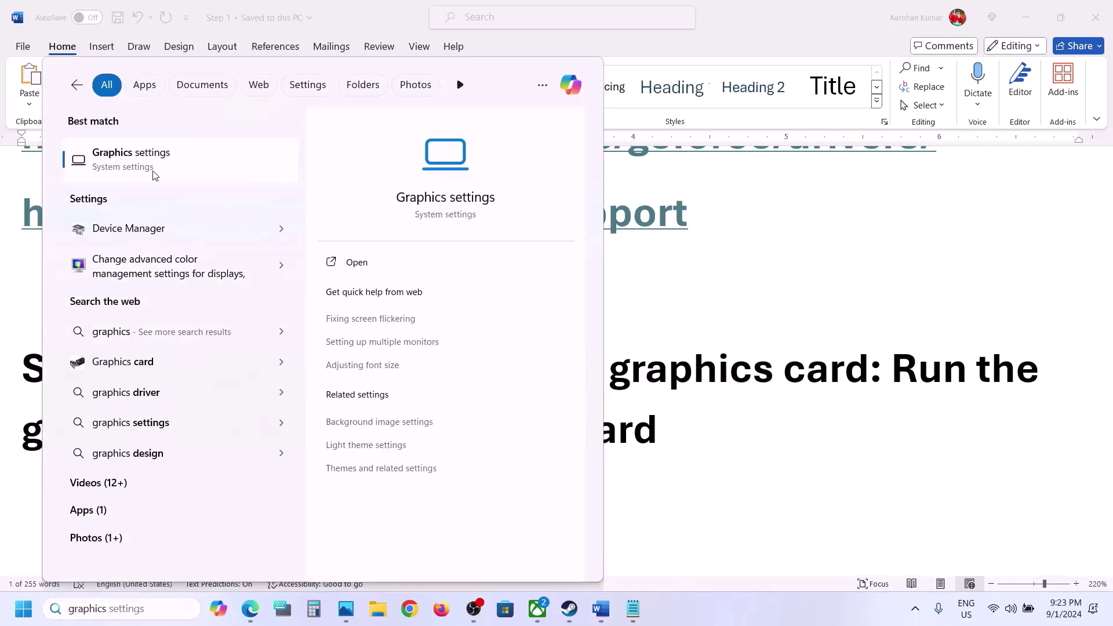
left_click(155, 176)
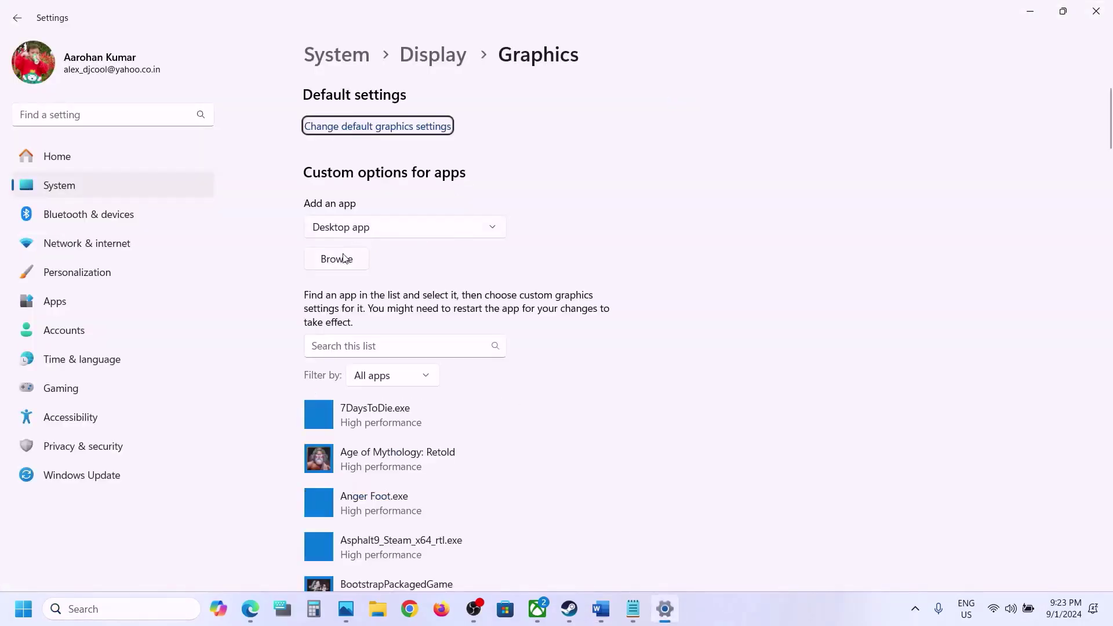
Add the CarX Street application from steamapps\common\CarX Street to the custom graphics options and set its graphics preference to High performance
left_click(343, 259)
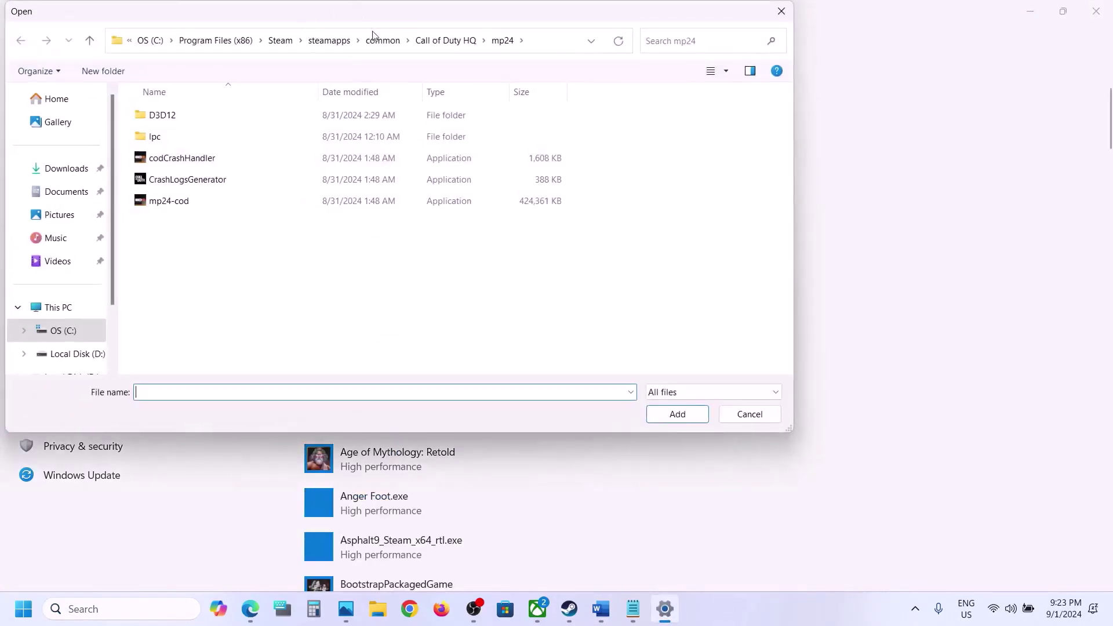
left_click(373, 39)
double_click(199, 178)
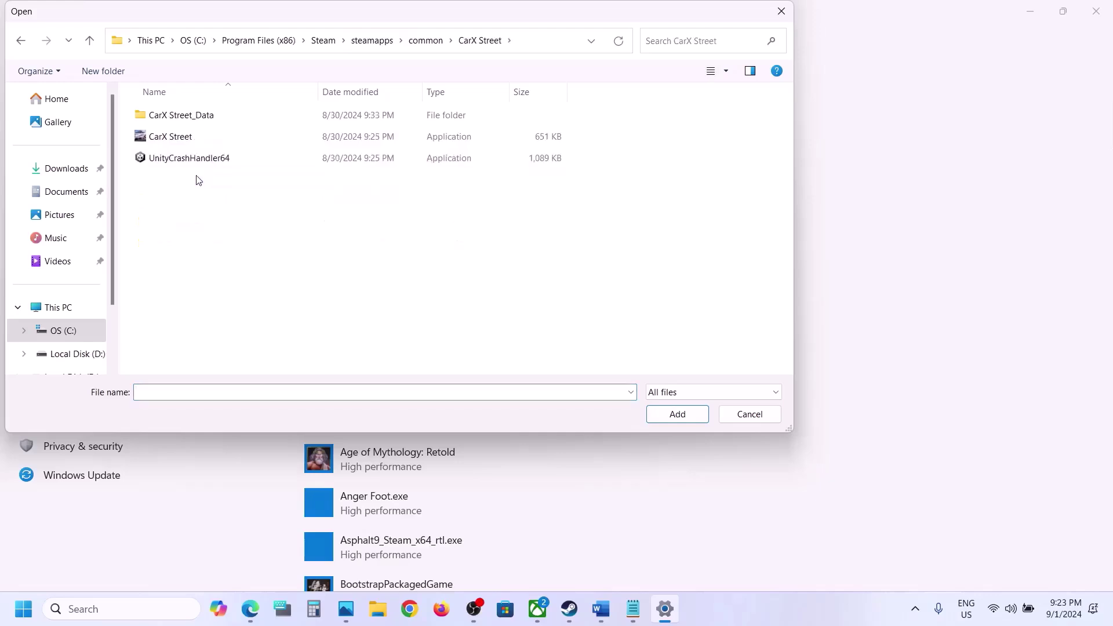
left_click(178, 138)
left_click(661, 415)
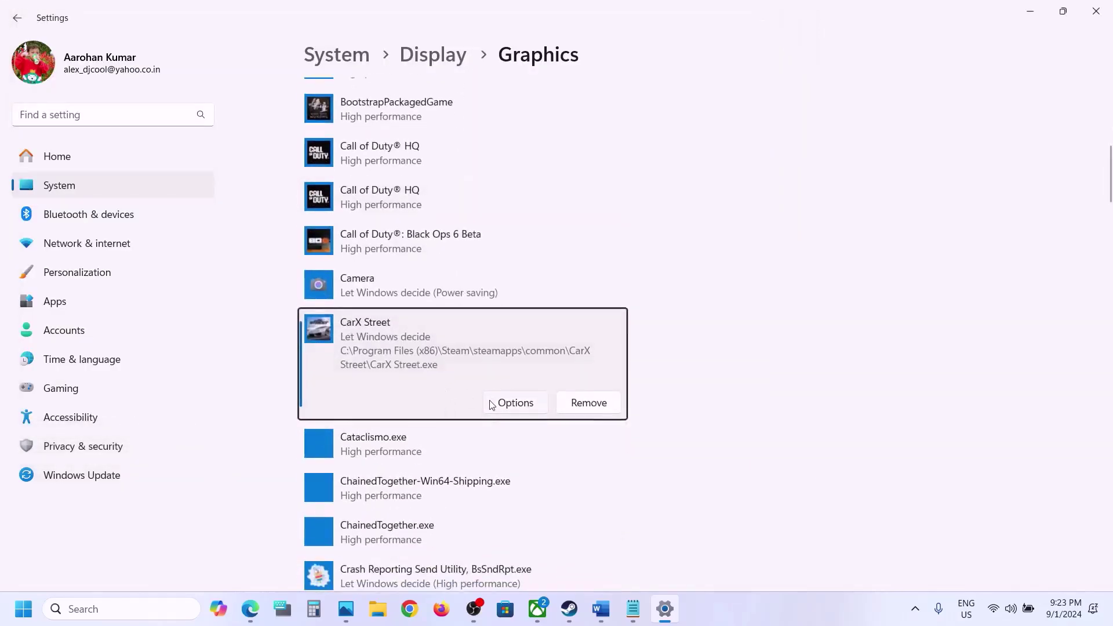
left_click(492, 401)
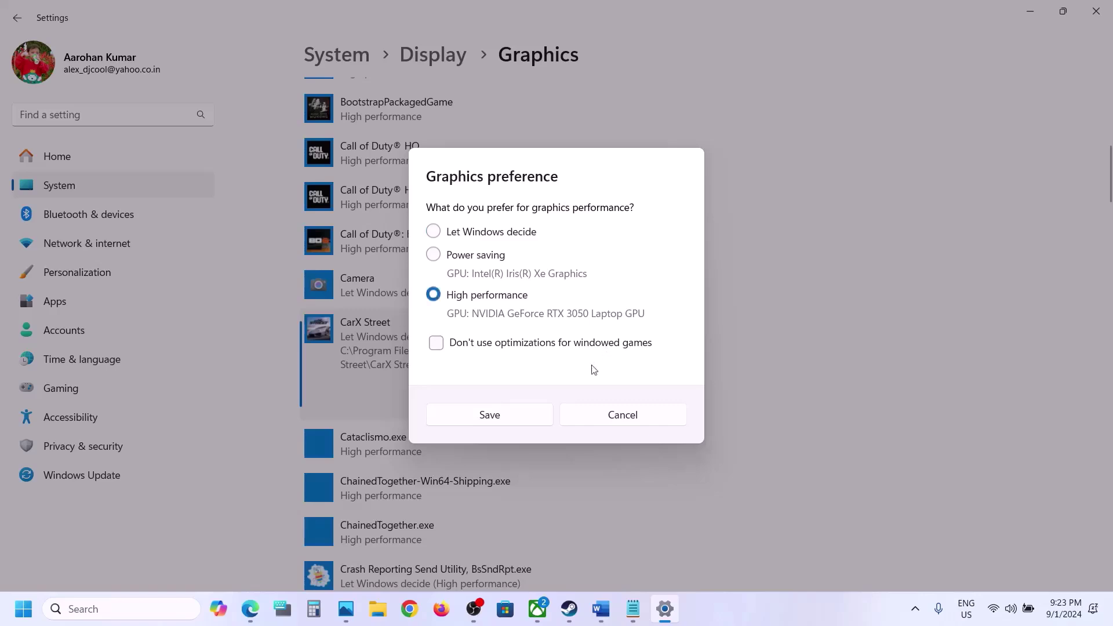
left_click(511, 413)
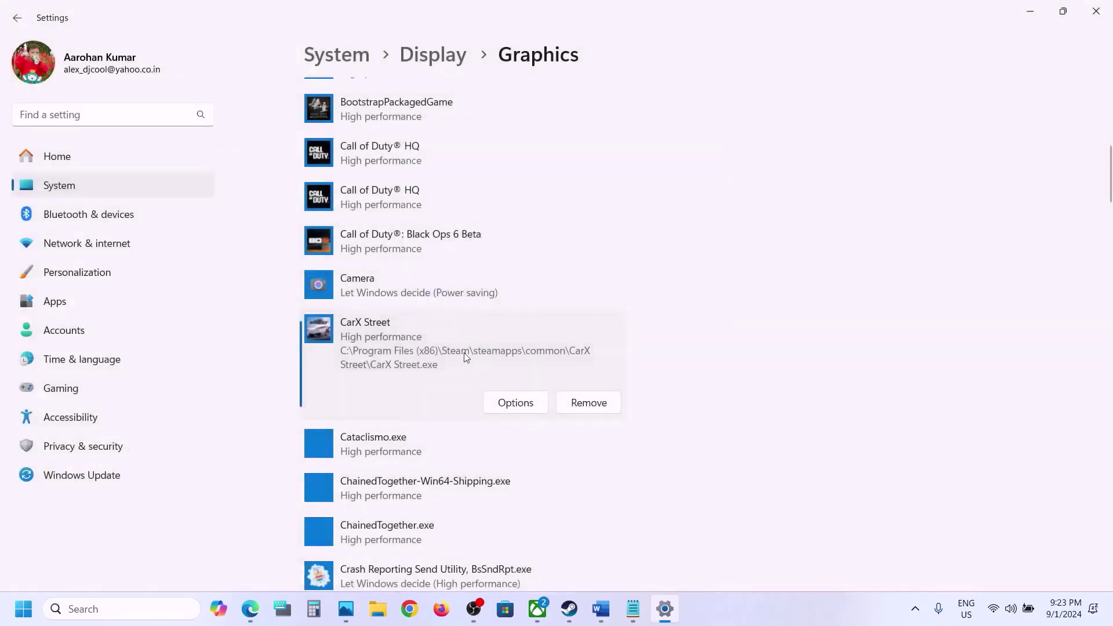
Open File Explorer and go to the account's user folder in C:\Users
left_click(378, 608)
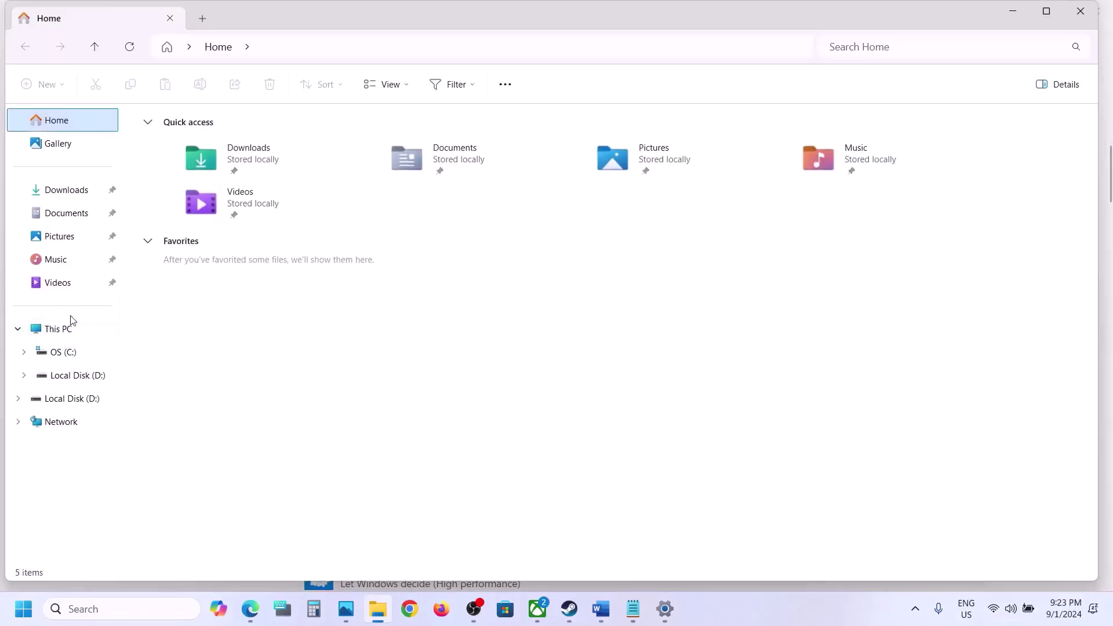
left_click(64, 331)
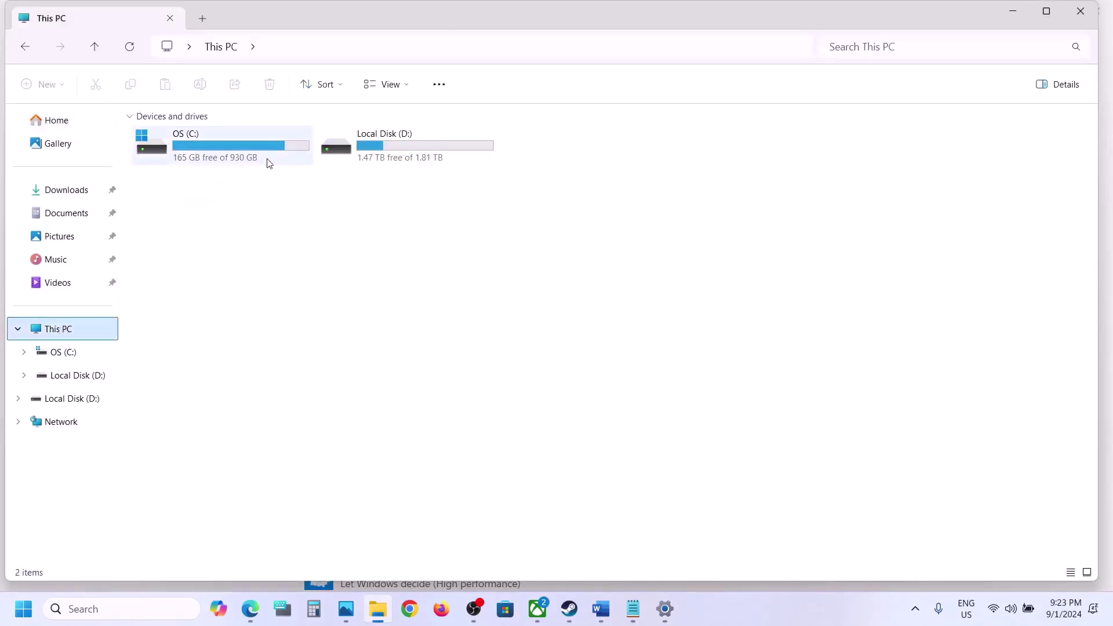
double_click(268, 162)
scroll(221, 223, "down", 2)
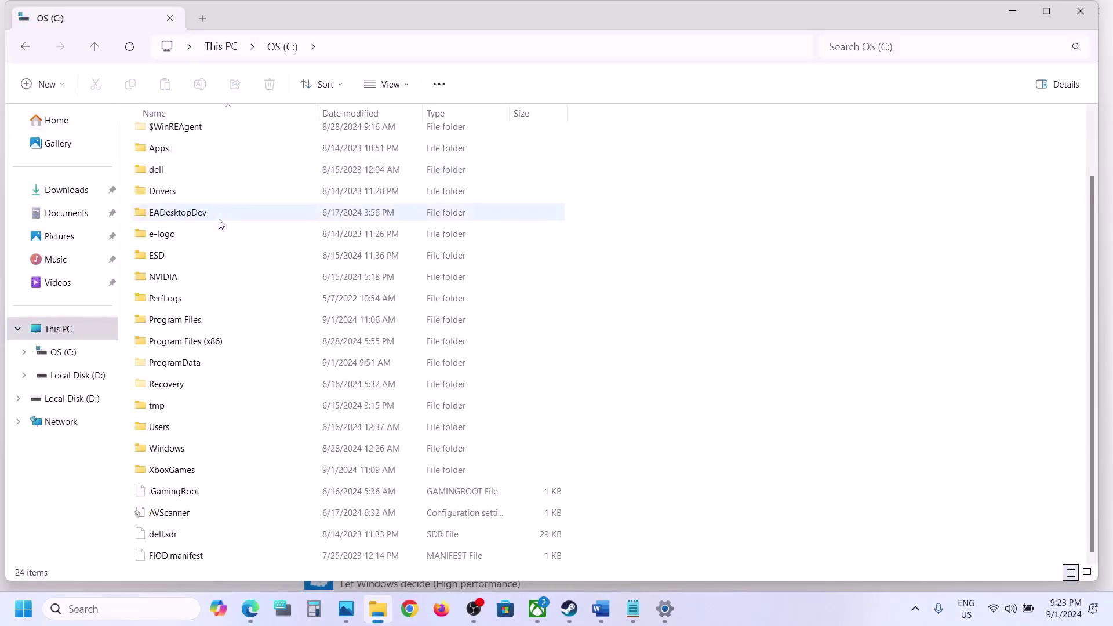
double_click(168, 428)
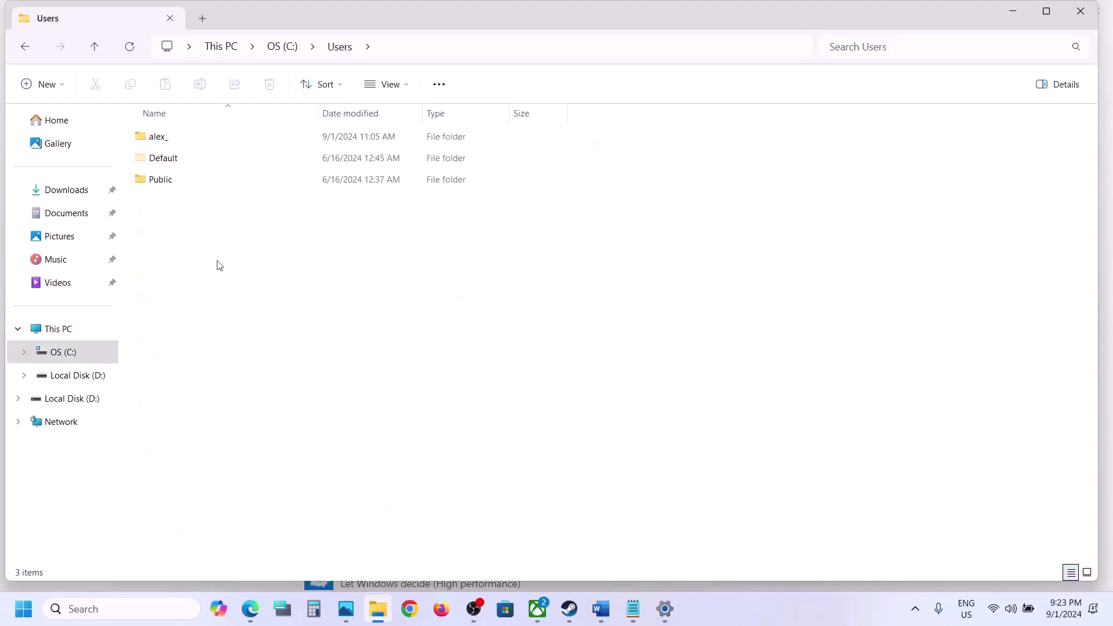
left_click(174, 148)
double_click(204, 144)
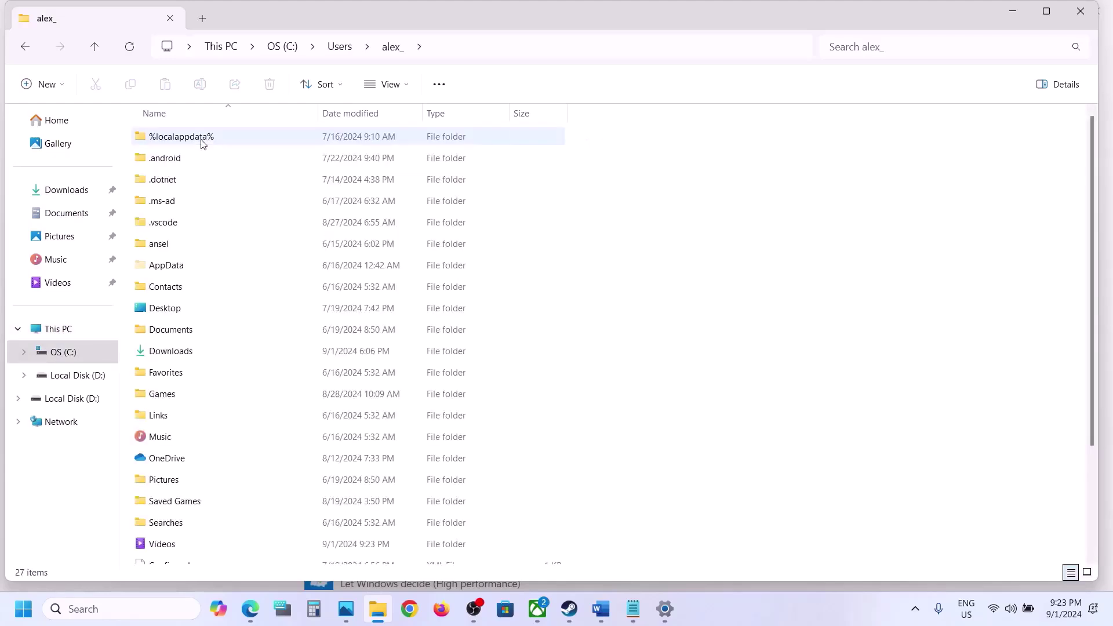
Open the AppData folder in the account's user folder and look into its Local subfolder
left_click(165, 270)
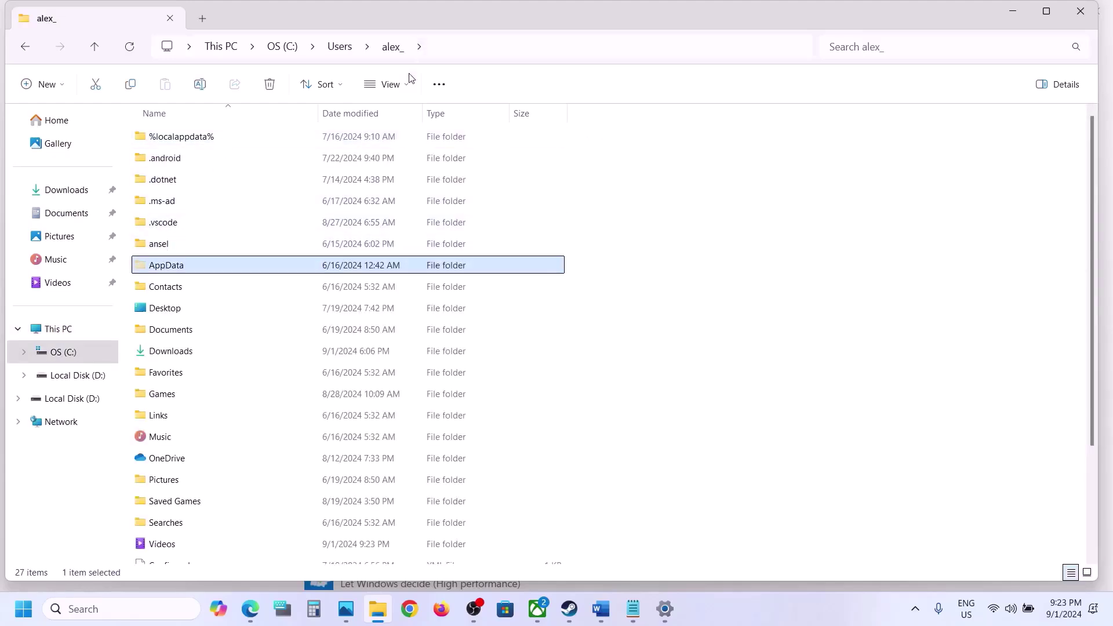
left_click(408, 88)
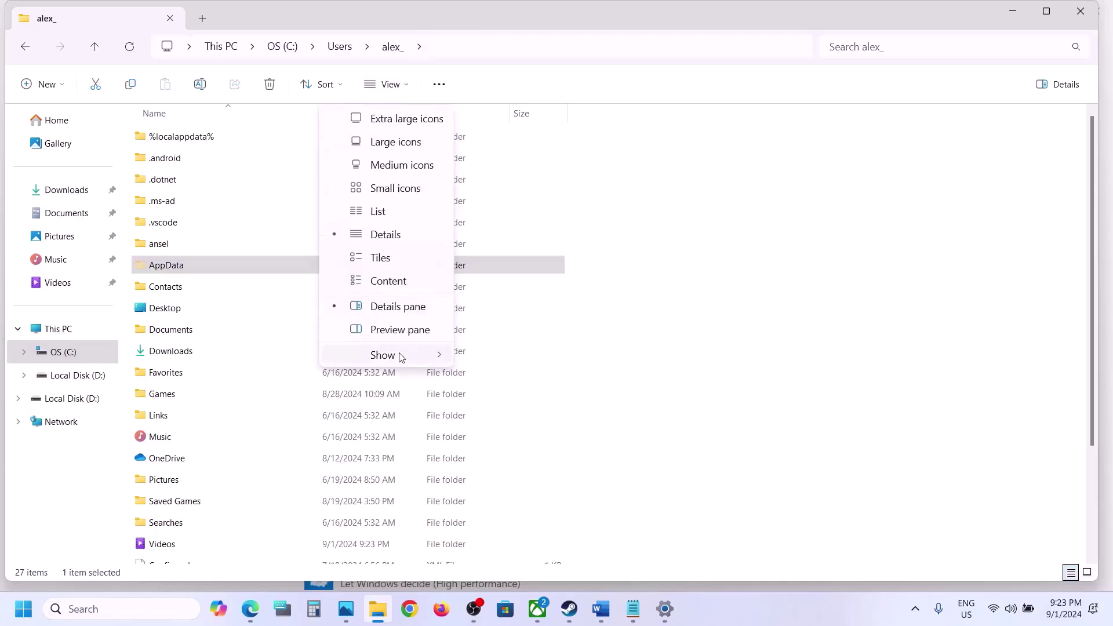
double_click(198, 266)
left_click(180, 143)
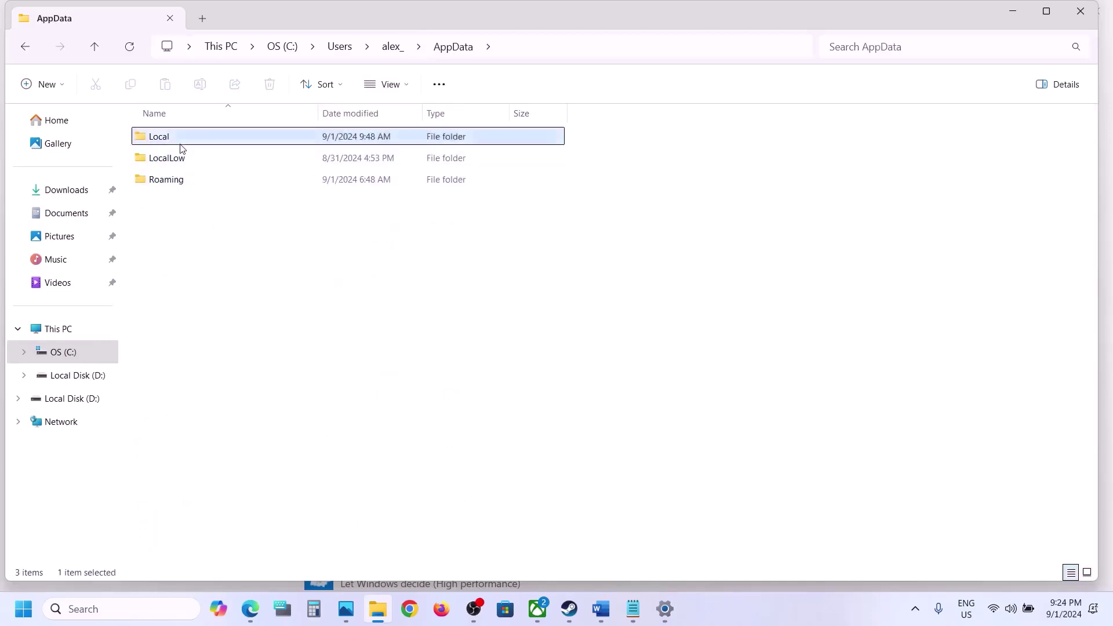
double_click(180, 142)
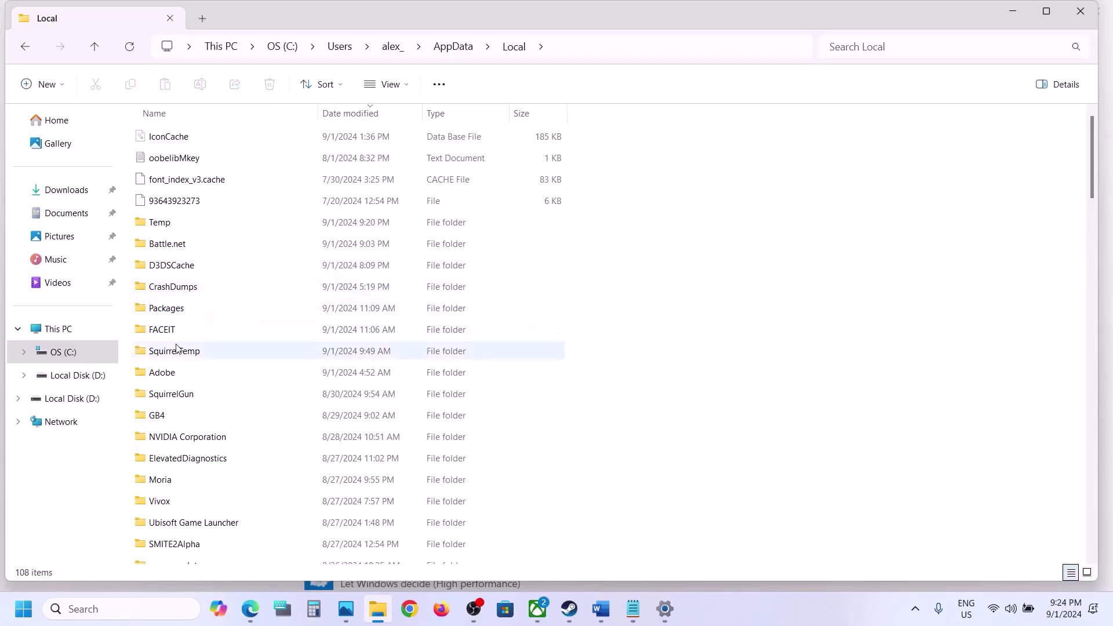
Return to AppData and open the CarX Technologies folder inside LocalLow
left_click(98, 49)
double_click(174, 166)
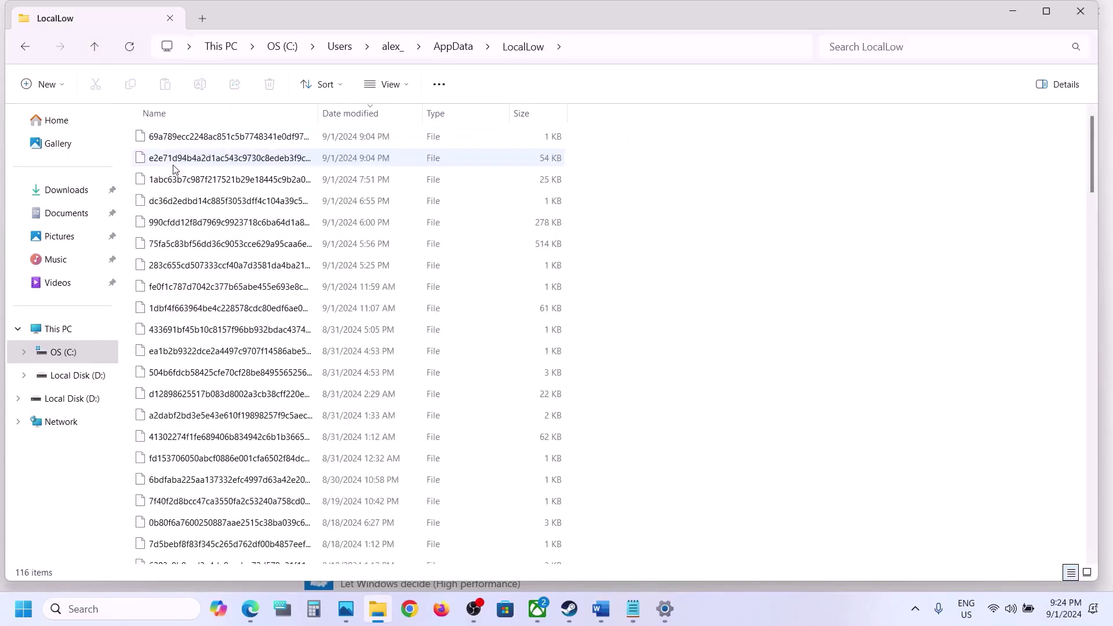
scroll(203, 333, "down", 20)
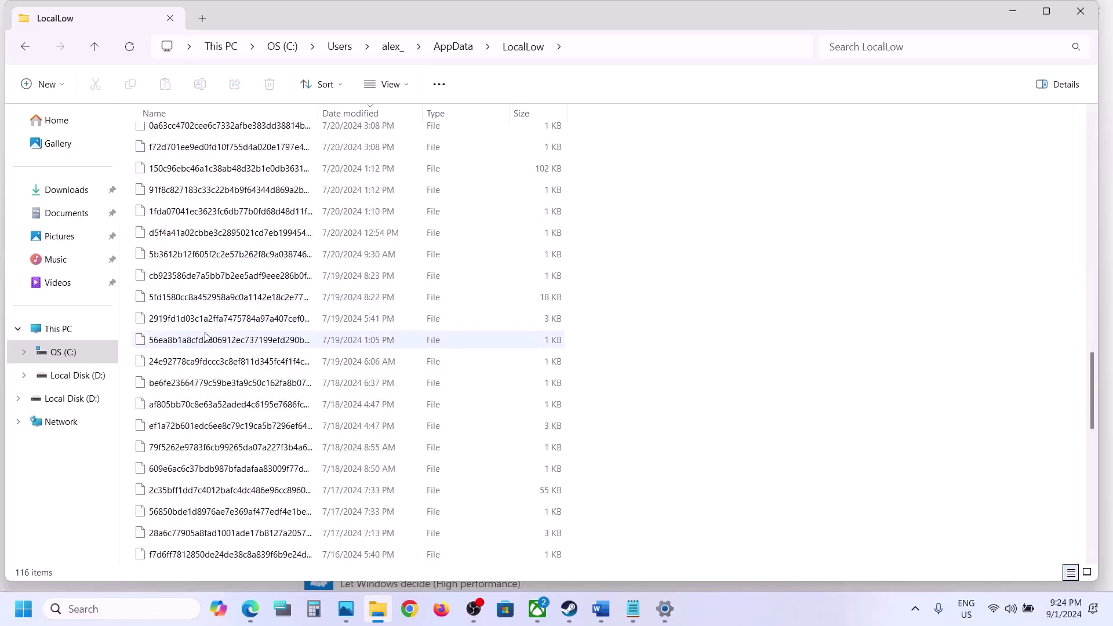
scroll(206, 337, "down", 11)
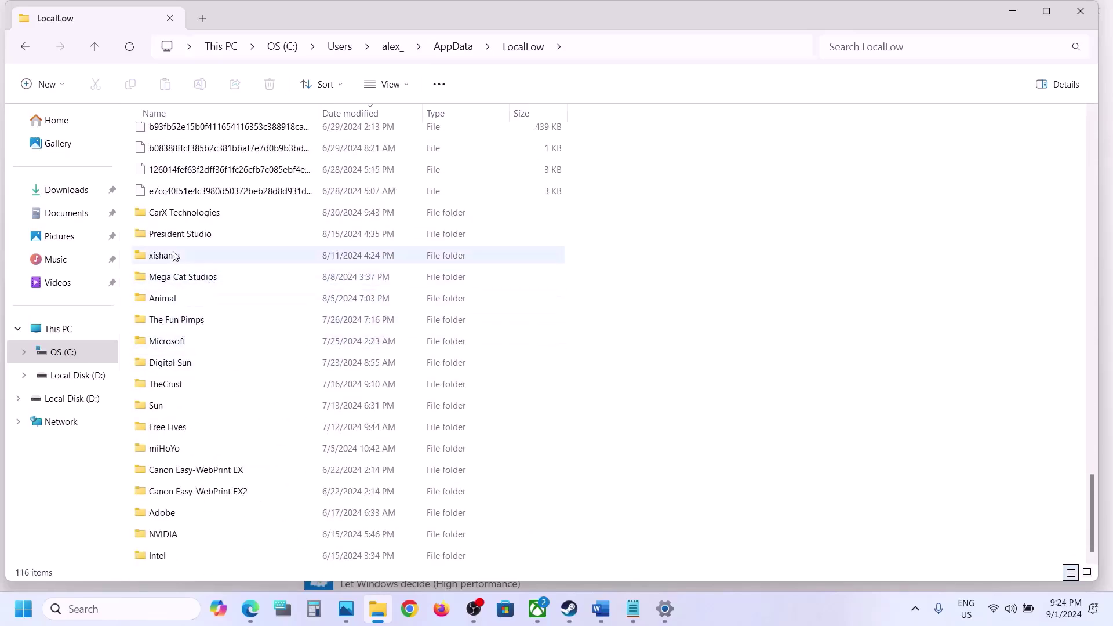
left_click(182, 214)
double_click(204, 216)
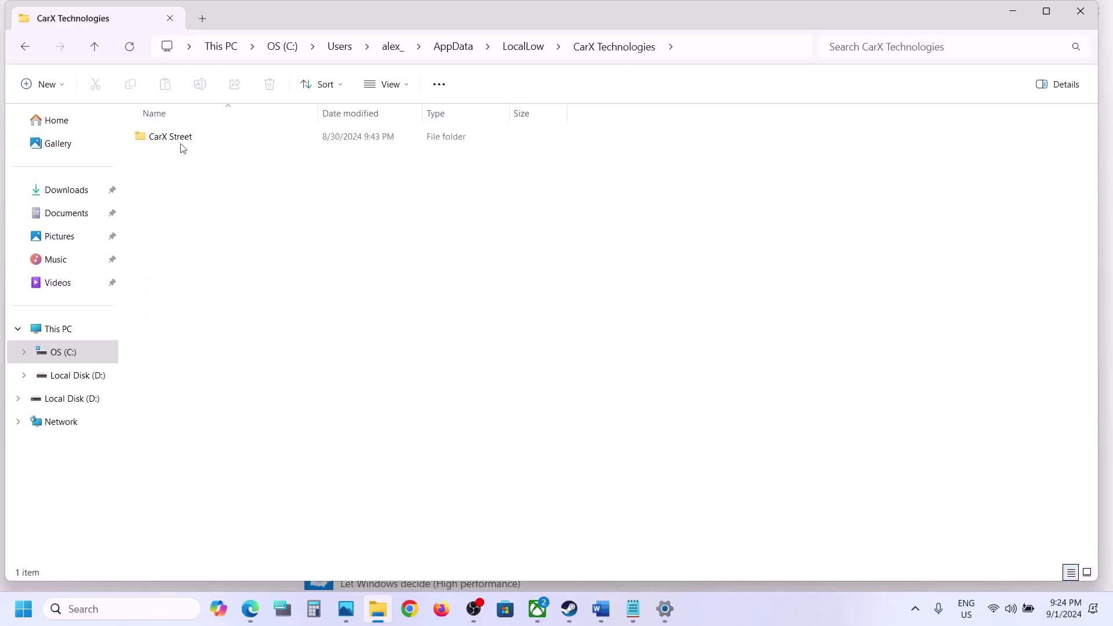
Go back to LocalLow and copy the CarX Technologies folder to the clipboard
left_click(95, 48)
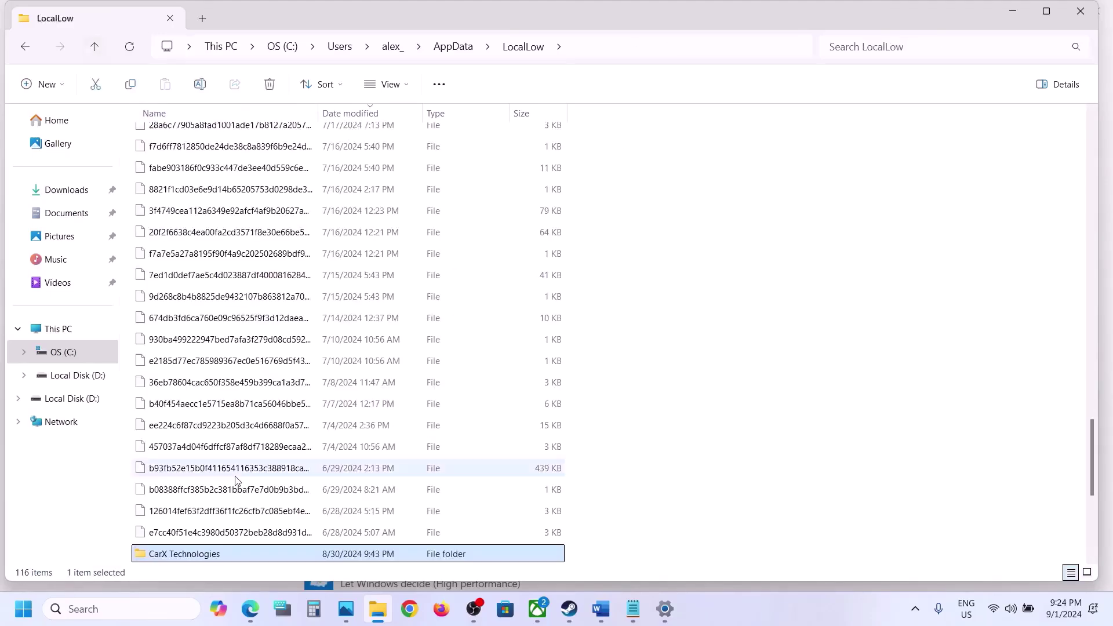
scroll(249, 363, "down", 3)
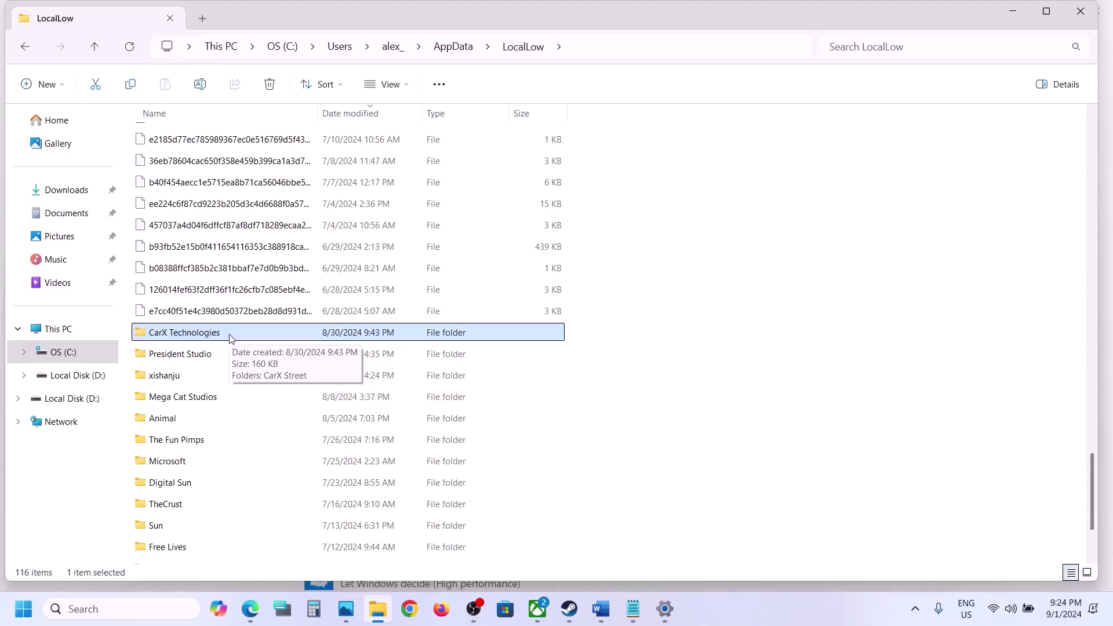
right_click(230, 338)
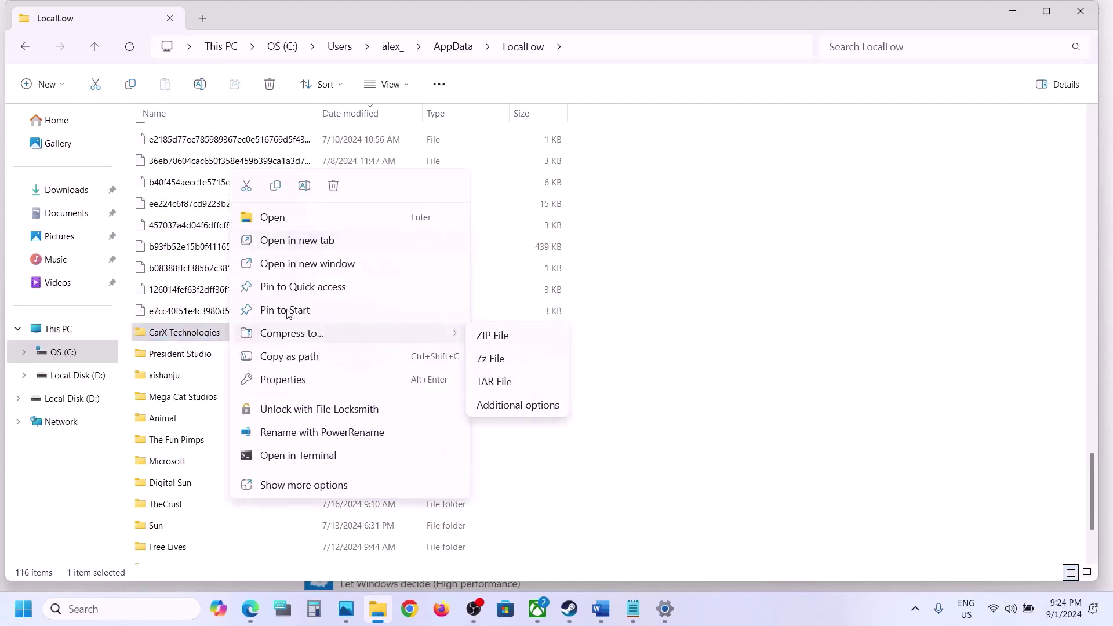
left_click(275, 186)
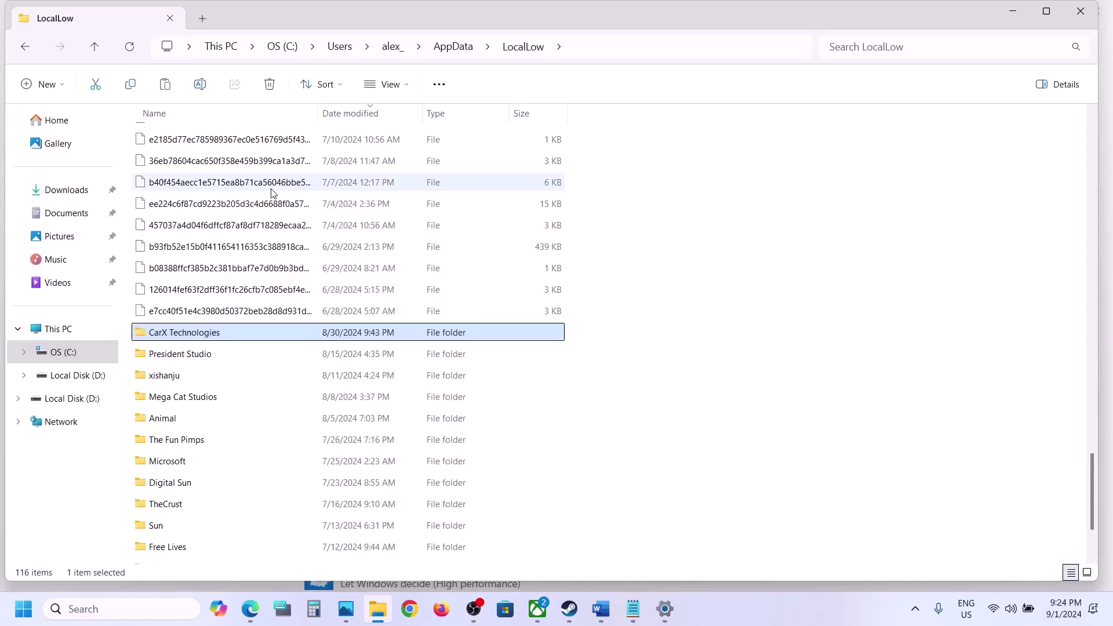
right_click(181, 346)
right_click(176, 333)
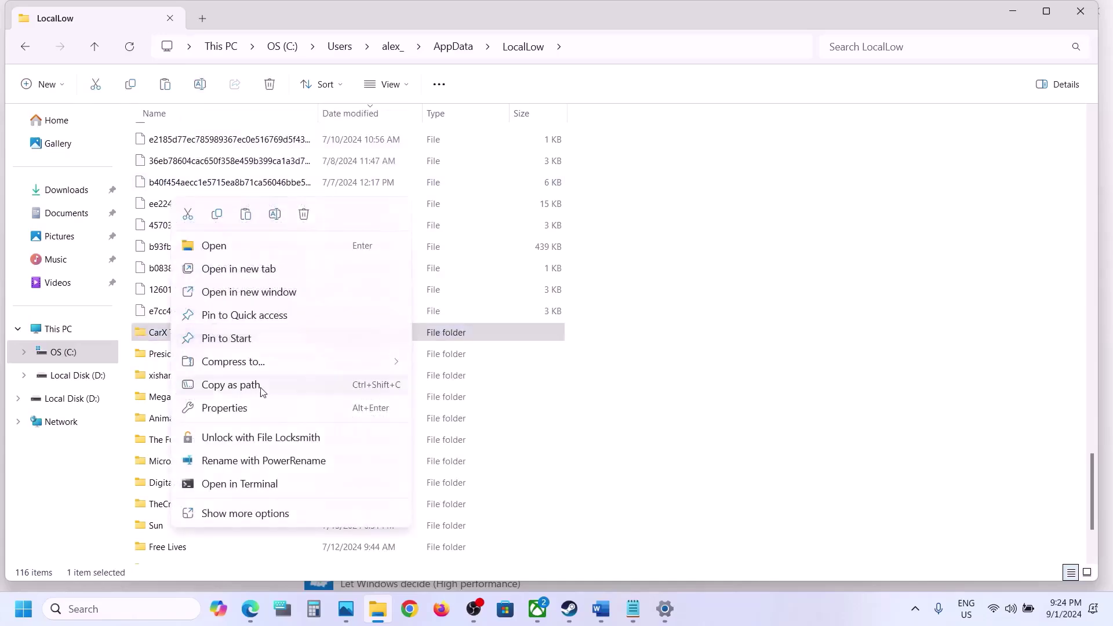
left_click(230, 512)
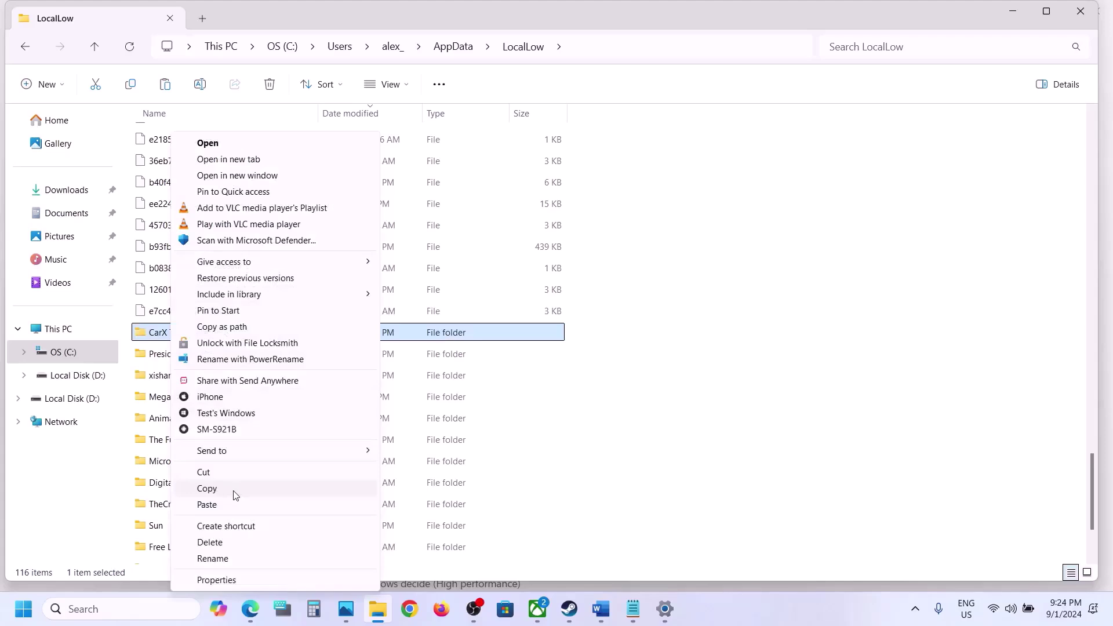
left_click(159, 334)
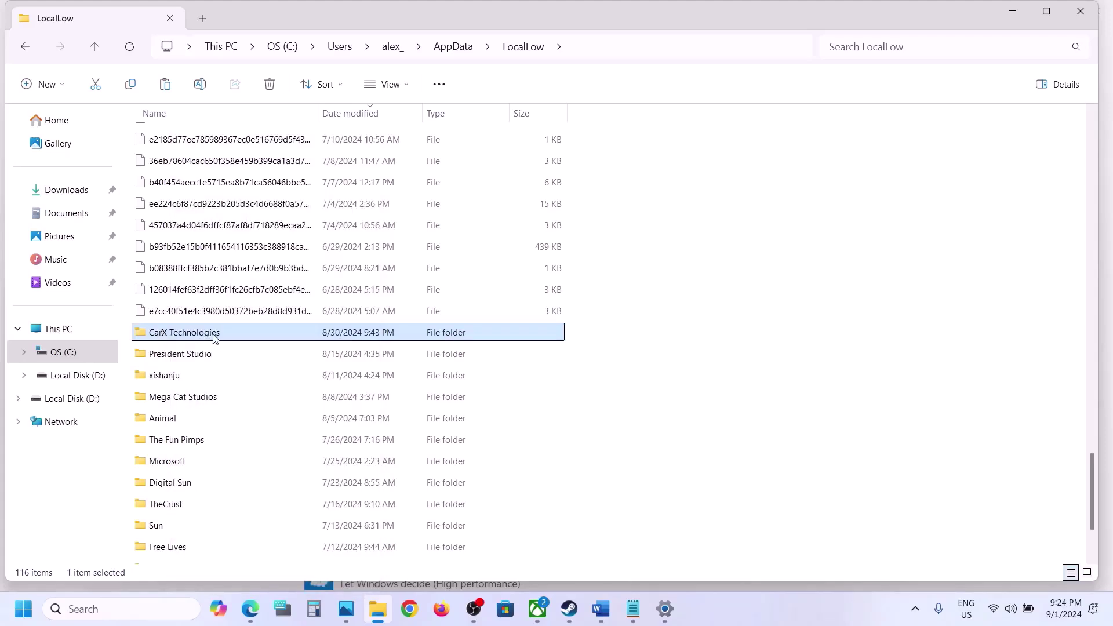
Delete the CarX Technologies folder from LocalLow
right_click(256, 332)
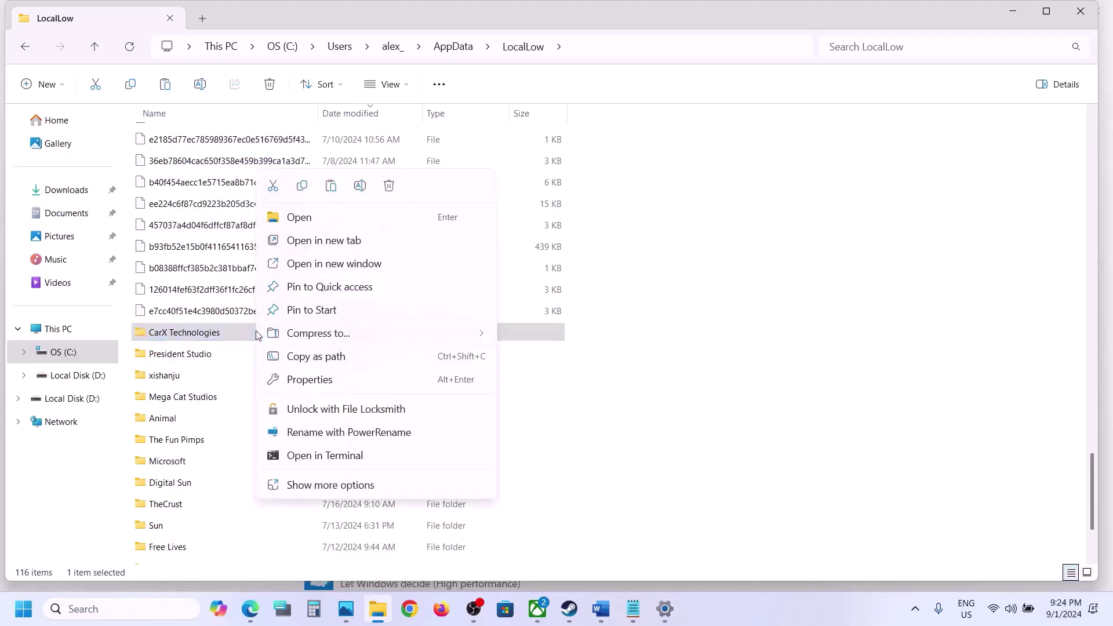
left_click(387, 186)
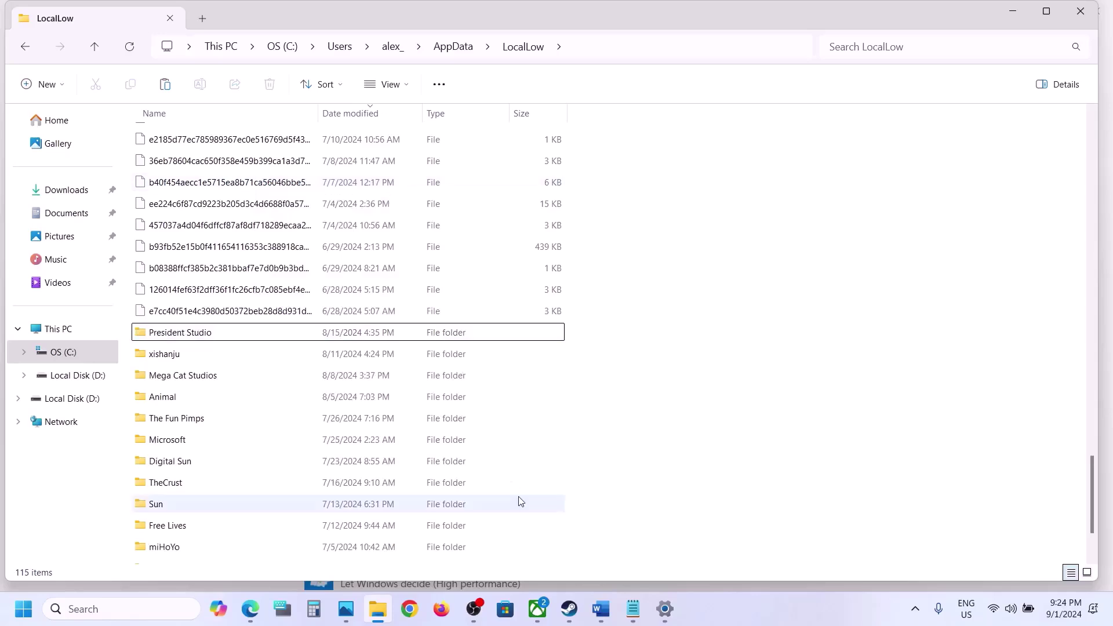
Switch to the Word document and highlight "Verify the game files" in step 6
left_click(574, 615)
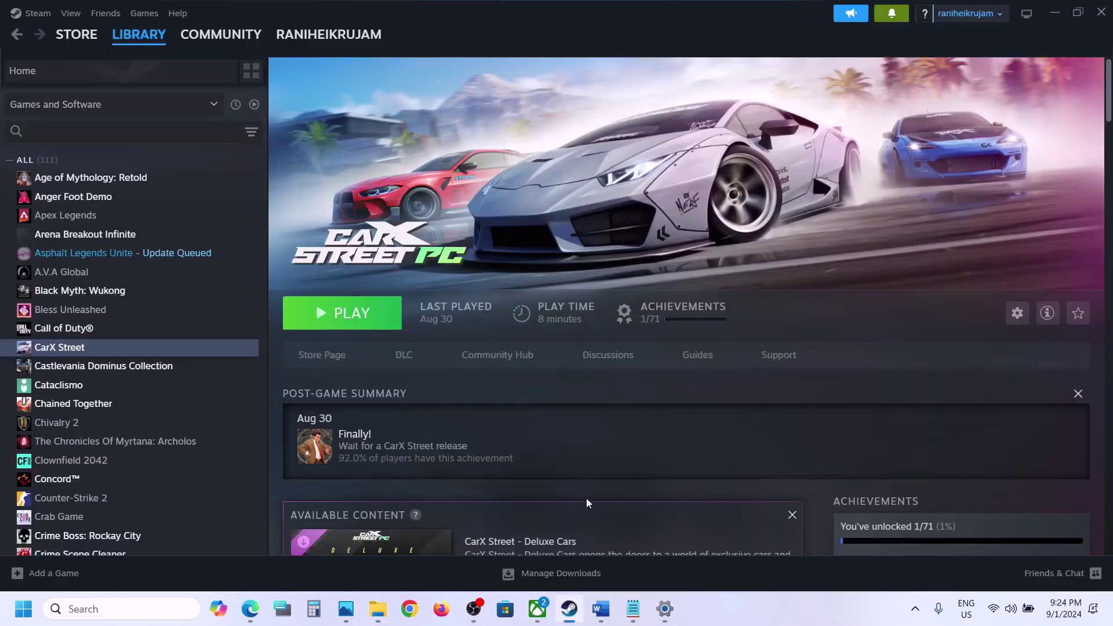
left_click(606, 616)
scroll(492, 377, "down", 6)
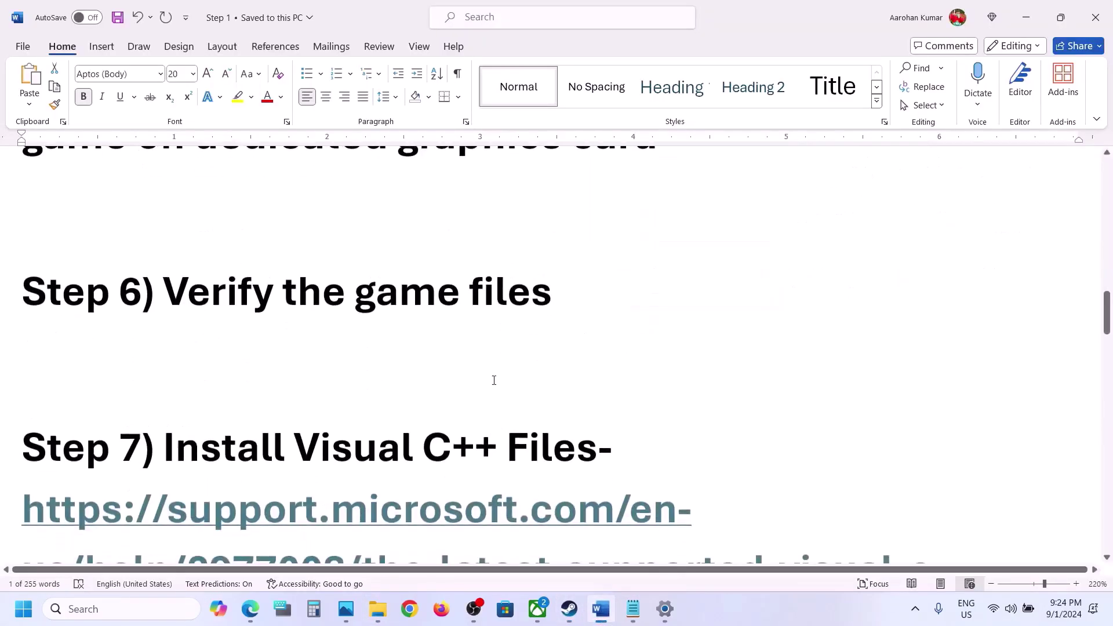
left_click_drag(210, 357, 553, 357)
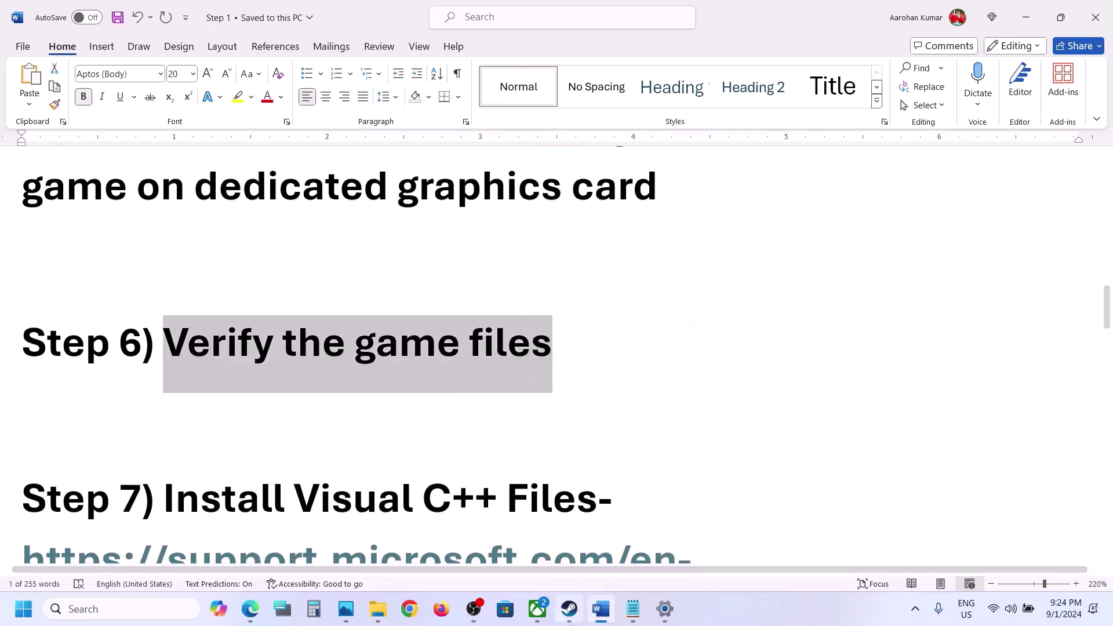
Switch to Steam and verify the integrity of the installed CarX Street game files
left_click(569, 616)
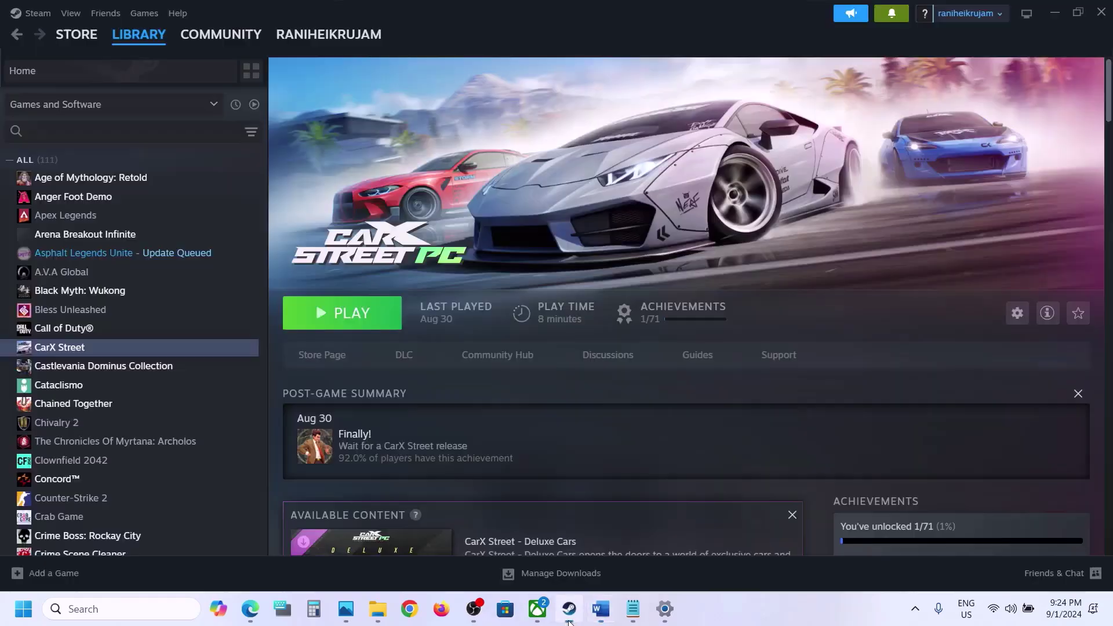
right_click(150, 351)
mouse_move(202, 442)
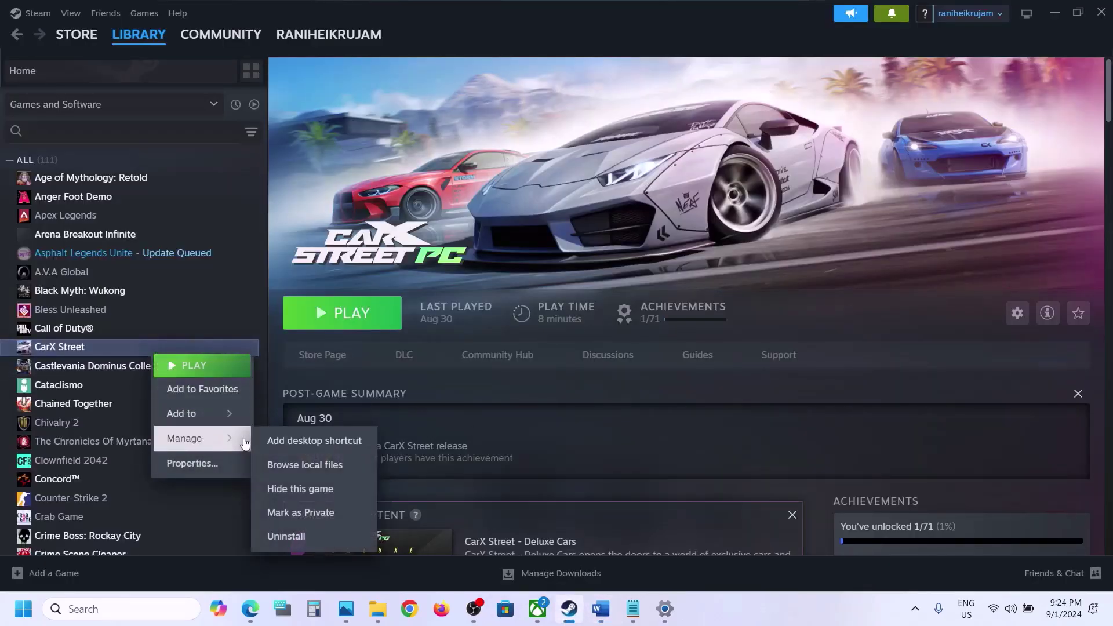
left_click(208, 467)
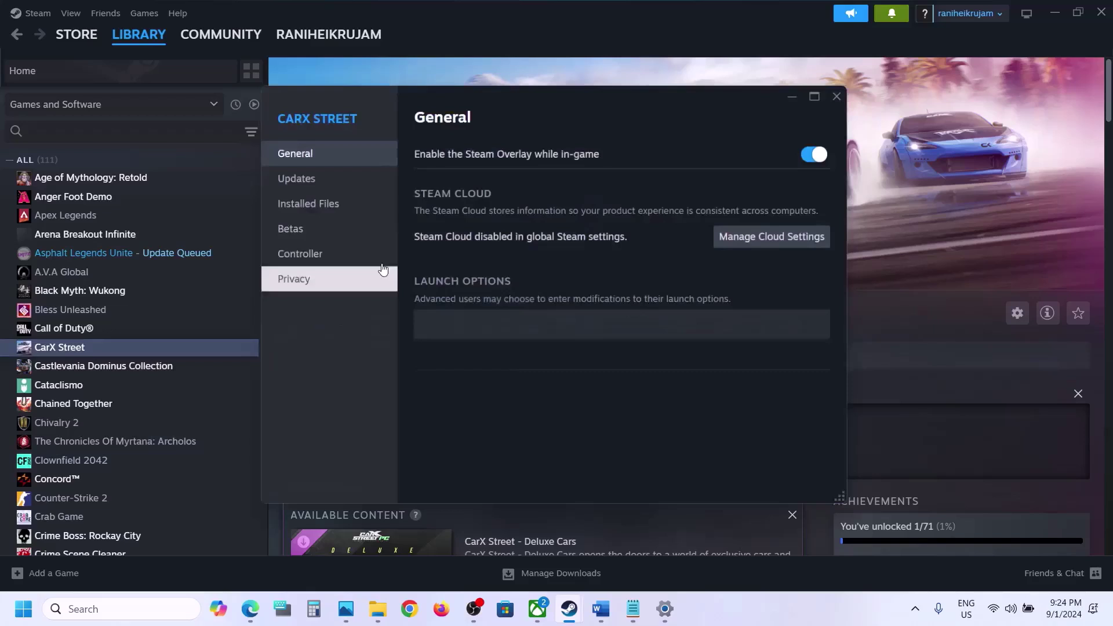
left_click(331, 207)
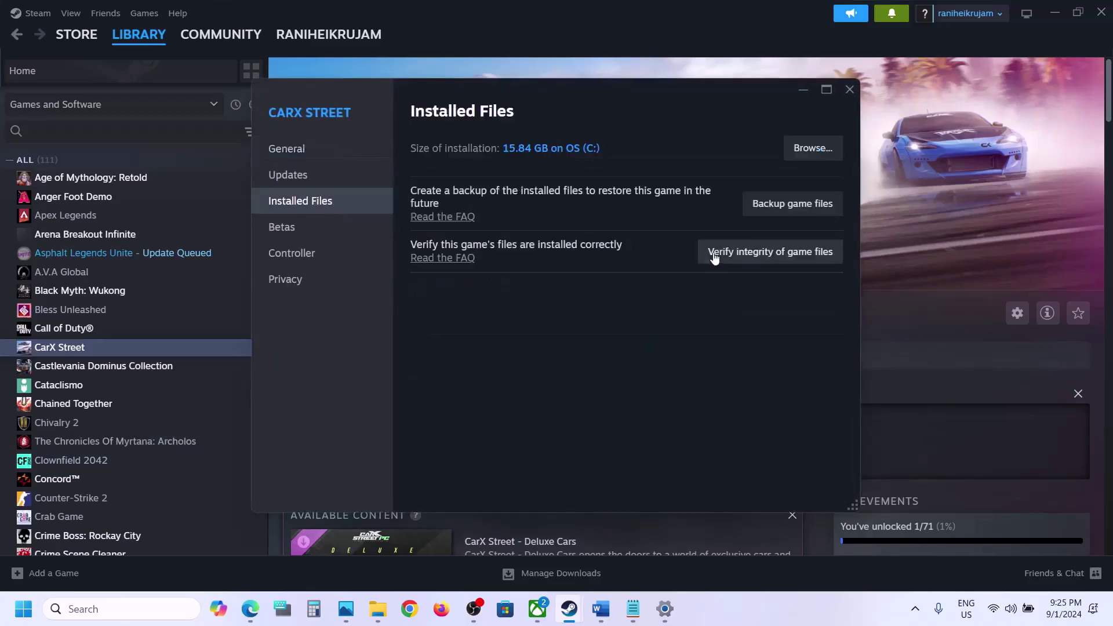
left_click(744, 255)
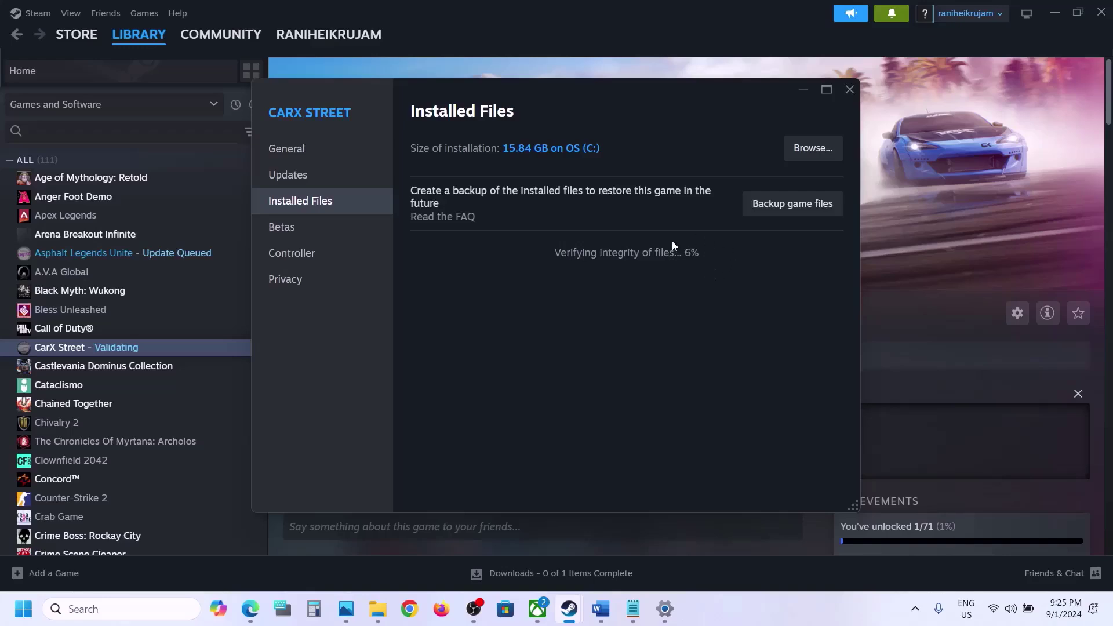
left_click(910, 293)
Copy the Visual C++ downloads link from step 7 of the Word document and open it in Chrome
left_click(601, 609)
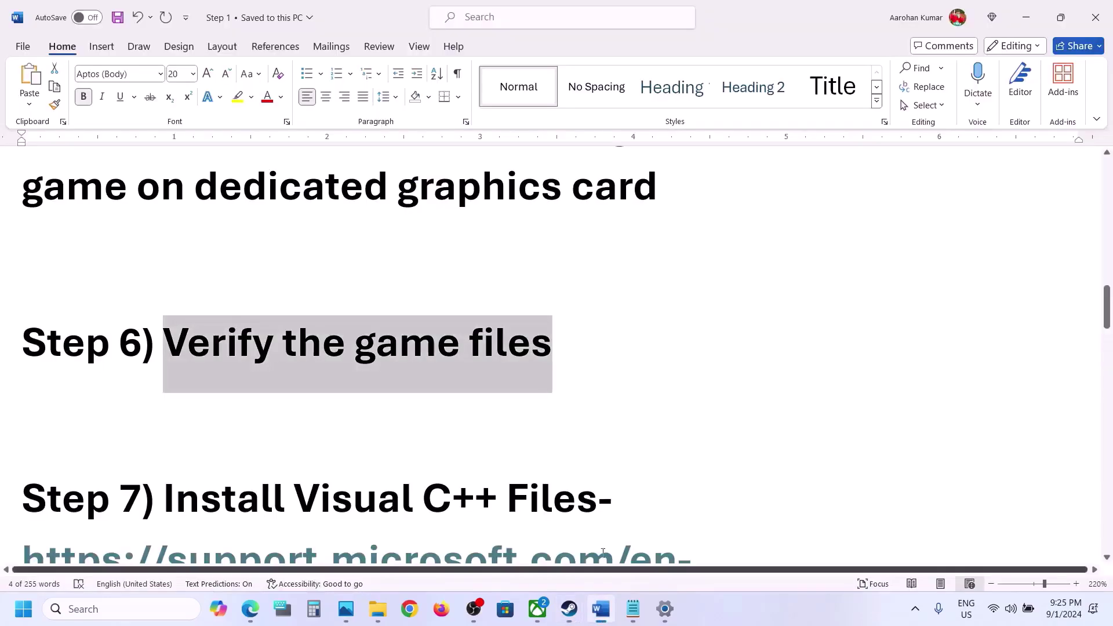
scroll(455, 399, "down", 3)
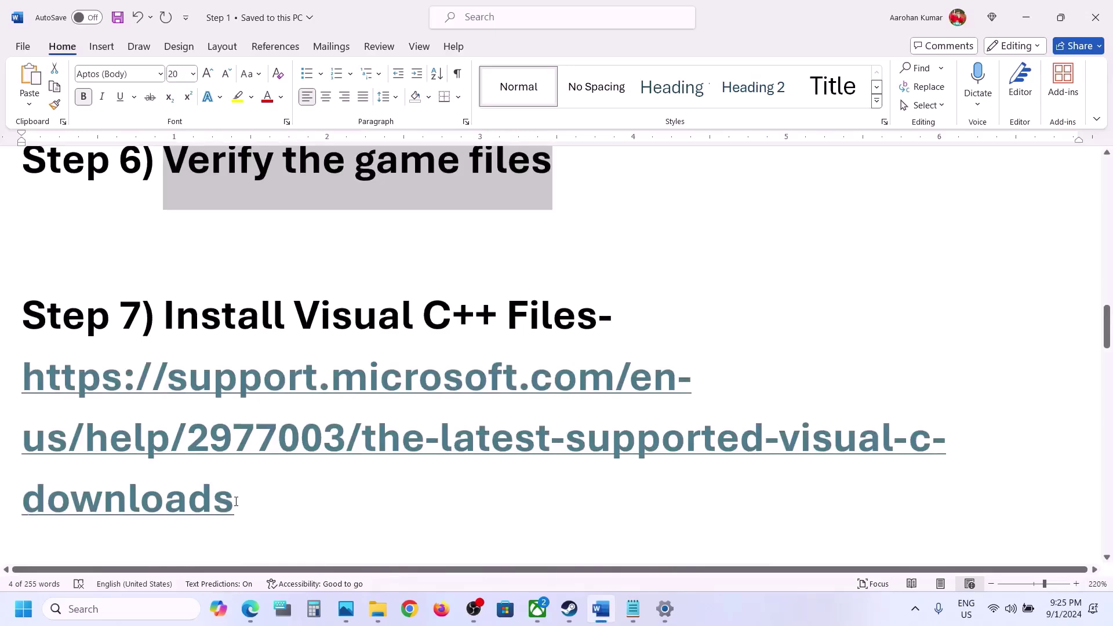
left_click_drag(236, 502, 12, 381)
key("ctrl+c")
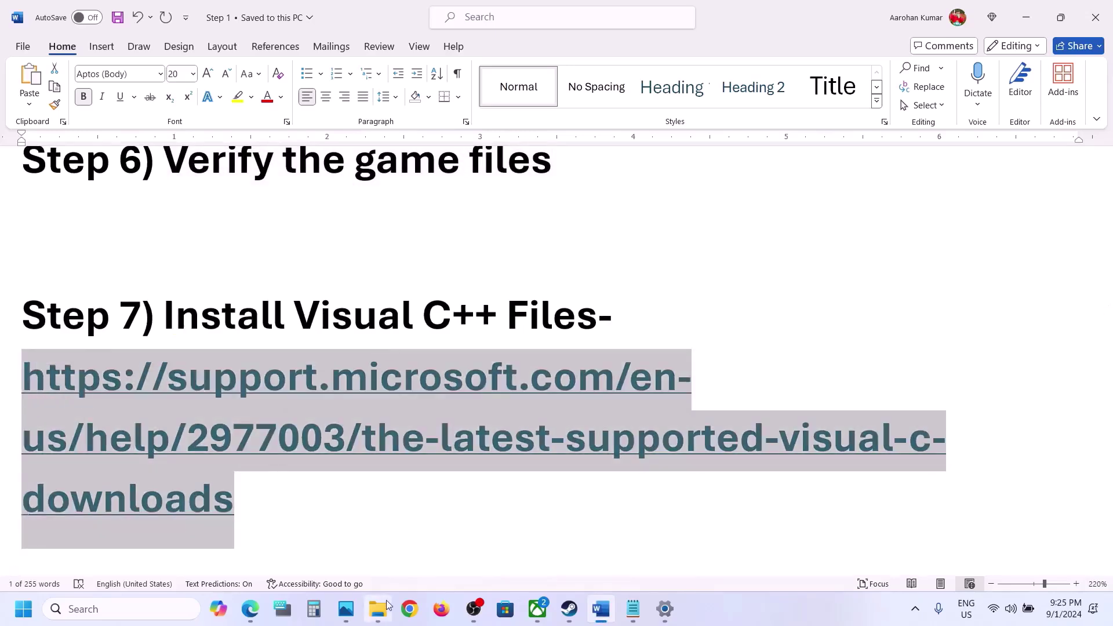
left_click(410, 609)
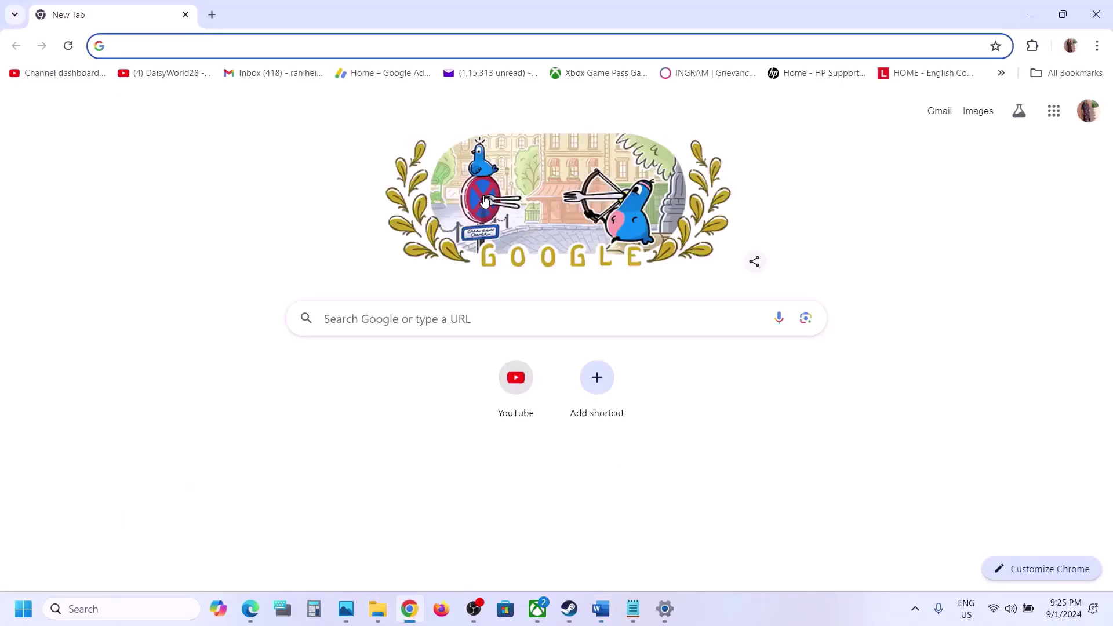
key("ctrl+v")
key("Return")
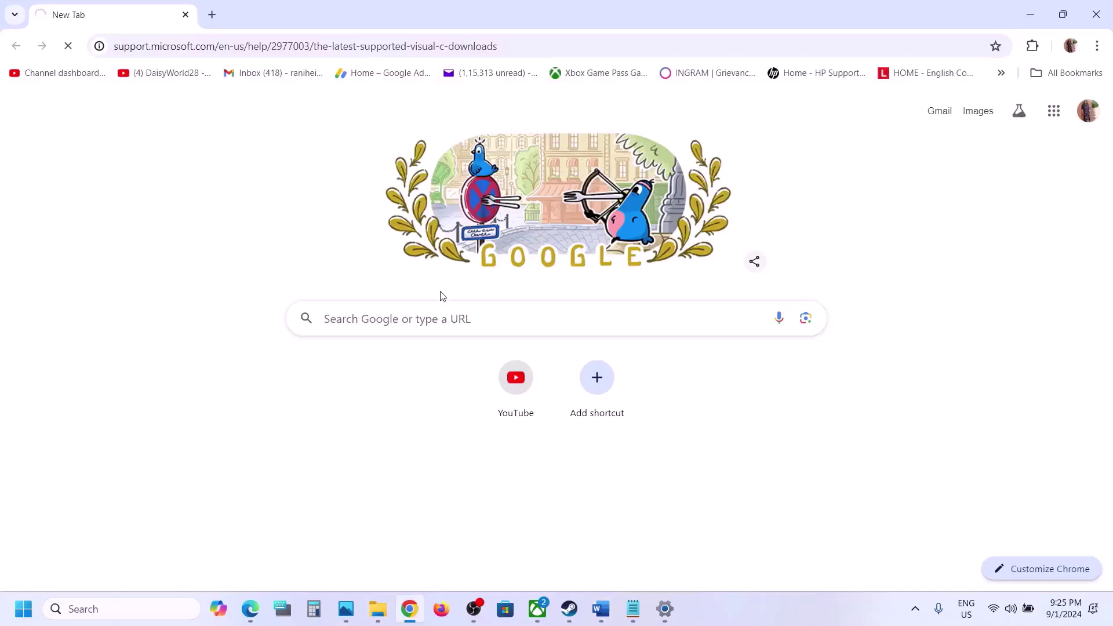
Download the latest X86 Visual C++ Redistributable, run VC_redist.x86.exe, and start its repair
scroll(442, 296, "down", 8)
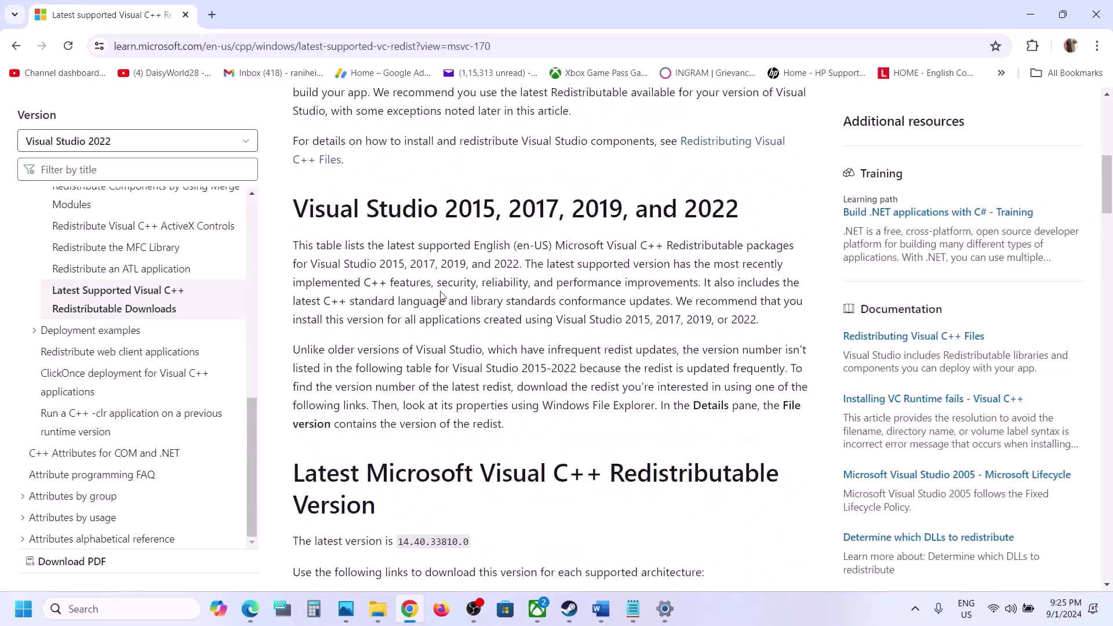
scroll(443, 296, "down", 6)
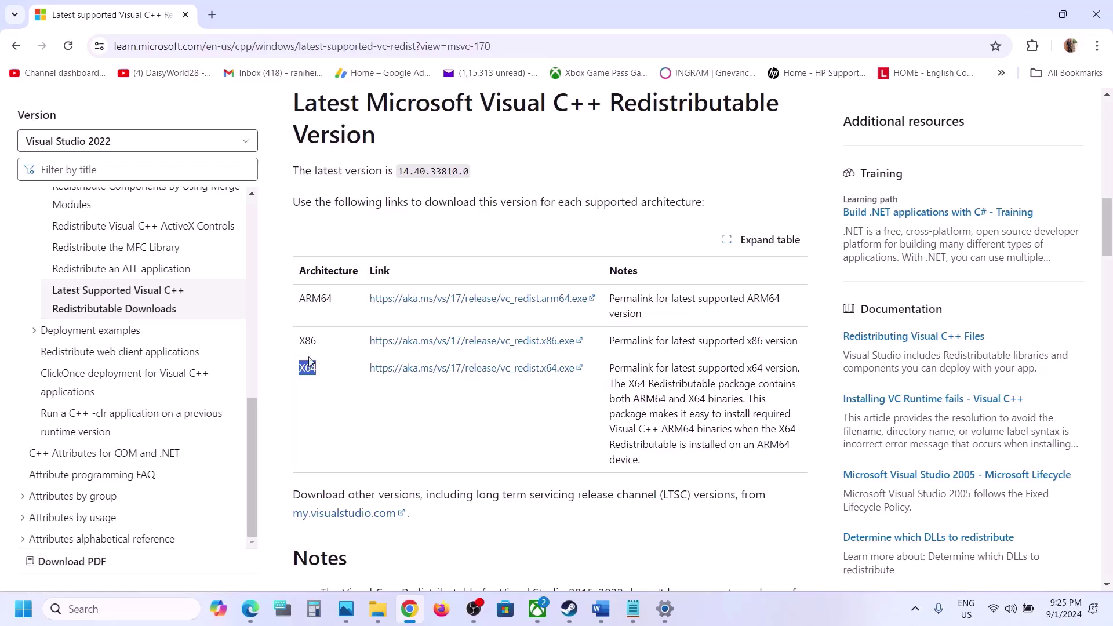
left_click_drag(383, 346, 472, 347)
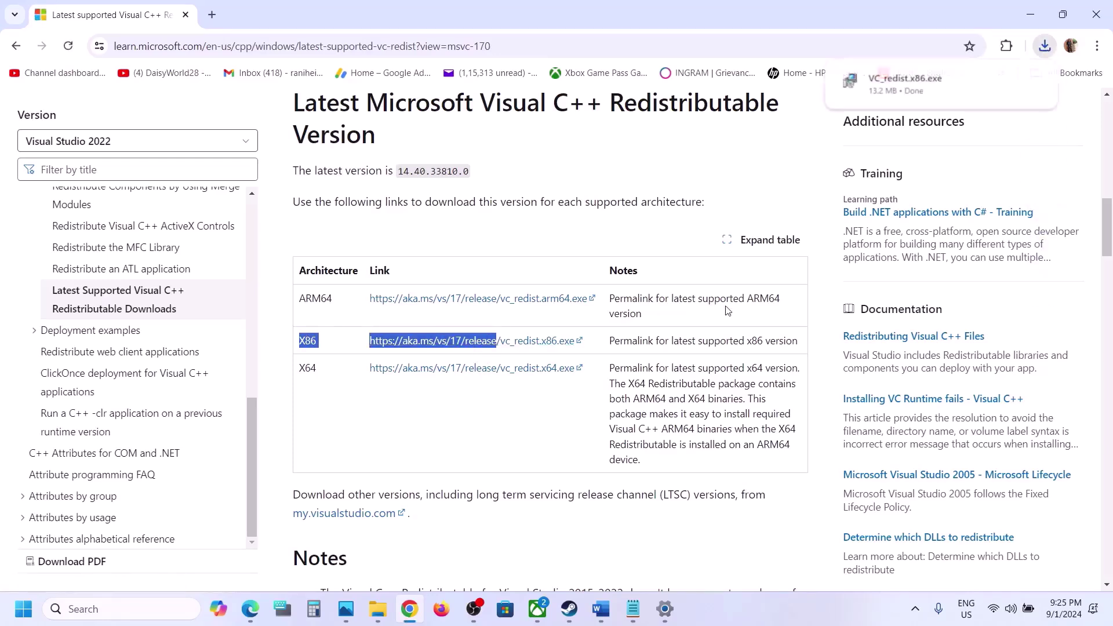
left_click(962, 85)
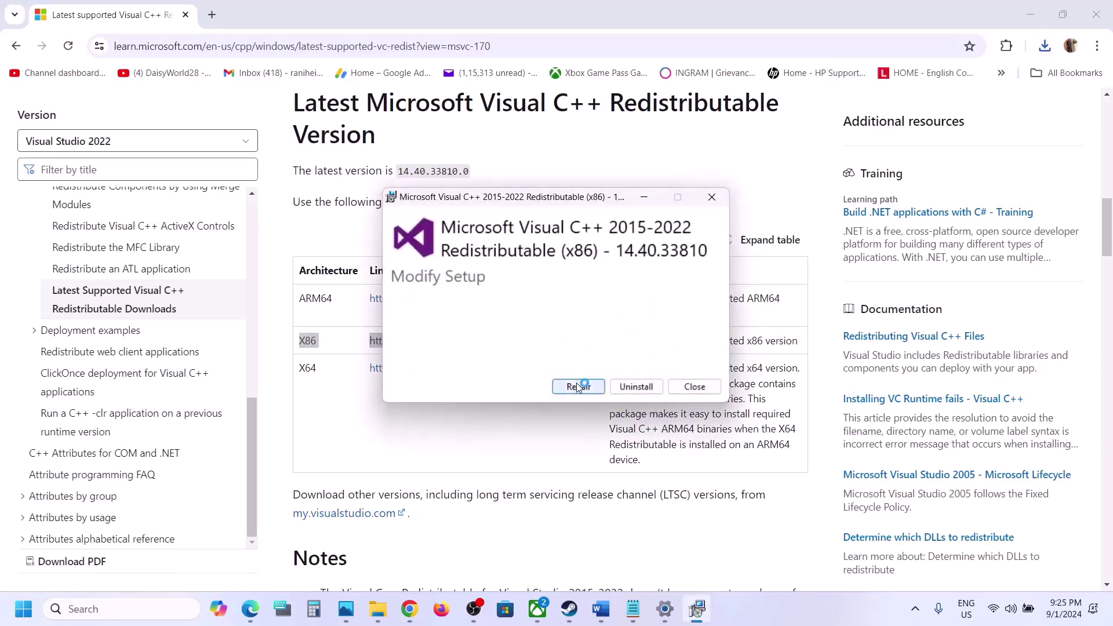
left_click(584, 385)
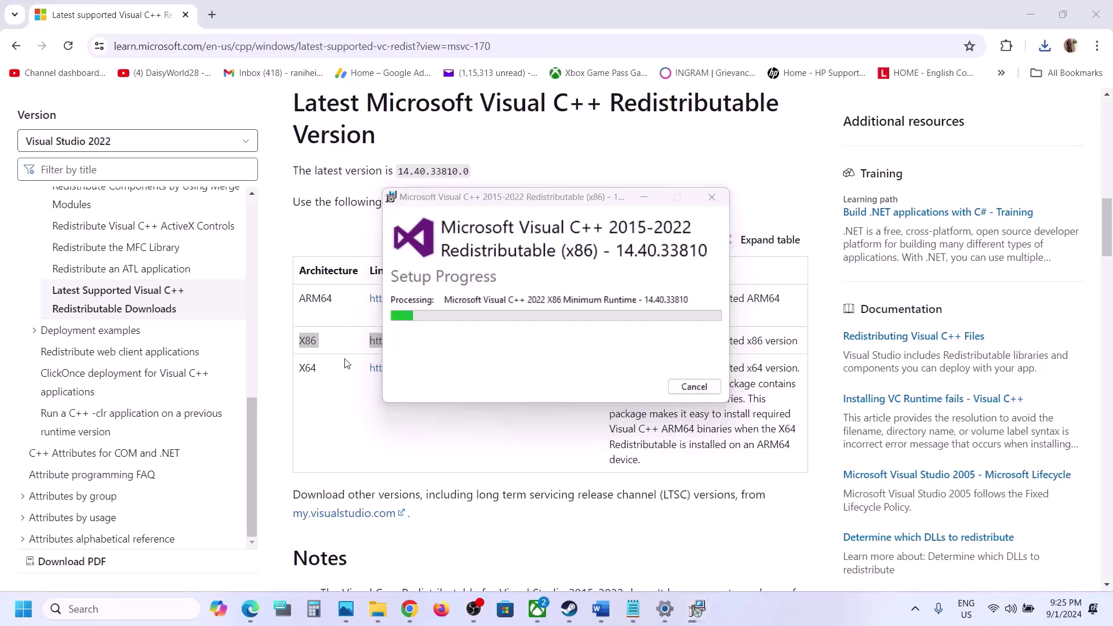
Download the latest X64 Visual C++ Redistributable, start its repair, and place the x86 and x64 setup windows side by side
left_click(307, 370)
double_click(308, 370)
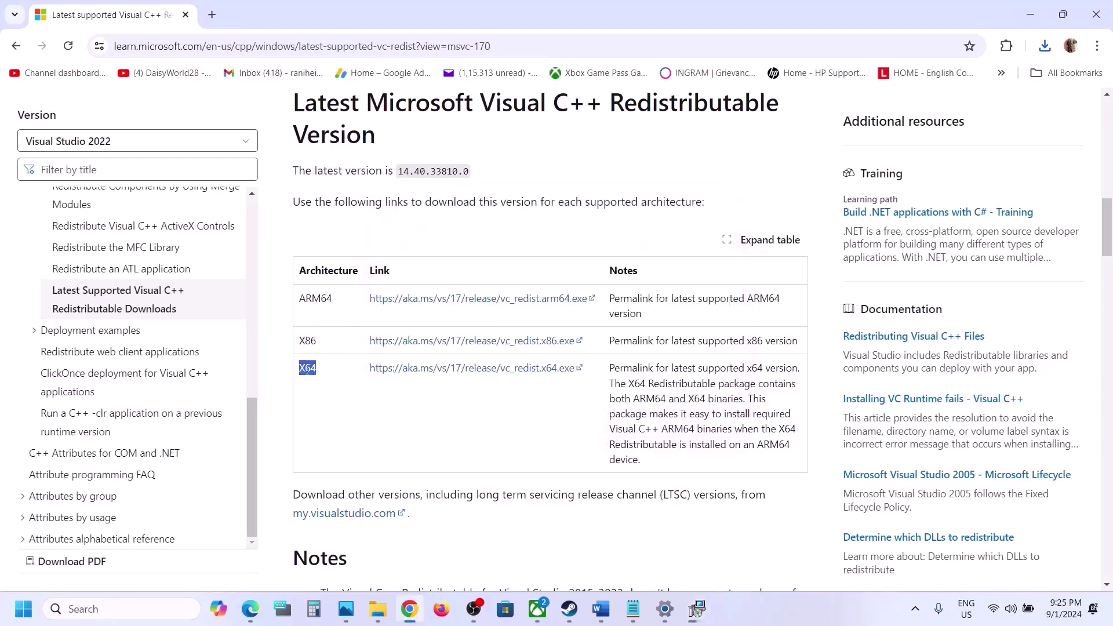
left_click(452, 369)
left_click(1045, 46)
left_click(904, 110)
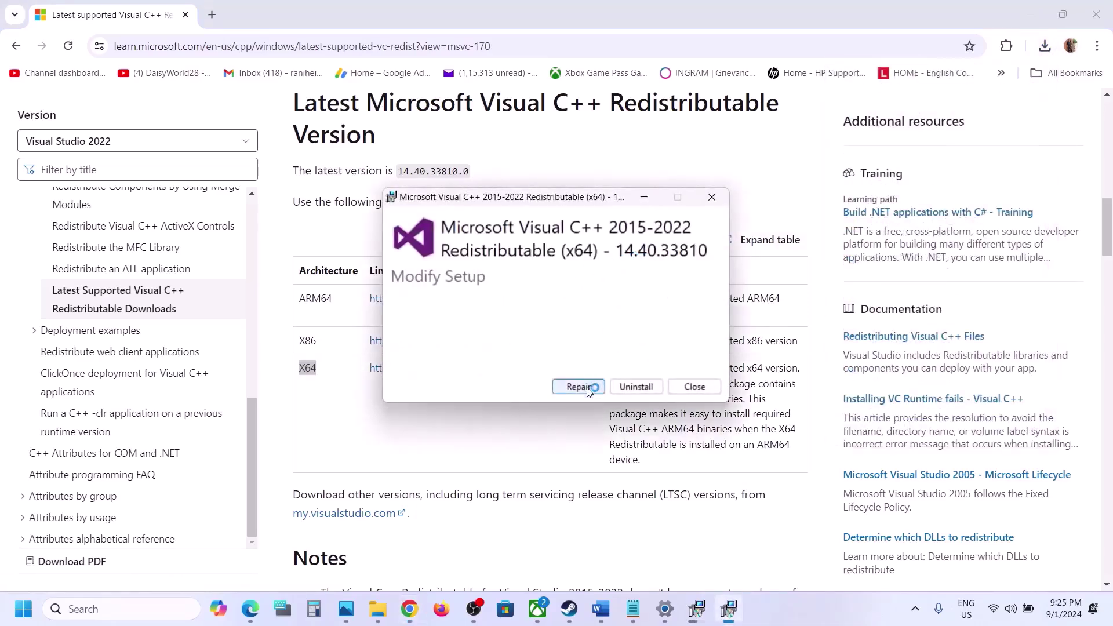
left_click(586, 390)
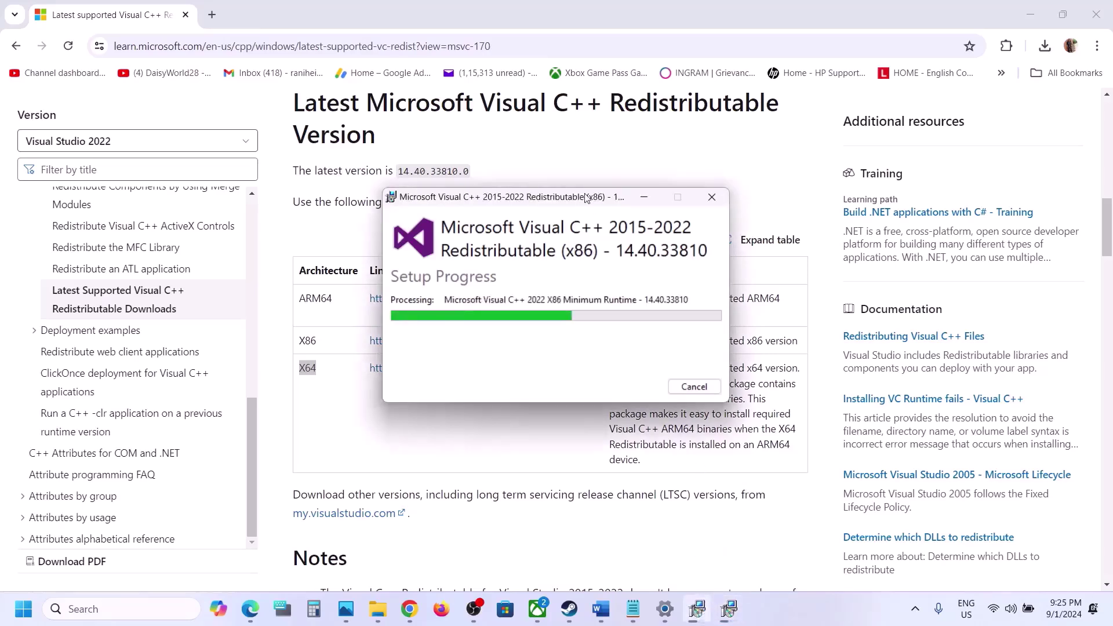
left_click_drag(586, 197, 303, 270)
left_click_drag(528, 197, 630, 219)
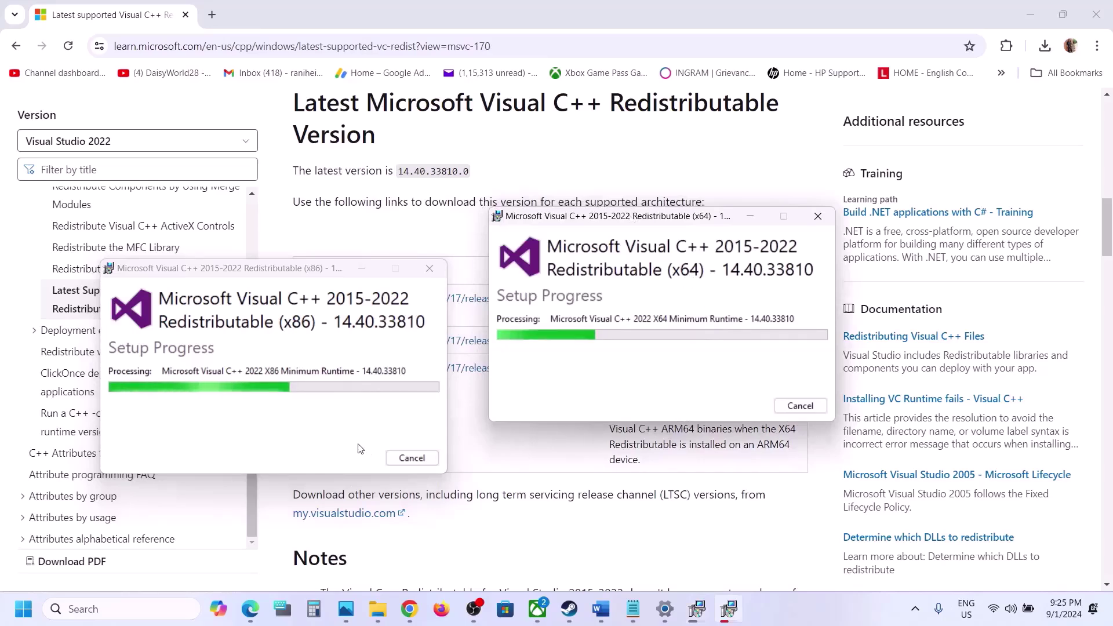
View the Windows power options that include Restart, and switch to the Steam library
left_click(409, 495)
left_click(24, 610)
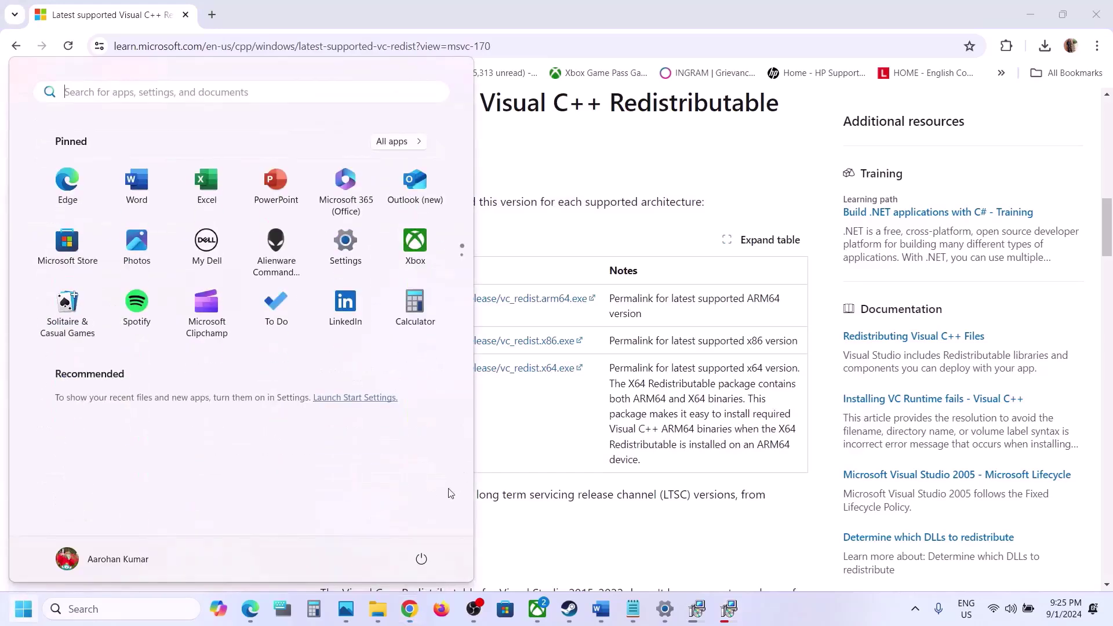
left_click(422, 559)
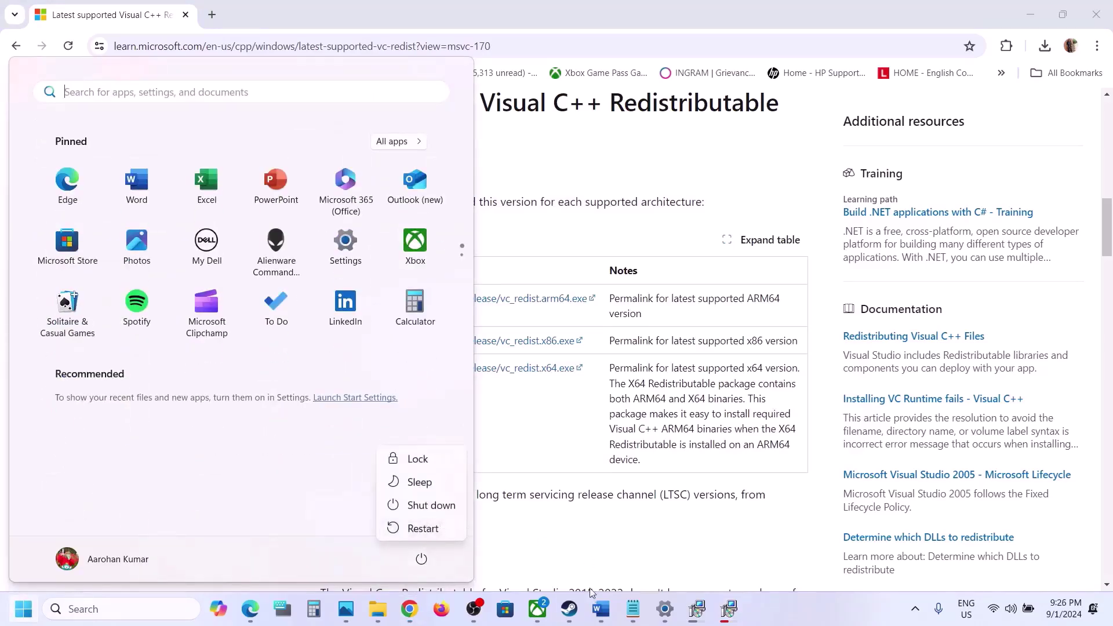
key("Escape")
mouse_move(569, 607)
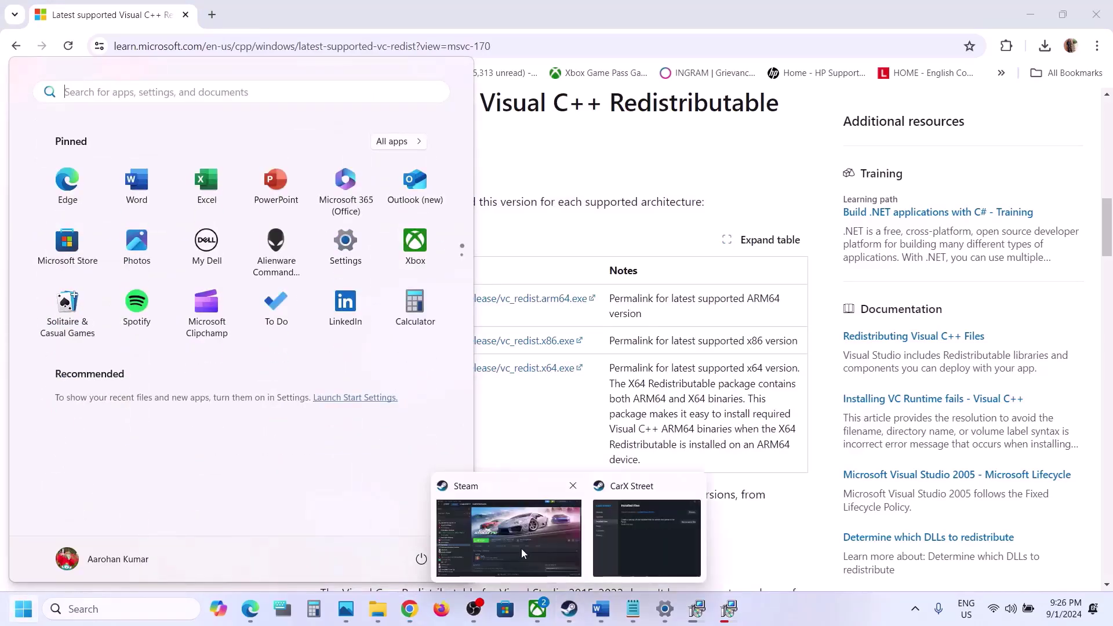
left_click(520, 548)
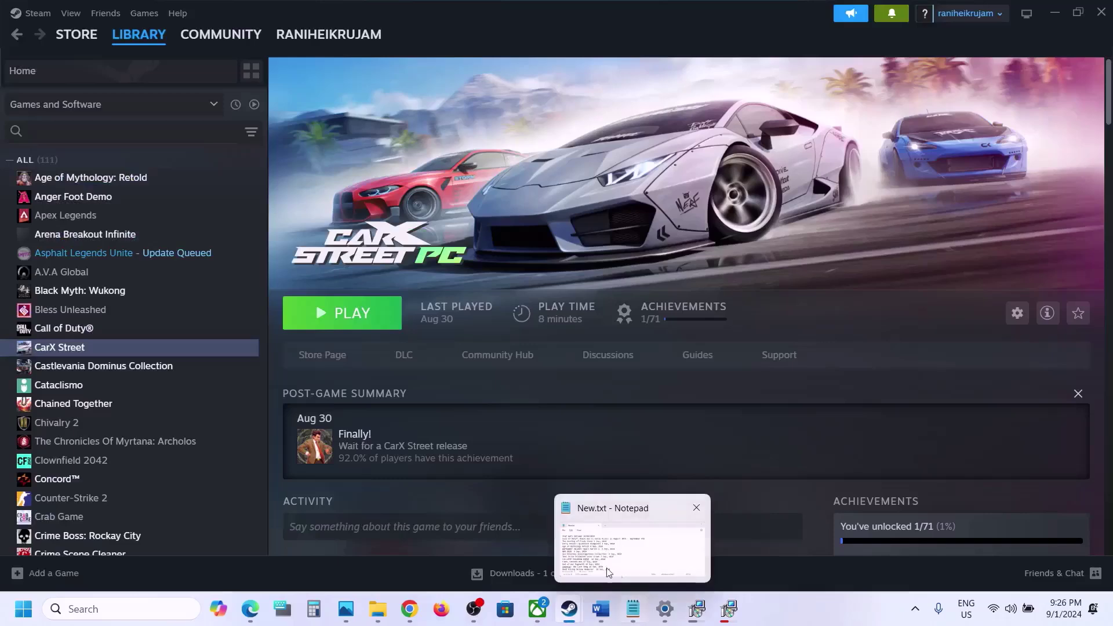
Switch to the Word document and highlight "Update Windows" in step 8
left_click(600, 608)
scroll(381, 461, "down", 5)
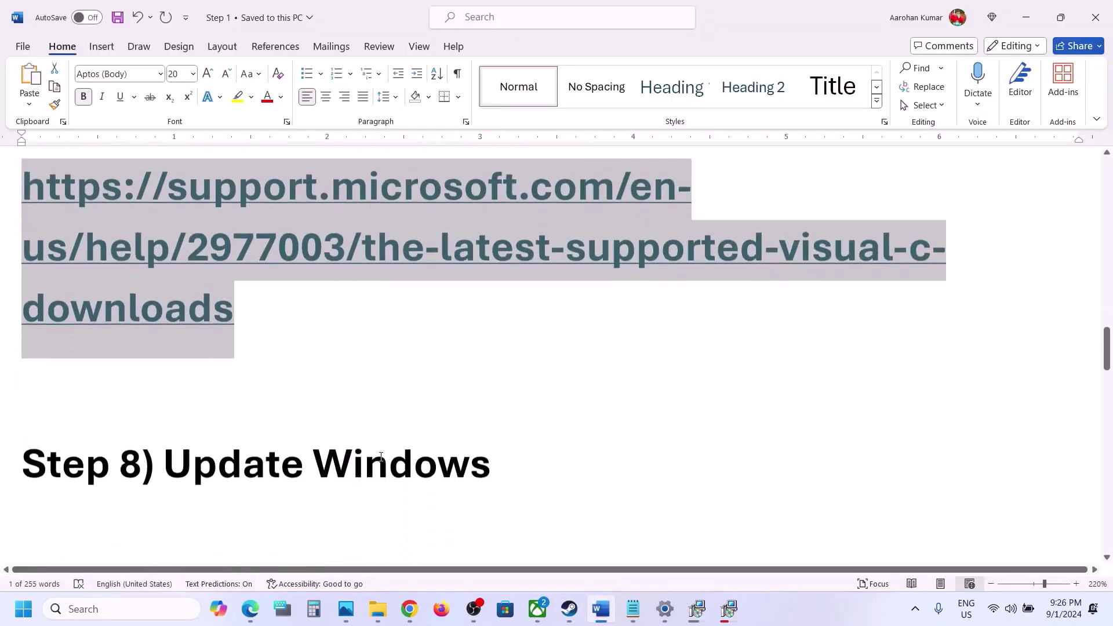
left_click_drag(223, 417, 500, 412)
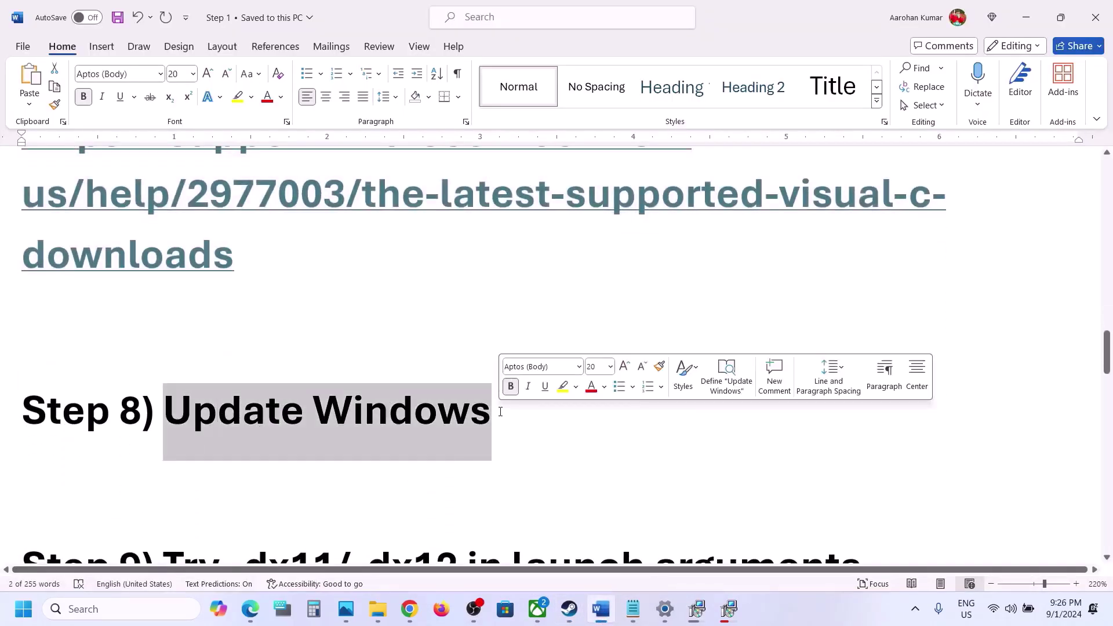
Switch to Settings and check for updates in Windows Update
key("alt+Tab")
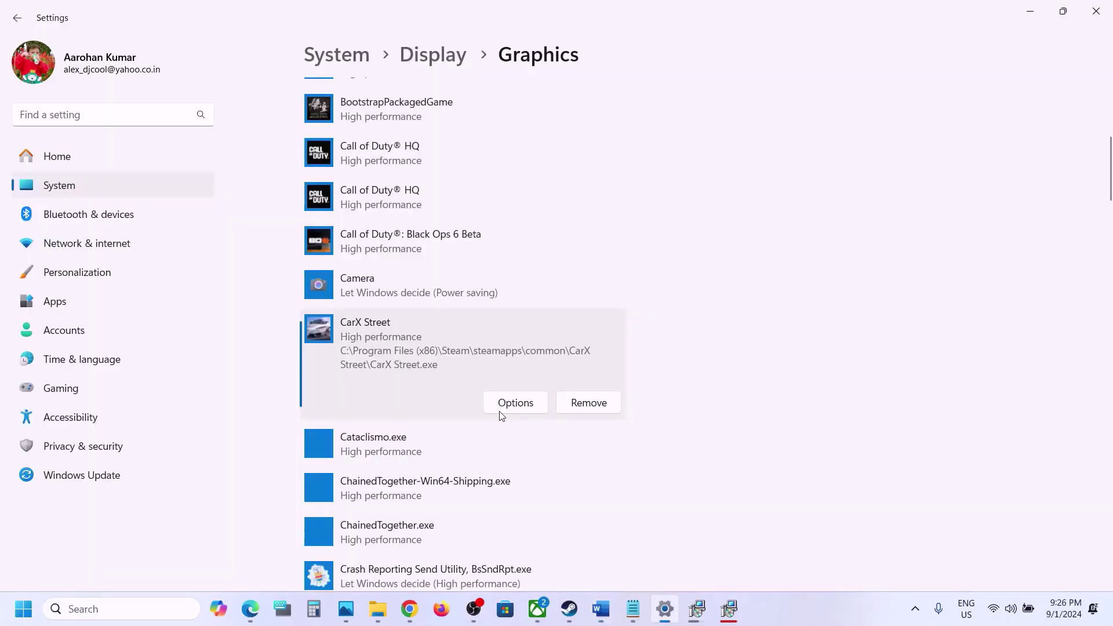
left_click(117, 484)
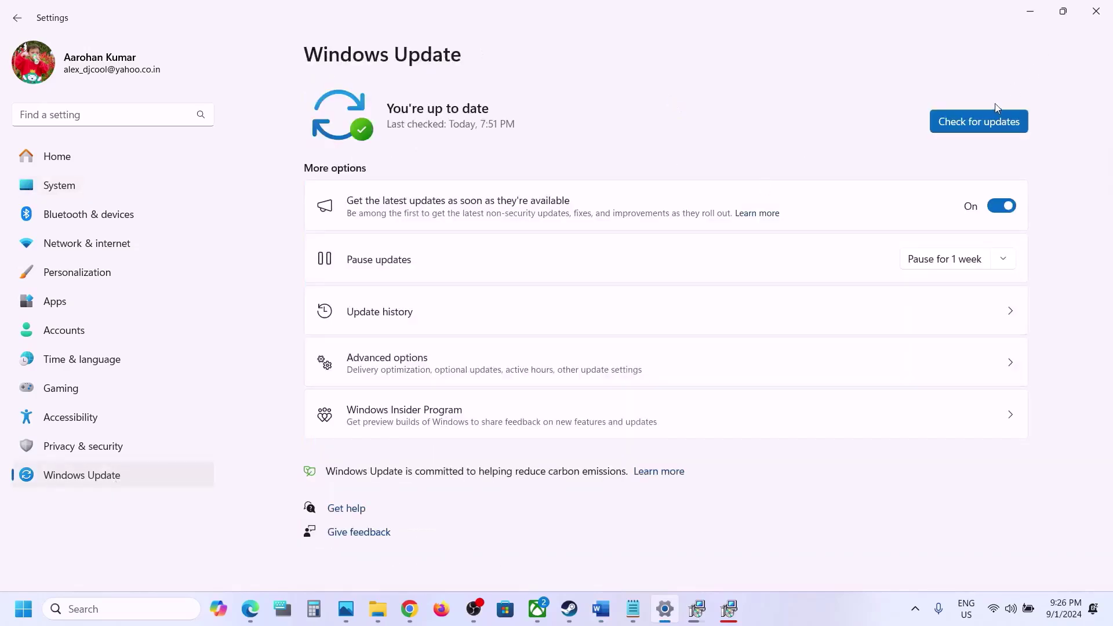
left_click(993, 114)
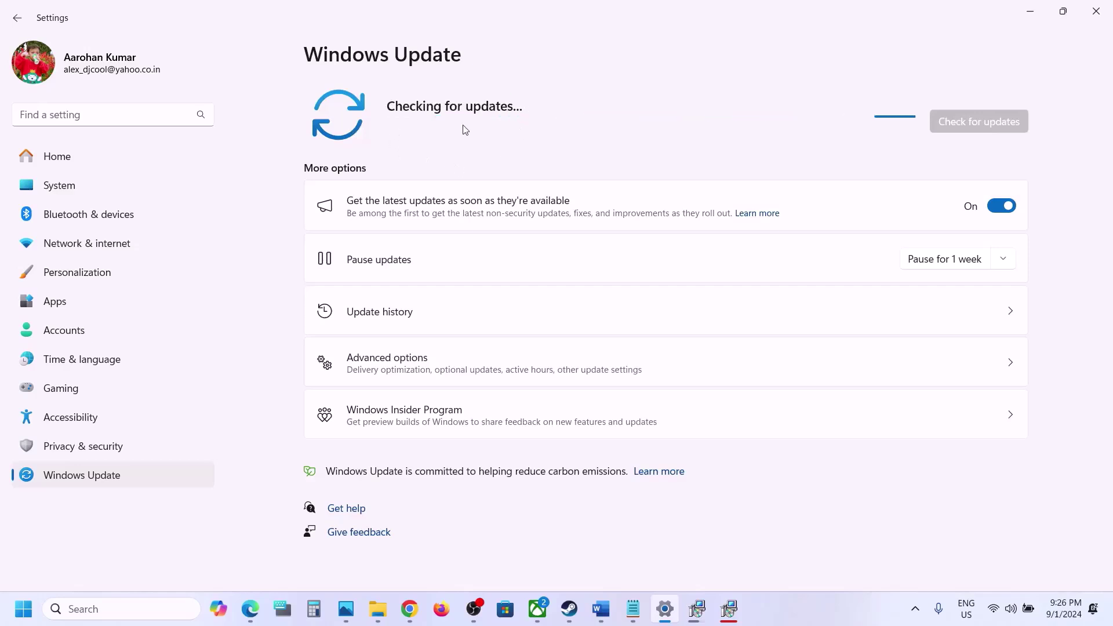
Show the power options for restarting Windows after the update check, and return to Steam
key("super")
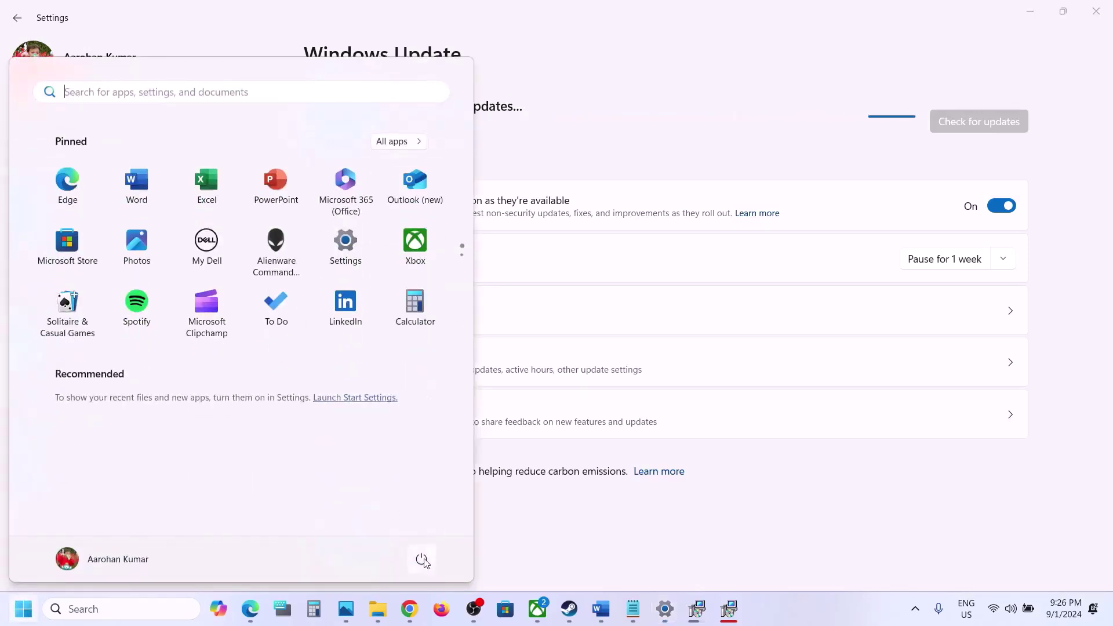
left_click(424, 562)
left_click(559, 534)
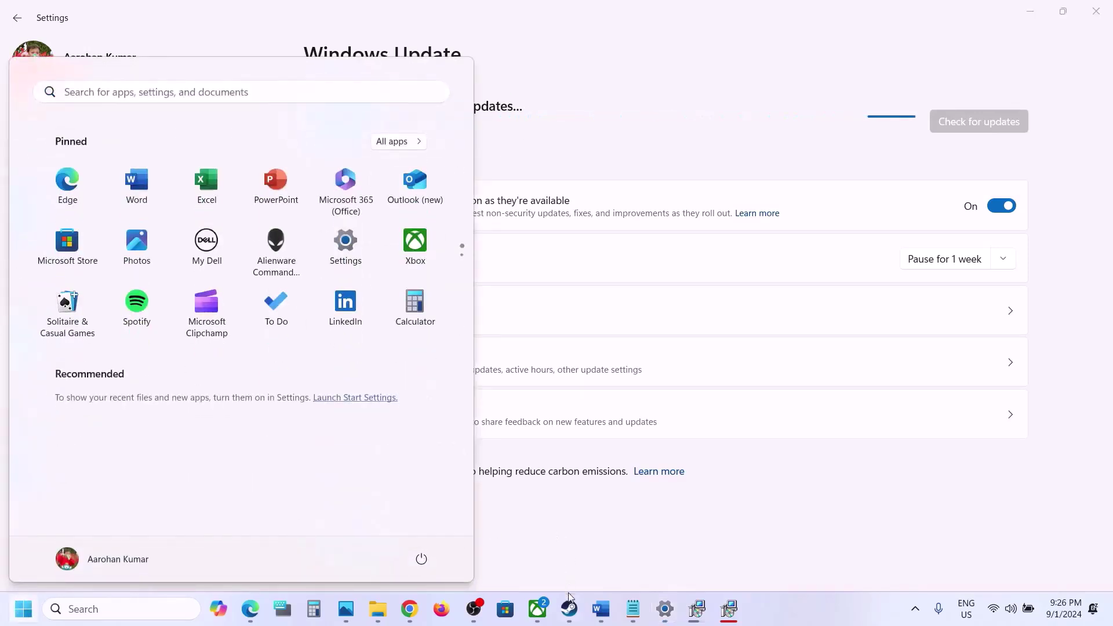
mouse_move(565, 608)
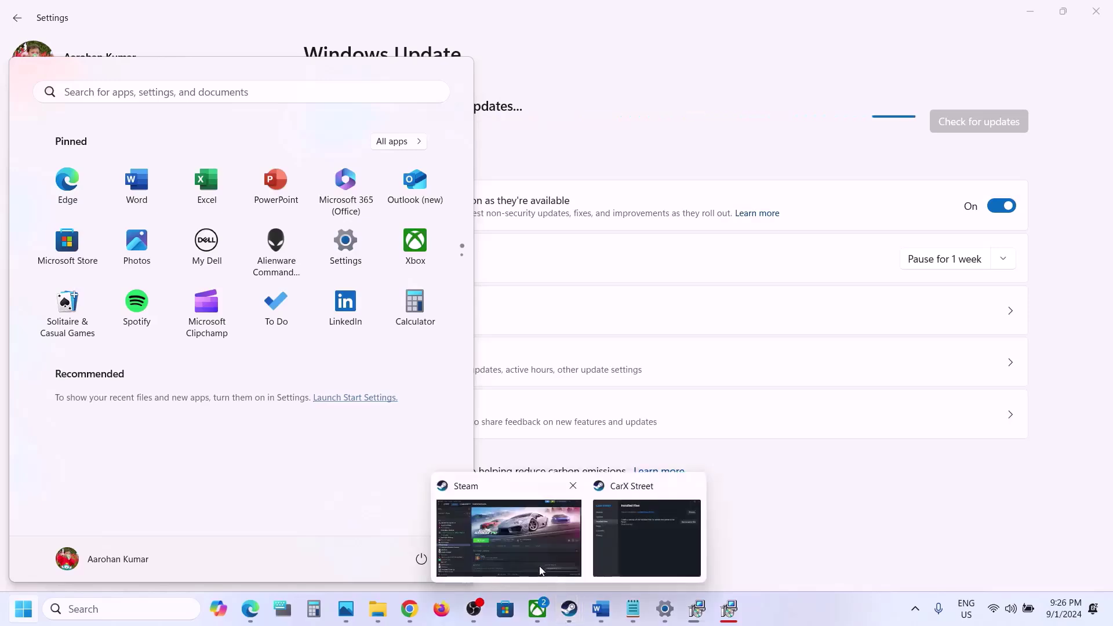
left_click(541, 571)
Switch to the Word document and highlight "dx11/-dx12 in launch arguments" in step 9
left_click(601, 608)
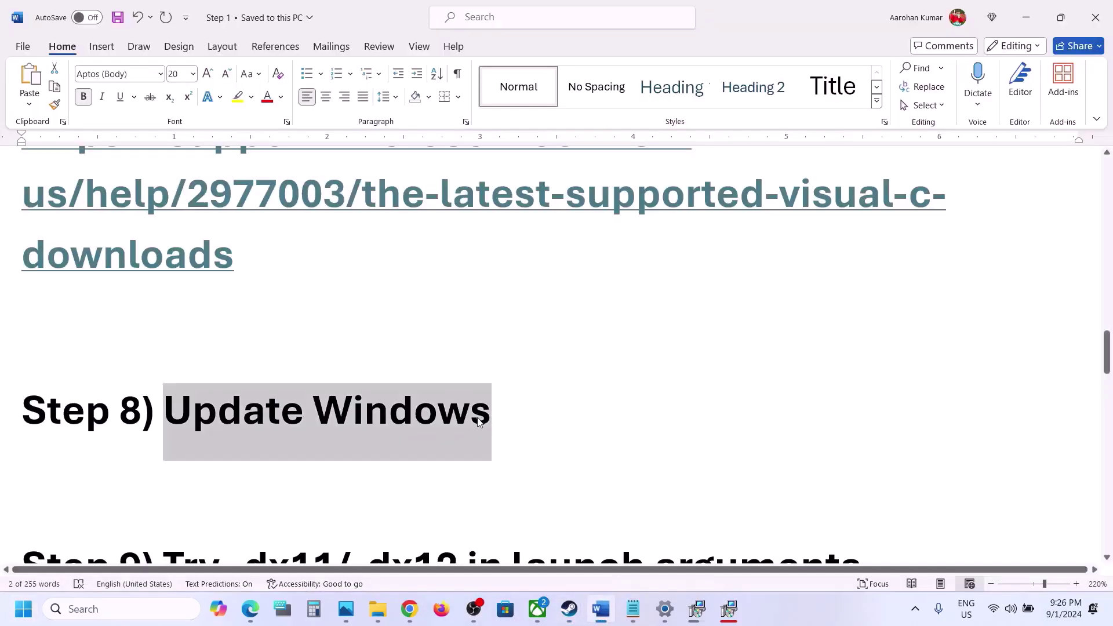
scroll(479, 423, "down", 3)
left_click_drag(294, 365, 862, 347)
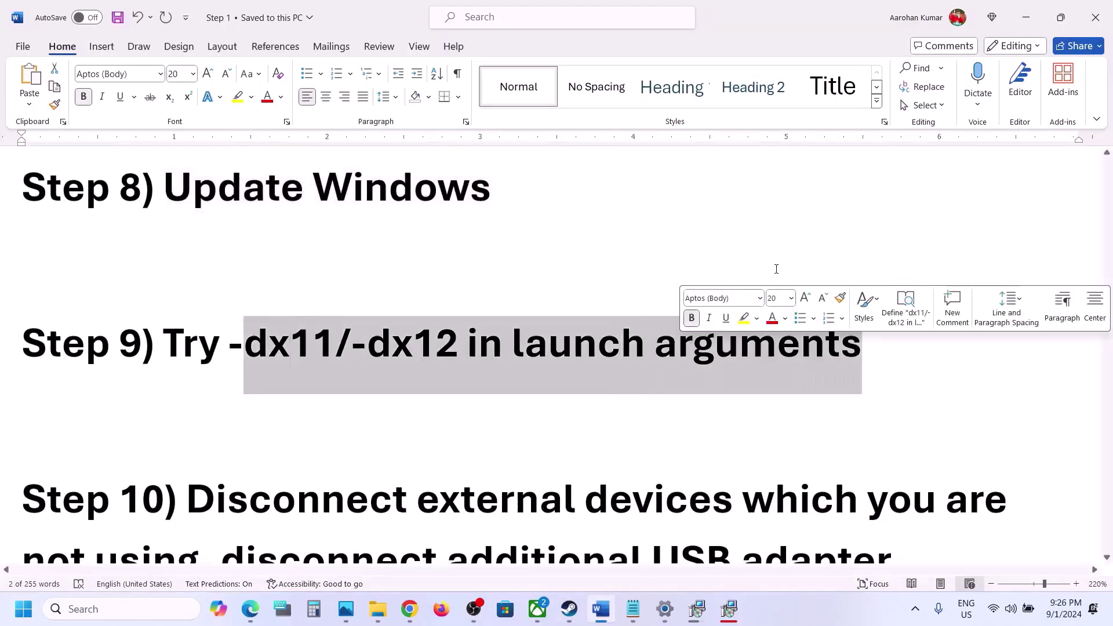
Return to Steam and set the CarX Street launch option to -dx11 in its general properties
left_click(1024, 21)
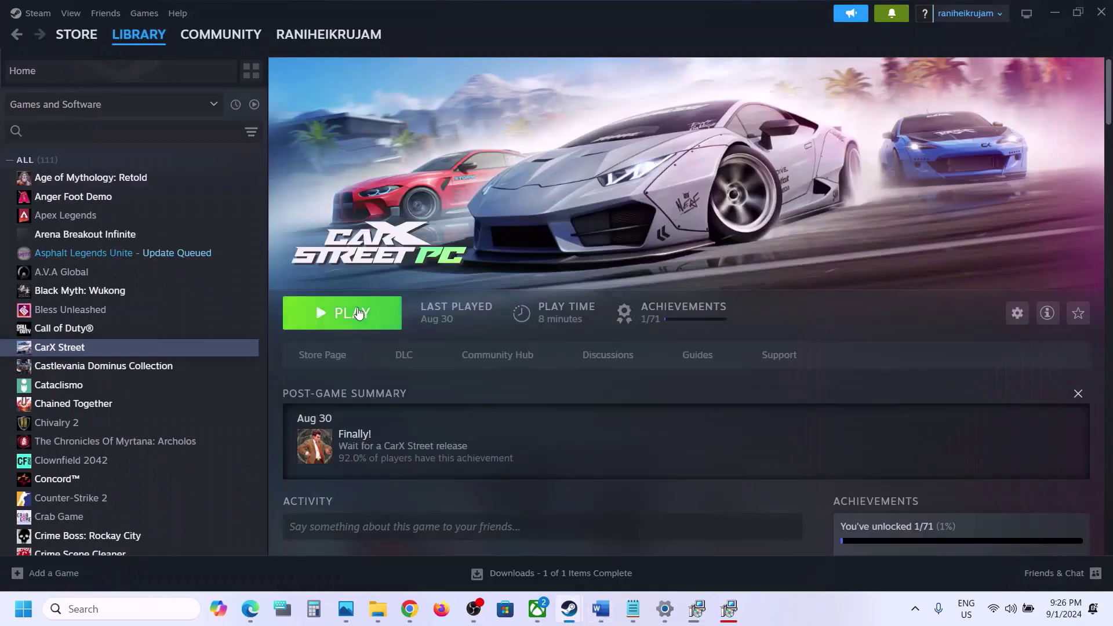
right_click(134, 347)
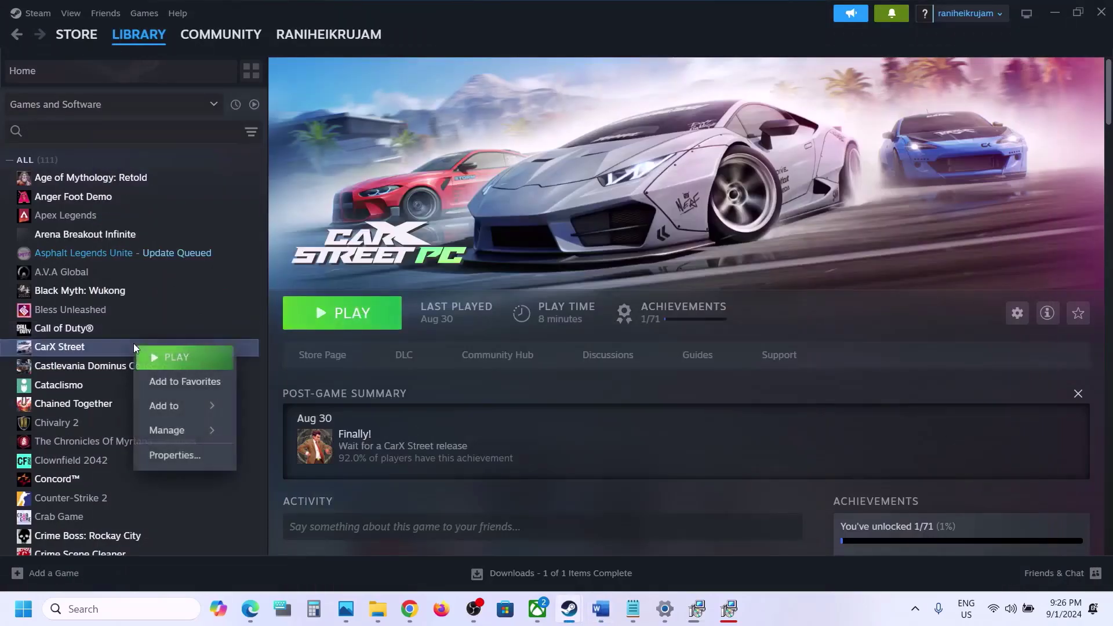
left_click(185, 454)
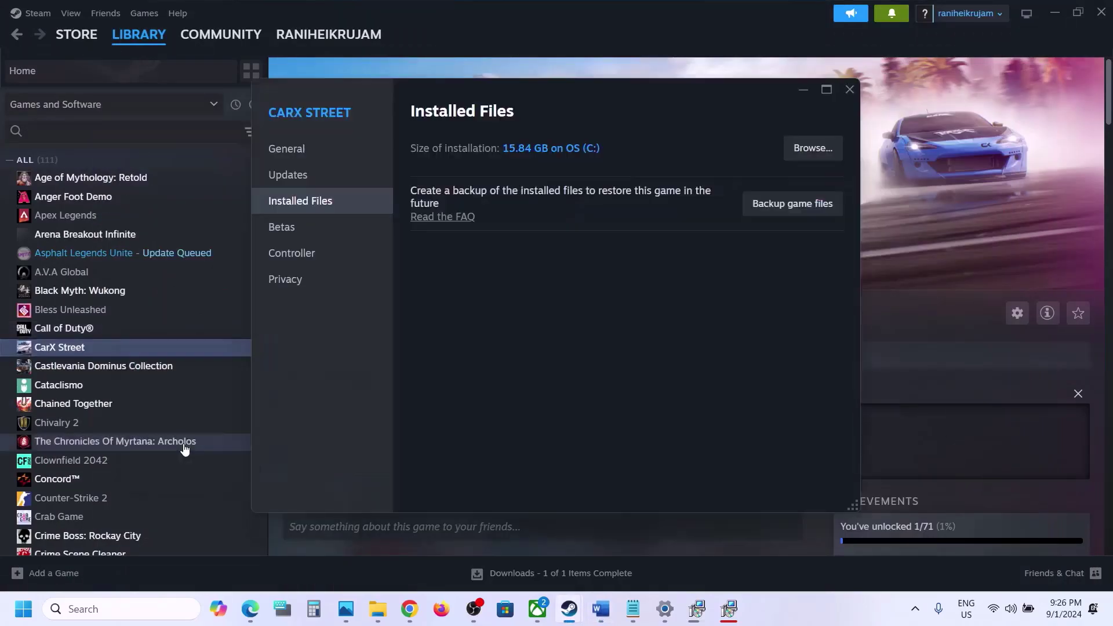
left_click(316, 161)
left_click(437, 324)
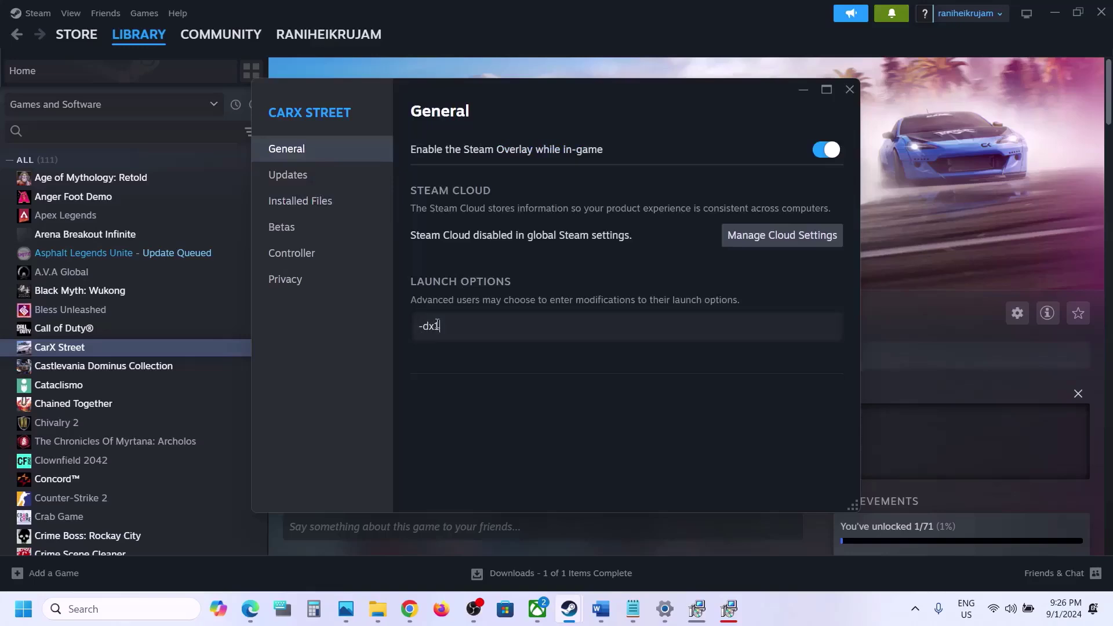
left_click(850, 89)
Try -dx12 as the CarX Street launch option, and clear the launch options again
right_click(154, 348)
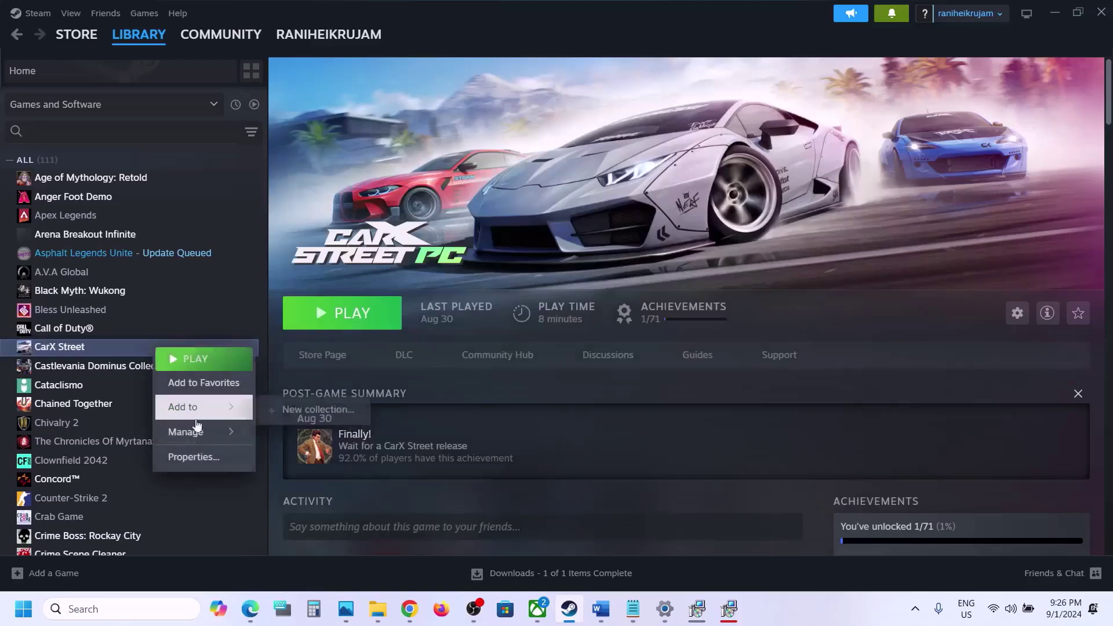
left_click(183, 454)
key("ctrl+a")
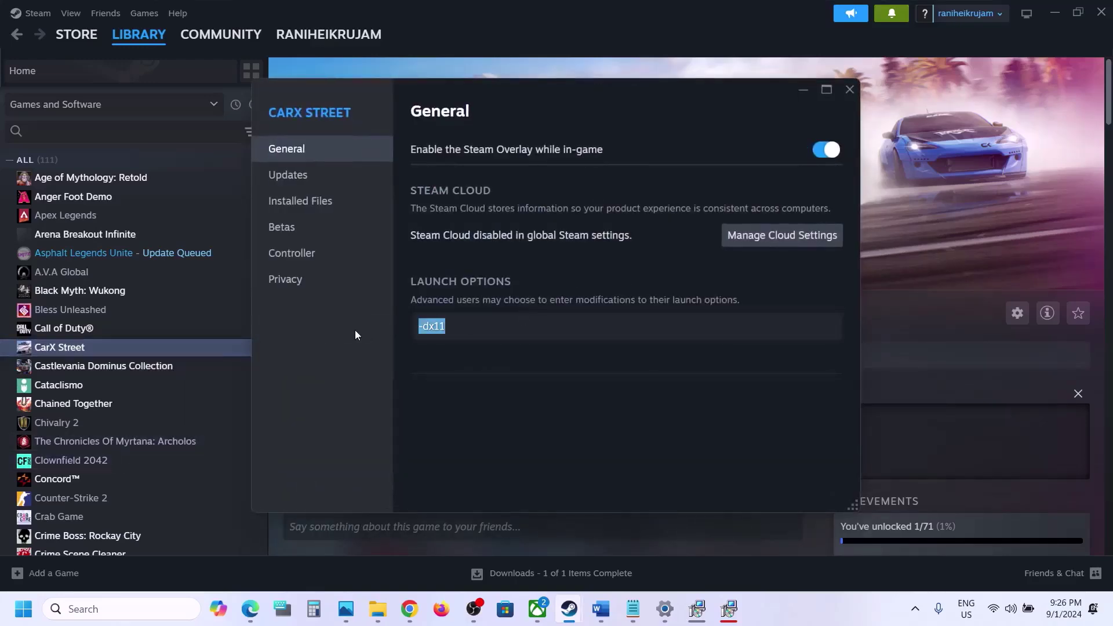
type("-dx112")
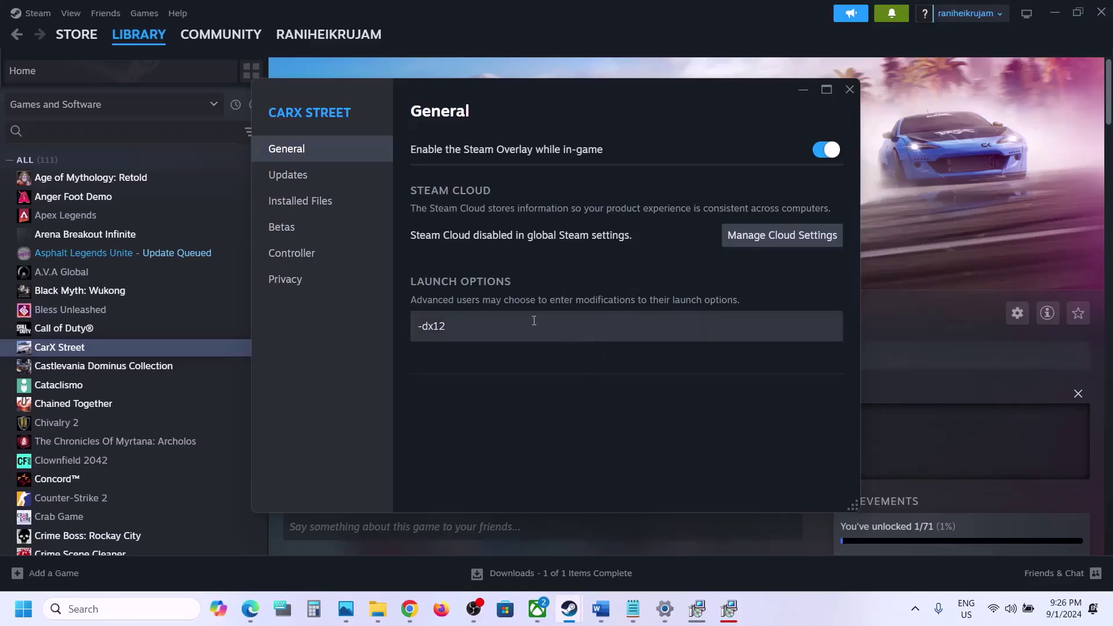
key("ctrl+a")
key("BackSpace")
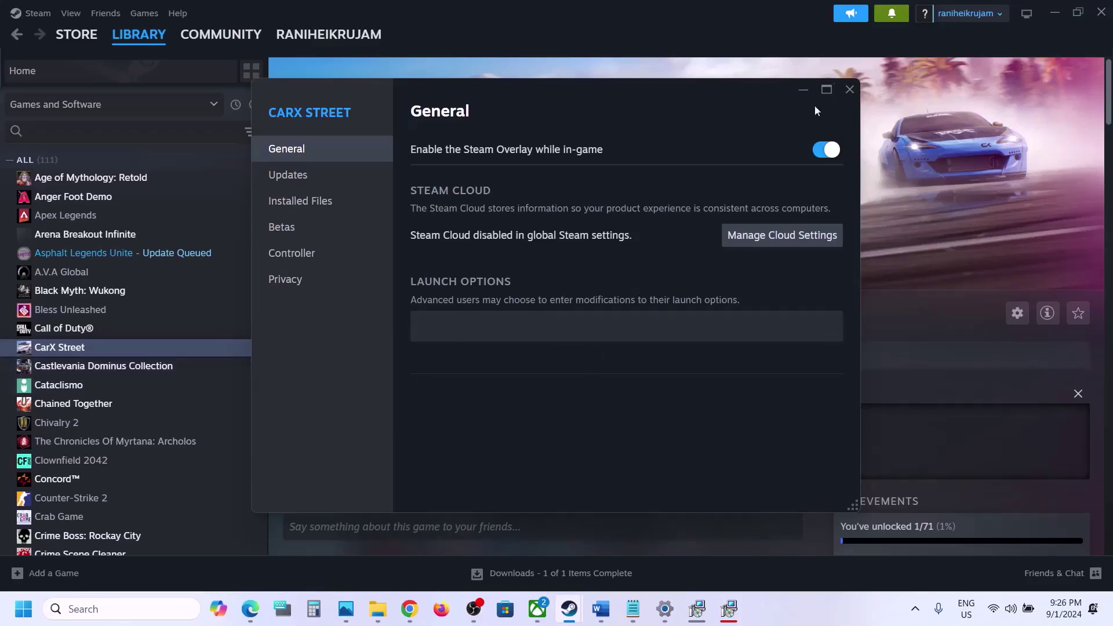
left_click(850, 89)
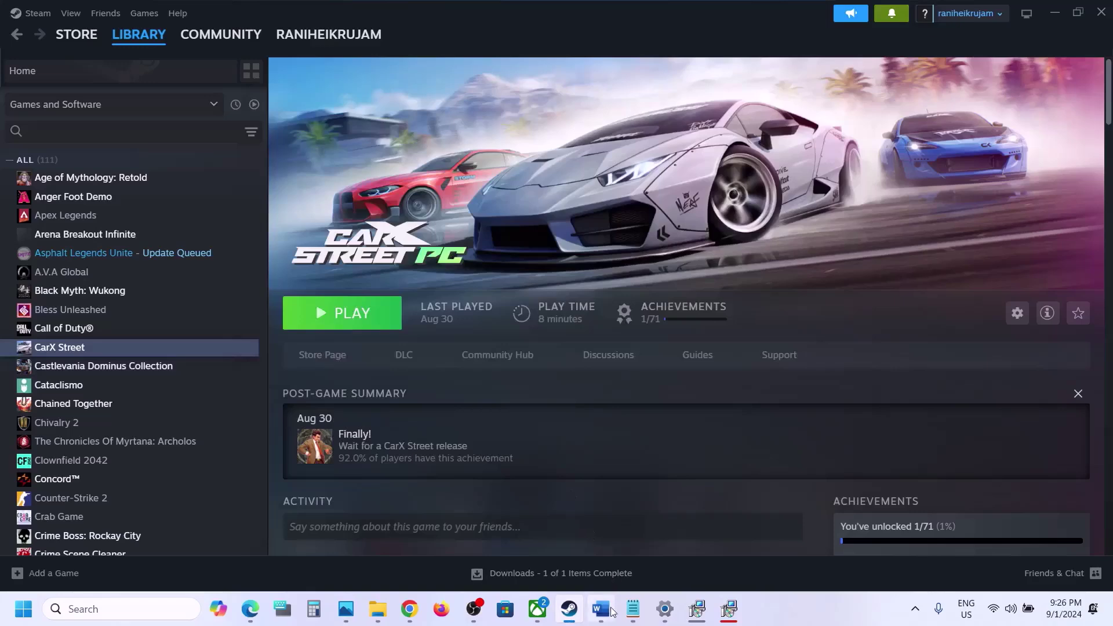
Switch to the Word document and highlight "disconnect additional joystick/controllers connected" and "Disable overlay" in step 10
left_click(610, 610)
scroll(211, 308, "down", 4)
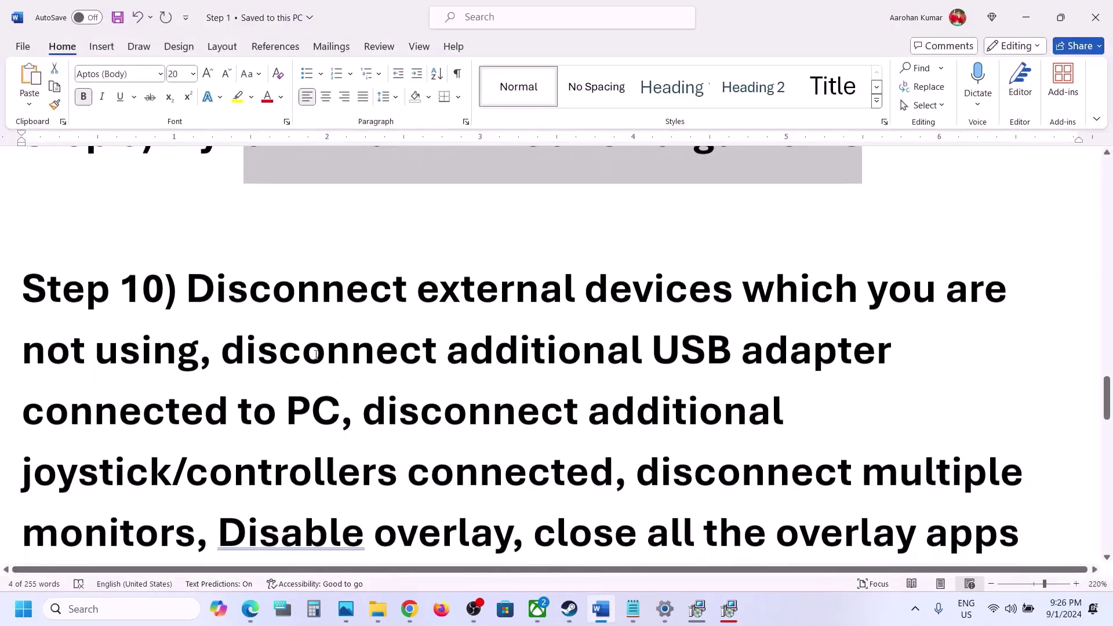
left_click_drag(213, 301, 613, 464)
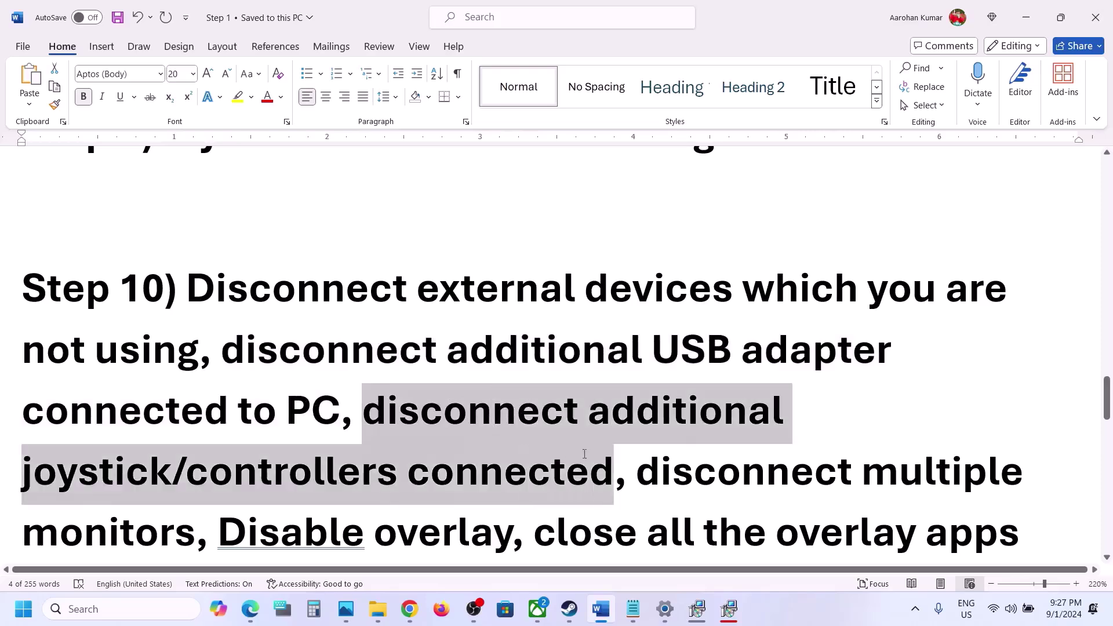
scroll(638, 376, "down", 3)
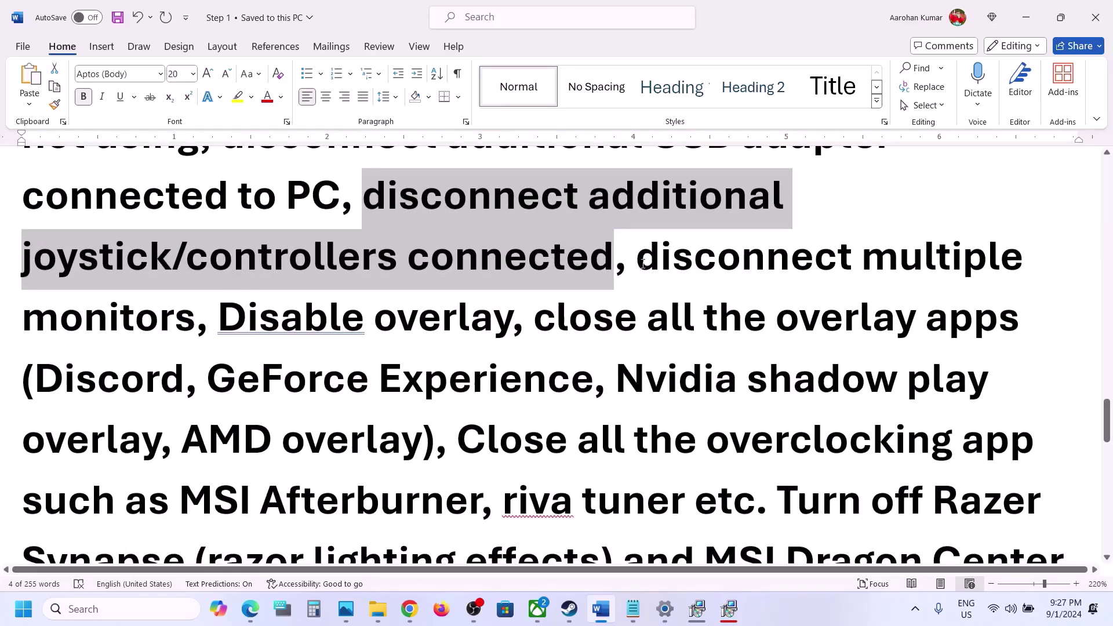
left_click_drag(641, 264, 512, 321)
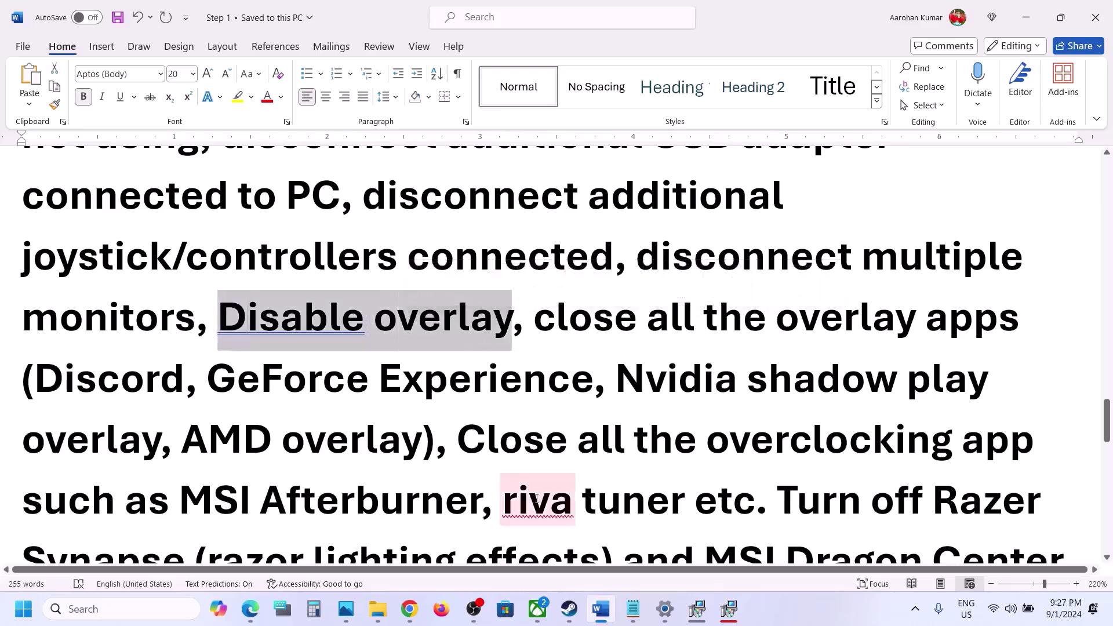
Turn off the Steam Overlay for CarX Street in its Steam properties, and return to the Word document
mouse_move(569, 609)
left_click(537, 545)
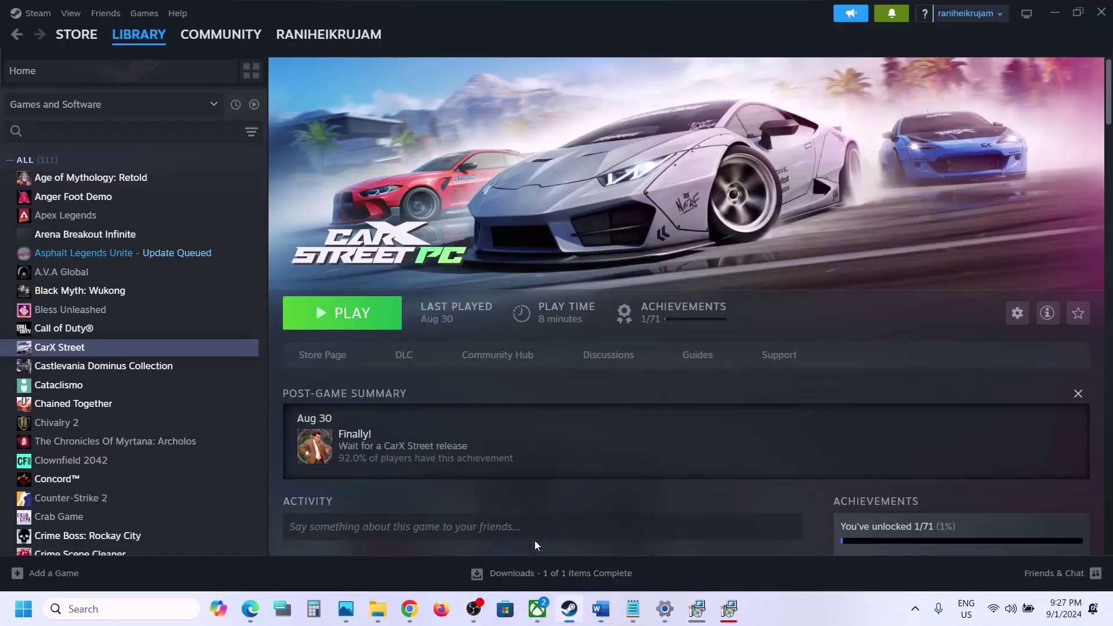
right_click(161, 353)
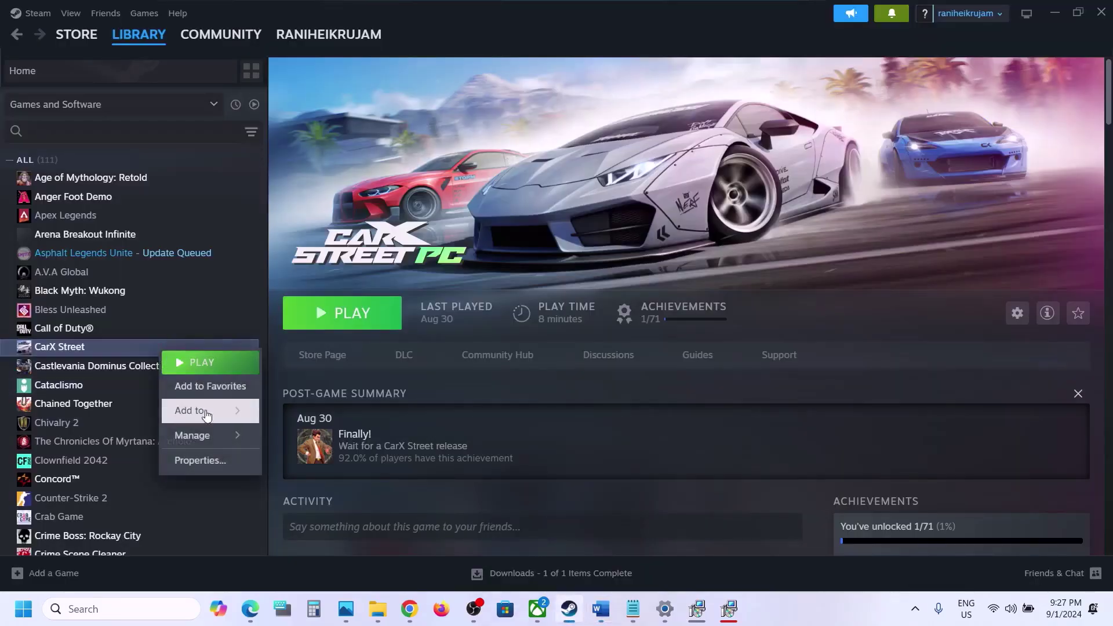
left_click(199, 460)
left_click(826, 150)
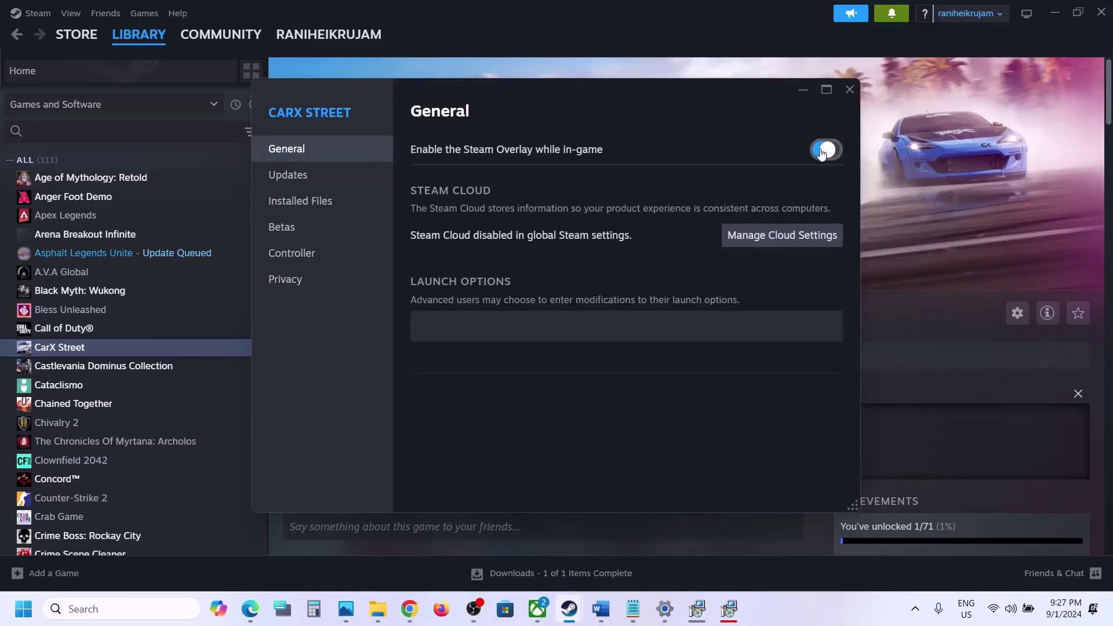
left_click(850, 90)
left_click(601, 609)
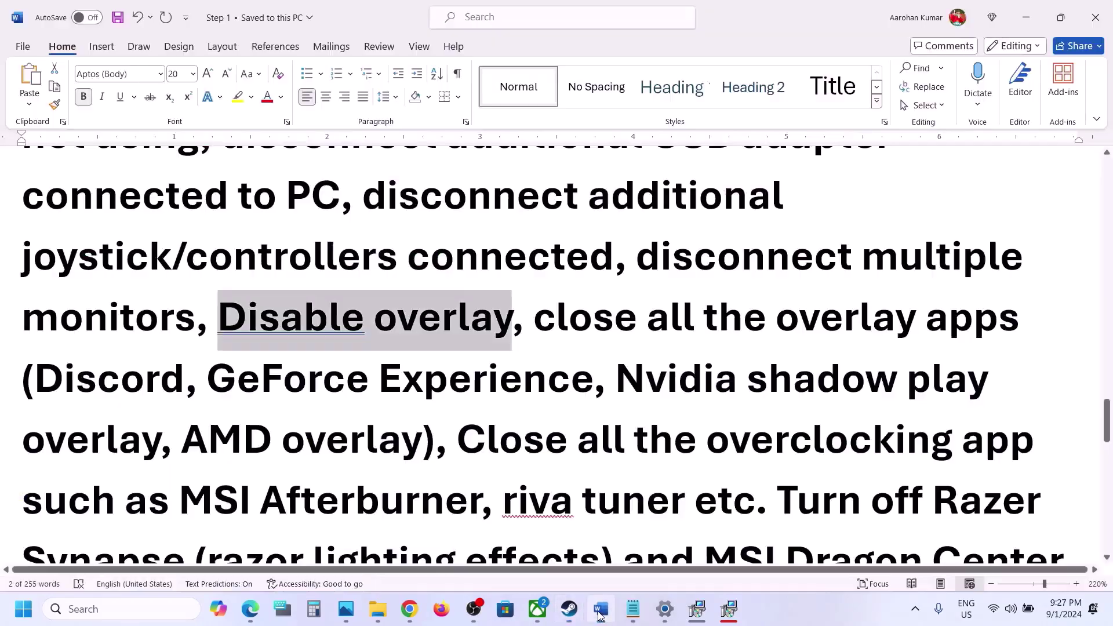
Highlight the advice to close all the overlay apps, from Discord and GeForce Experience through AMD overlay, in step 10
left_click_drag(538, 323, 896, 323)
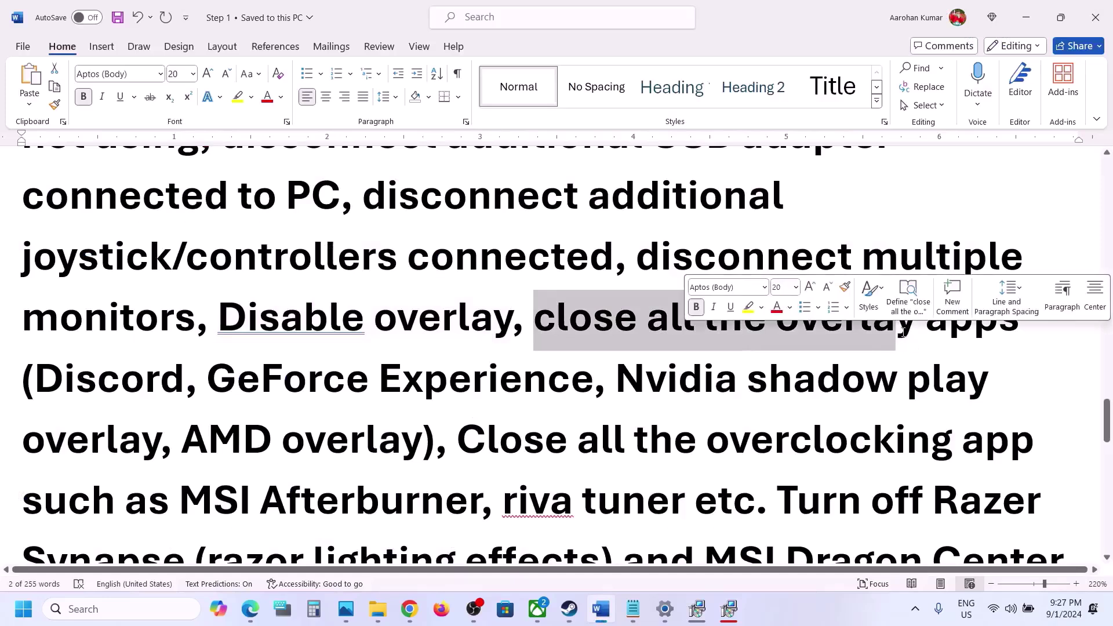
double_click(45, 370)
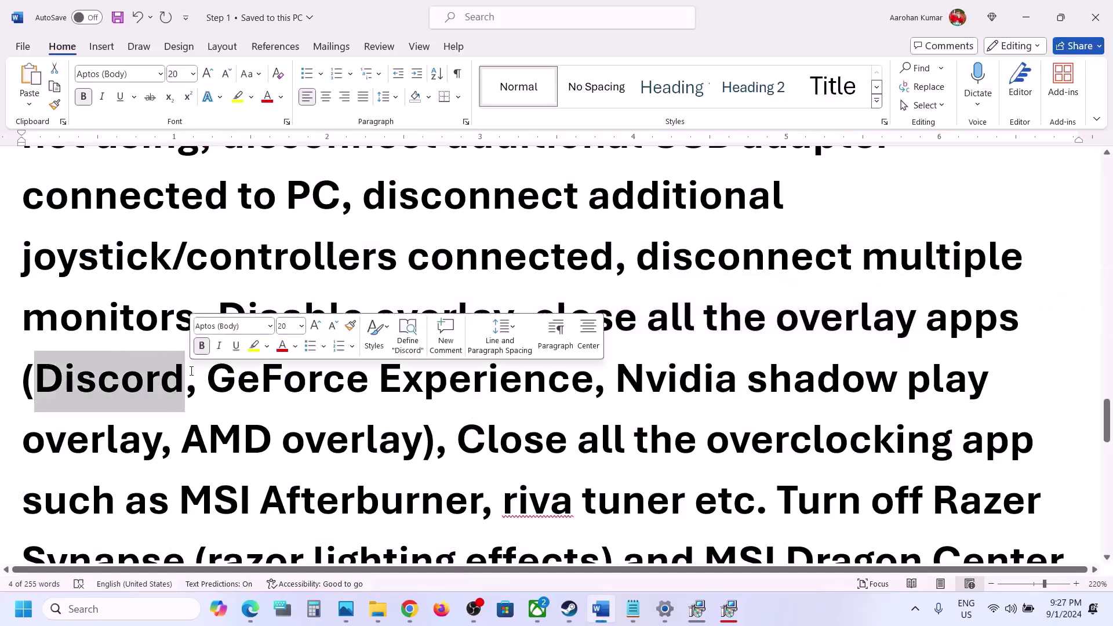
left_click_drag(209, 380, 423, 380)
left_click_drag(537, 362, 561, 361)
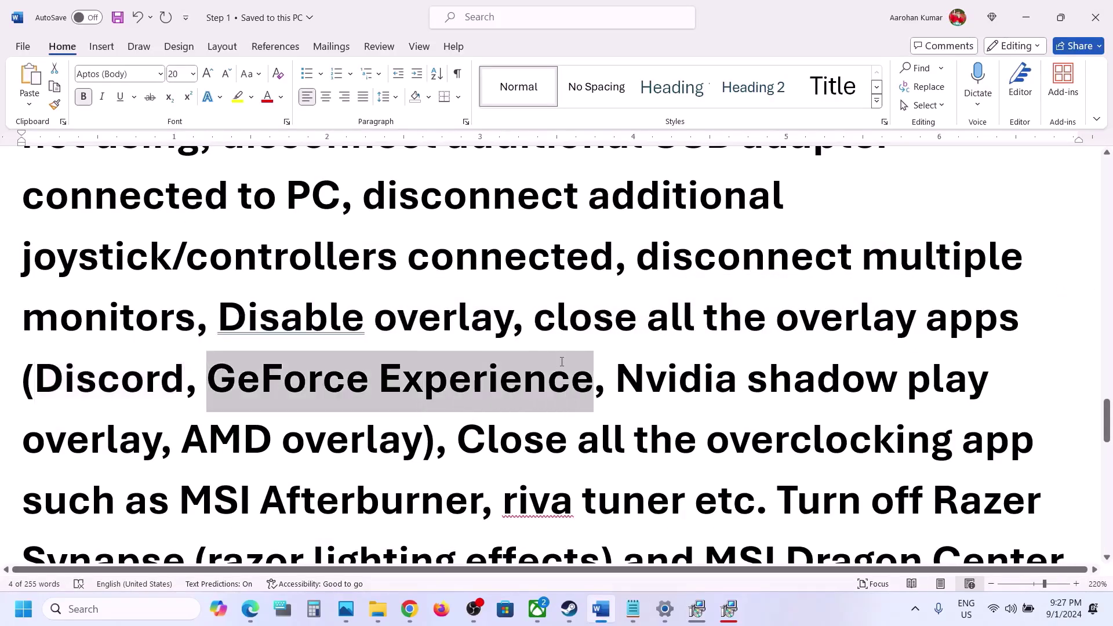
left_click(290, 318)
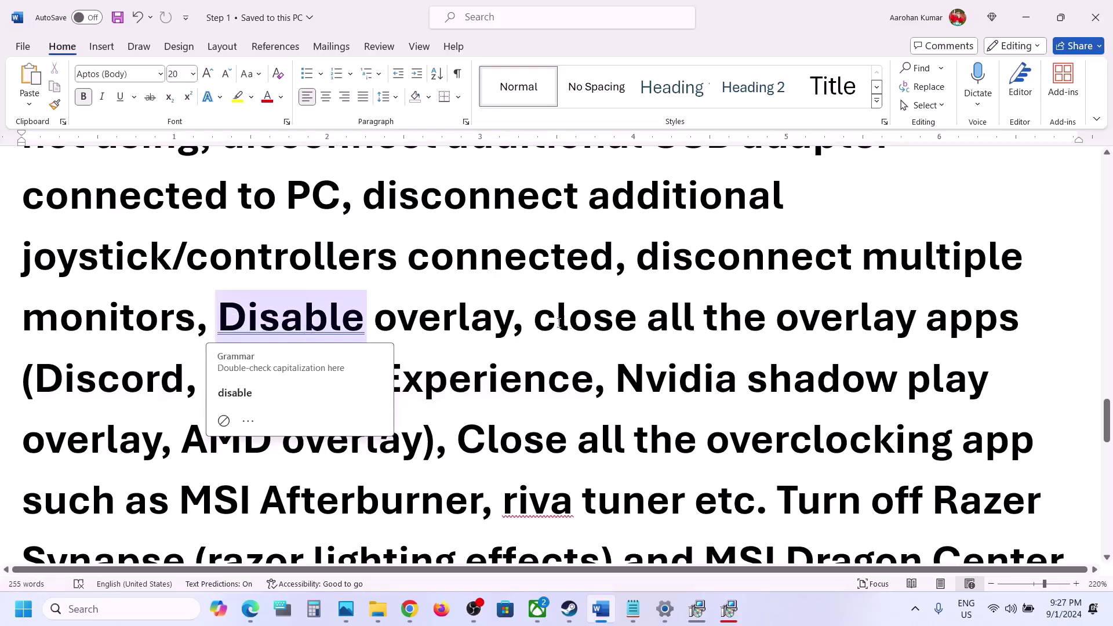
left_click_drag(559, 322, 441, 430)
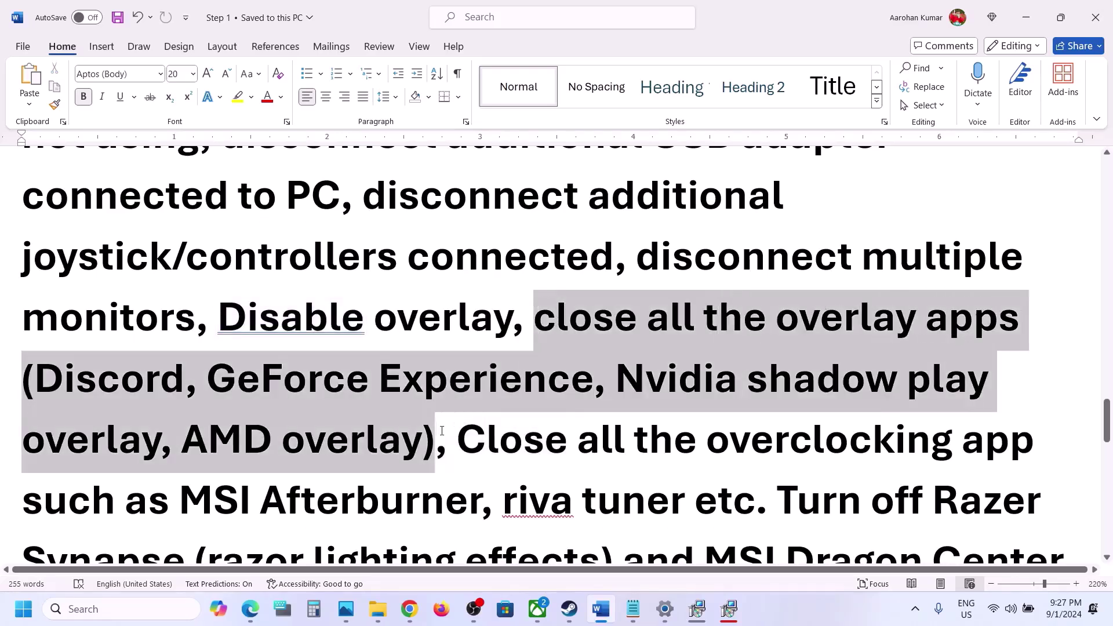
Highlight the advice in step 10 to close overclocking apps such as MSI Afterburner and riva tuner
scroll(442, 431, "down", 3)
left_click_drag(458, 288, 300, 361)
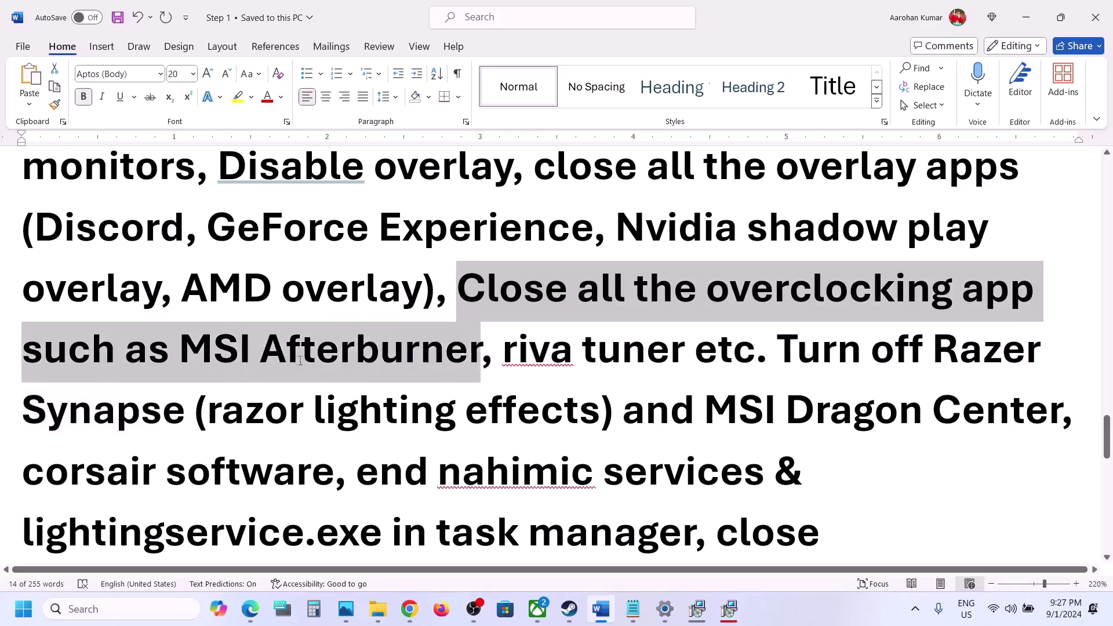
left_click_drag(485, 355, 694, 354)
left_click(646, 351)
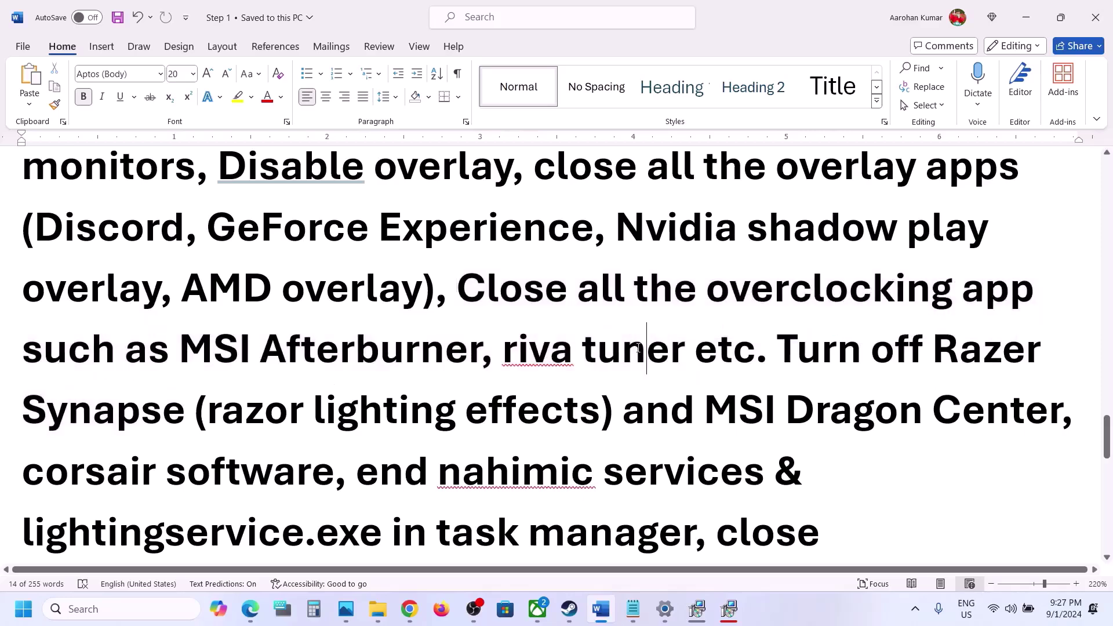
left_click_drag(804, 284, 985, 289)
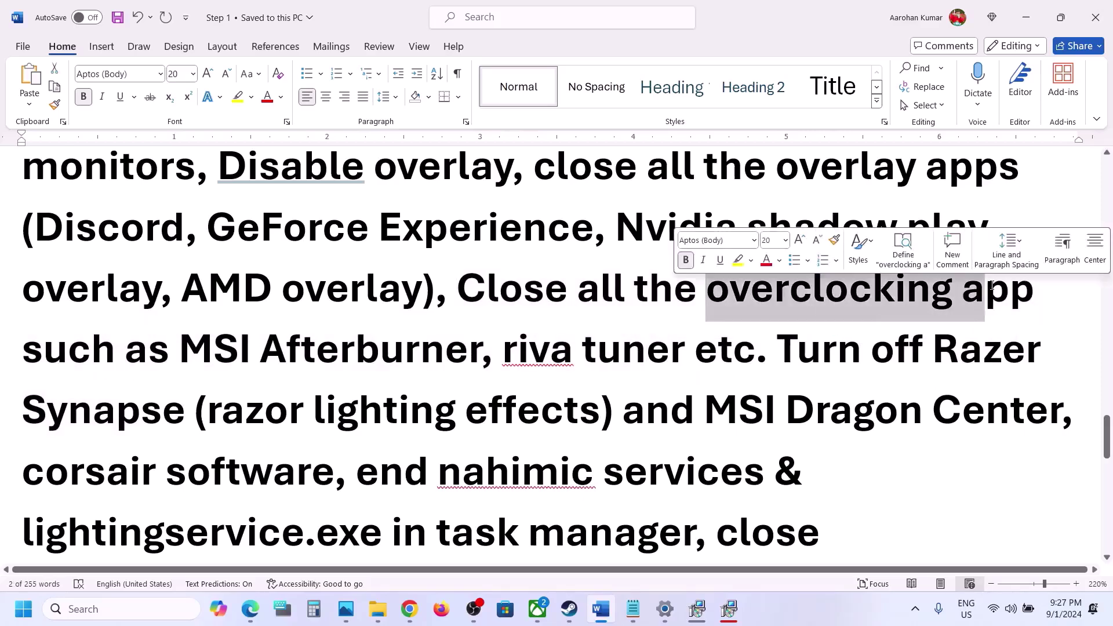
Highlight the remaining step 10 advice, from turning off Razer Synapse through closing browsers and third-party apps to removing the undervolt
left_click_drag(773, 350, 658, 513)
scroll(656, 512, "down", 1)
scroll(655, 512, "down", 3)
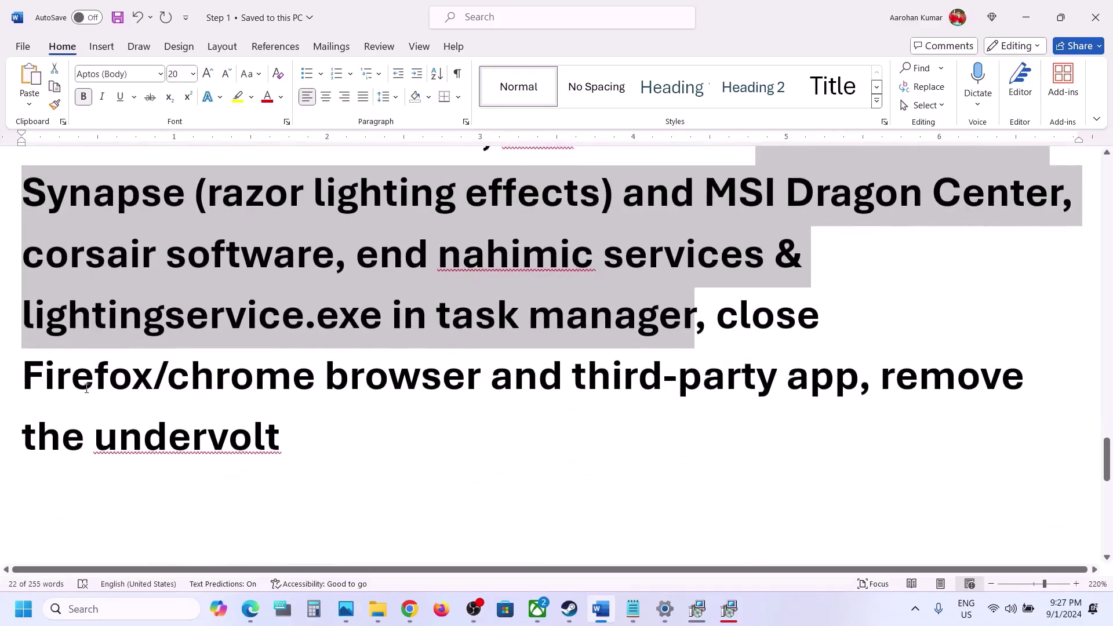
left_click_drag(81, 385, 780, 383)
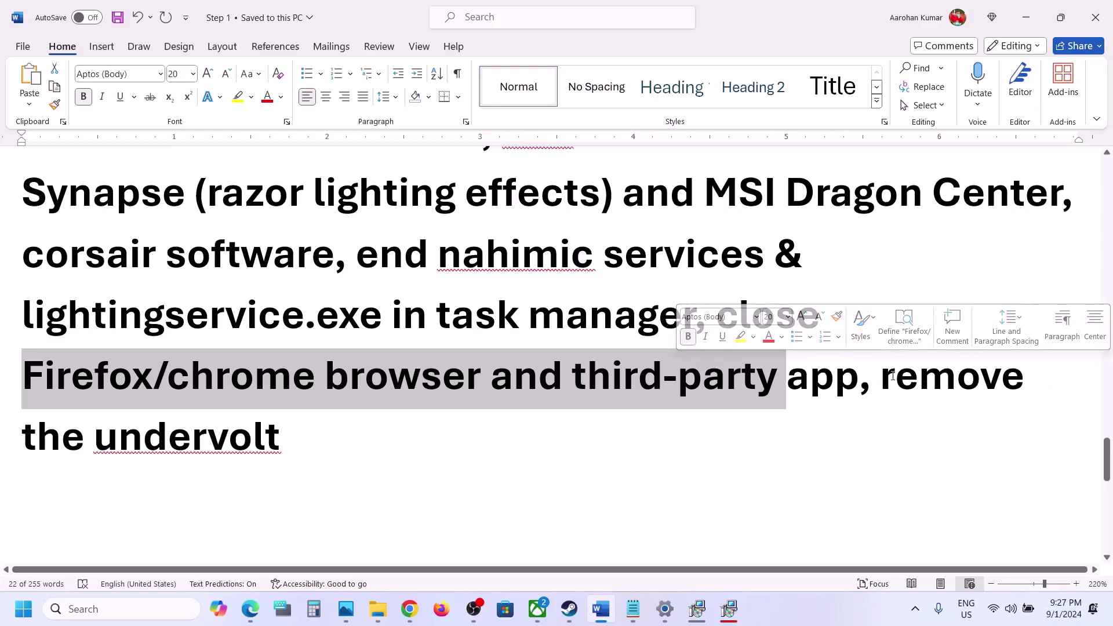
left_click_drag(886, 376, 1004, 423)
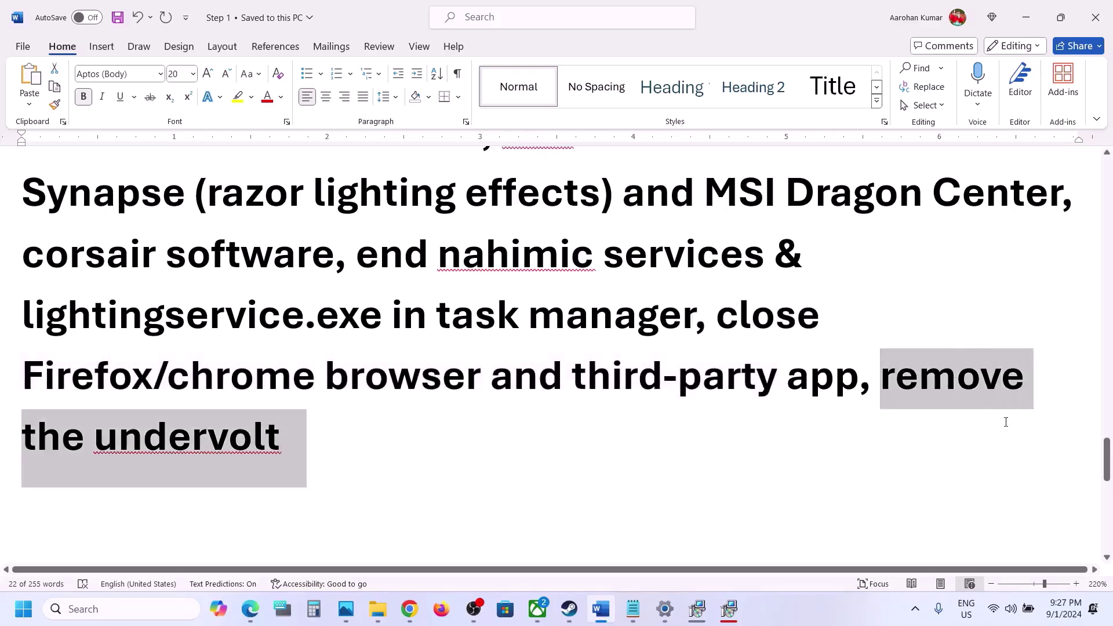
Go to the "Step 11) Increase the Virtual Memory" section of the document and mark words in its heading and first line
scroll(680, 382, "down", 8)
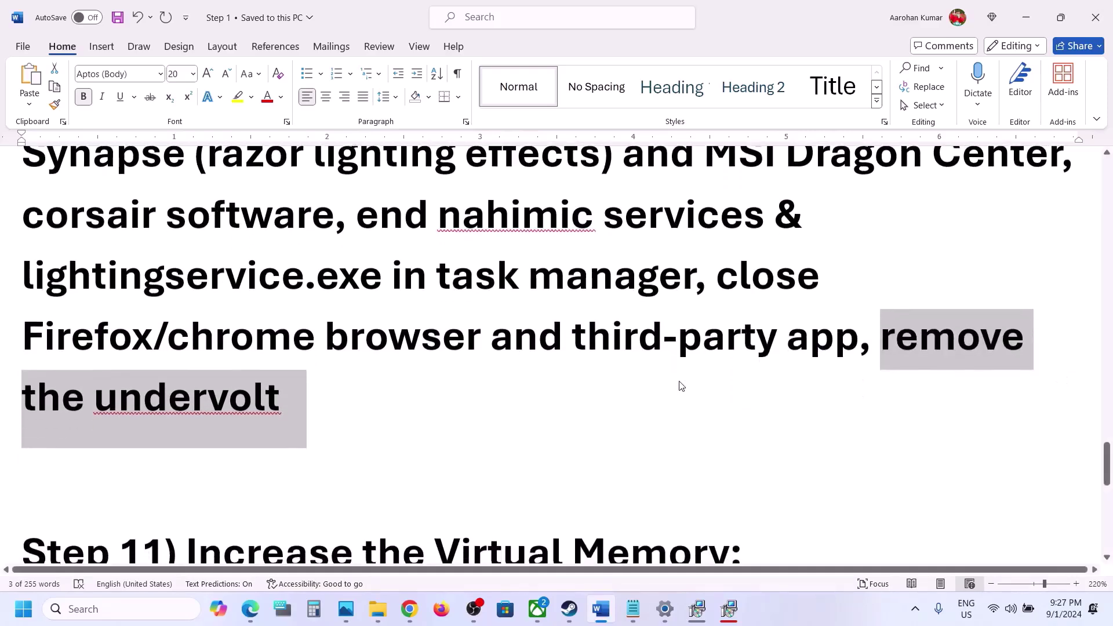
scroll(680, 381, "up", 5)
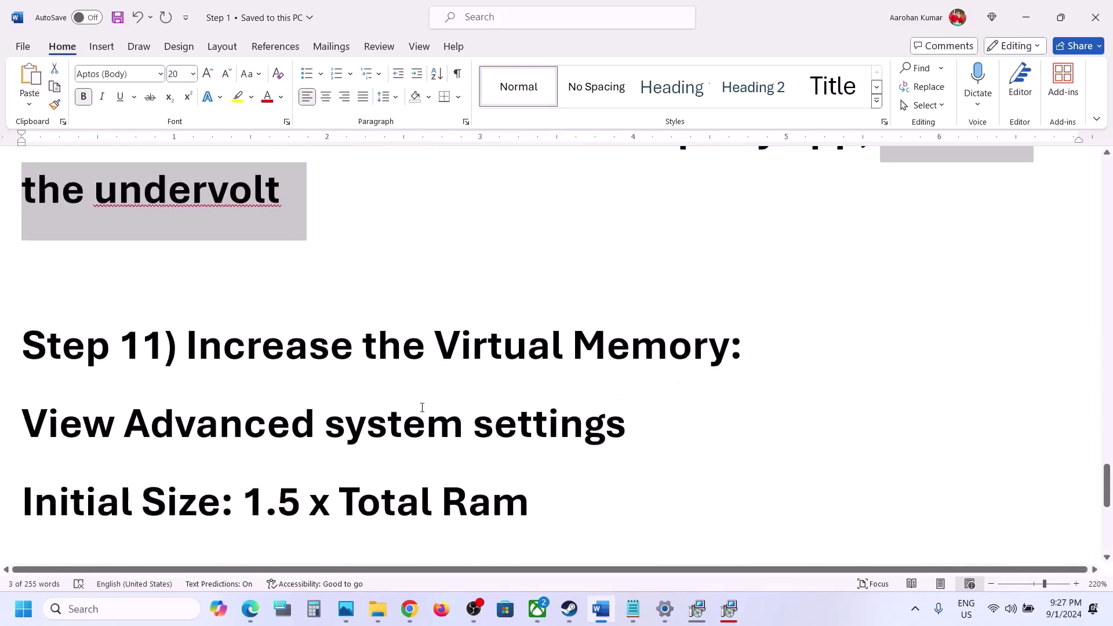
double_click(405, 422)
double_click(388, 347)
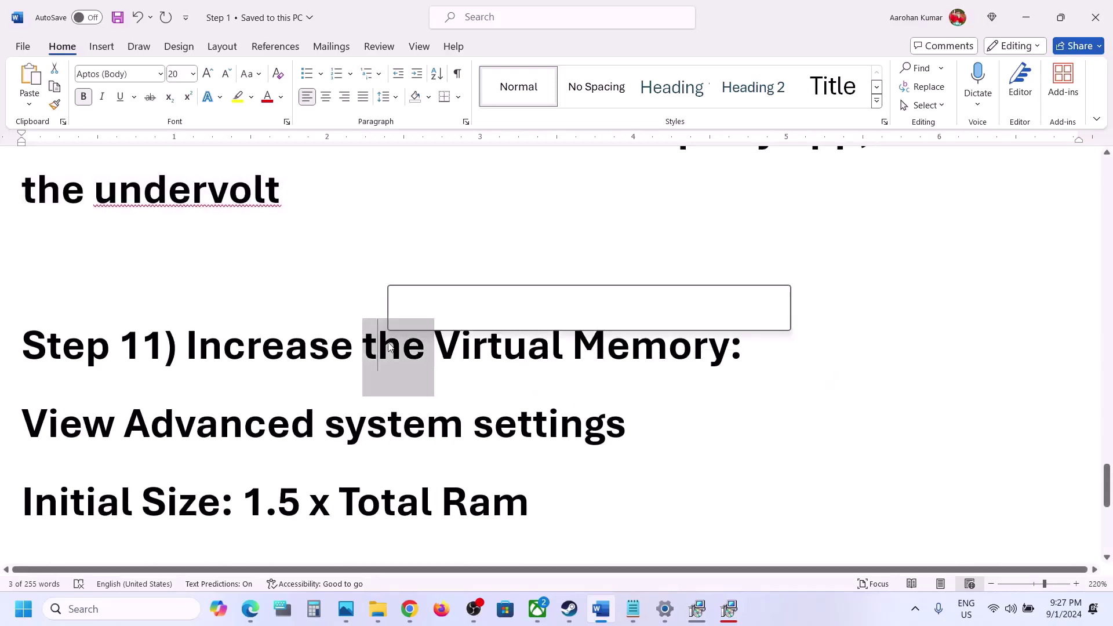
left_click(803, 601)
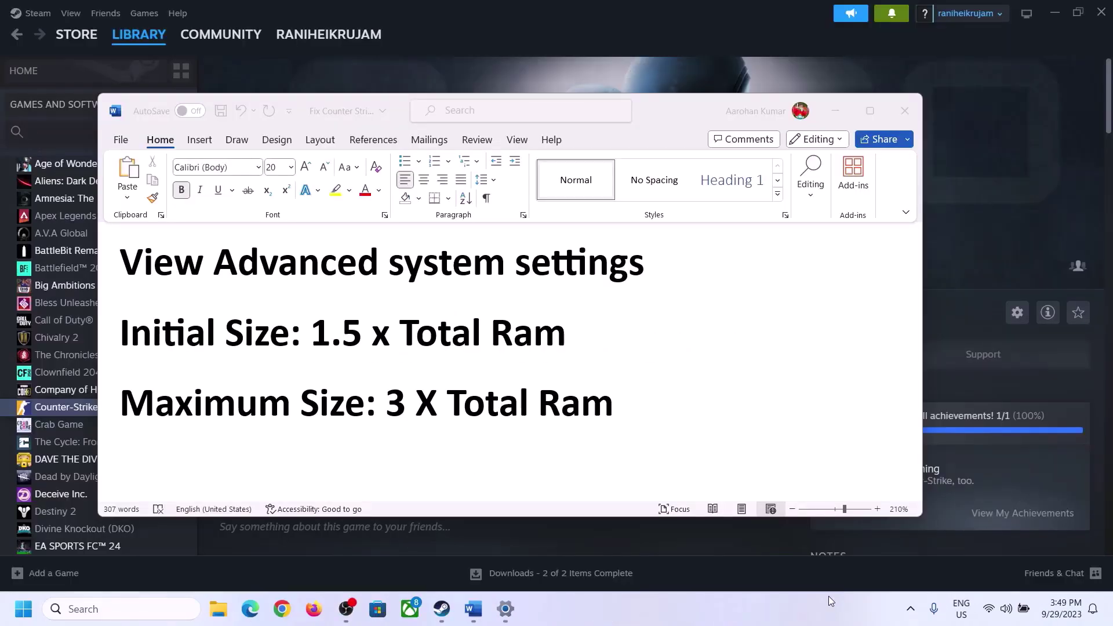
Copy "View Advanced system settings" from the document, open that Control Panel item through Windows search, and move its window toward the screen's centre
left_click(148, 266)
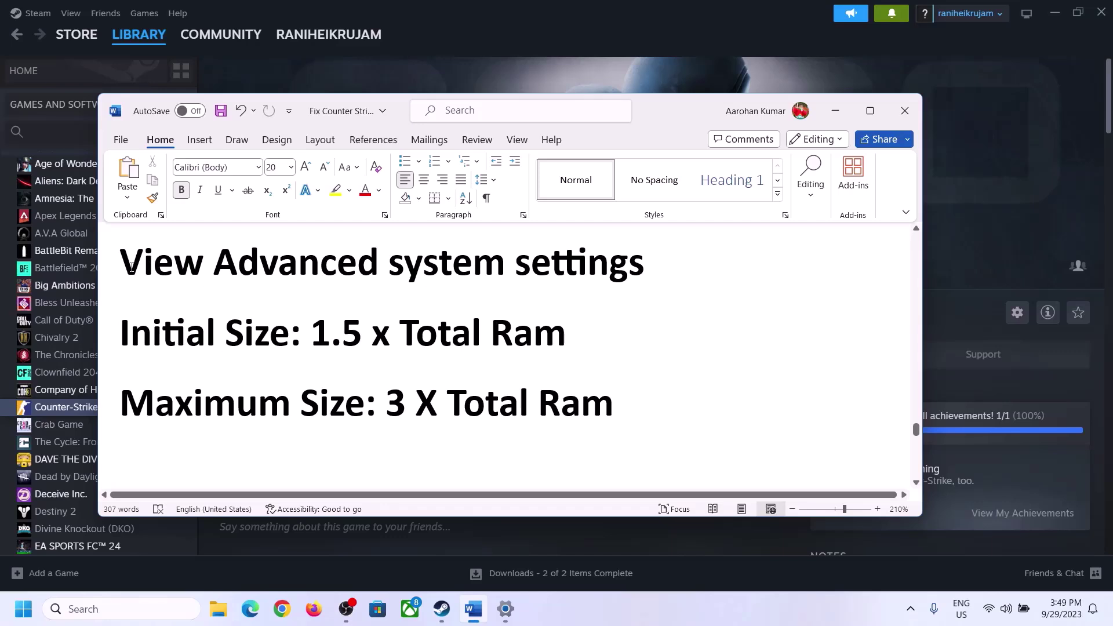
left_click_drag(133, 267, 618, 275)
key("ctrl+c")
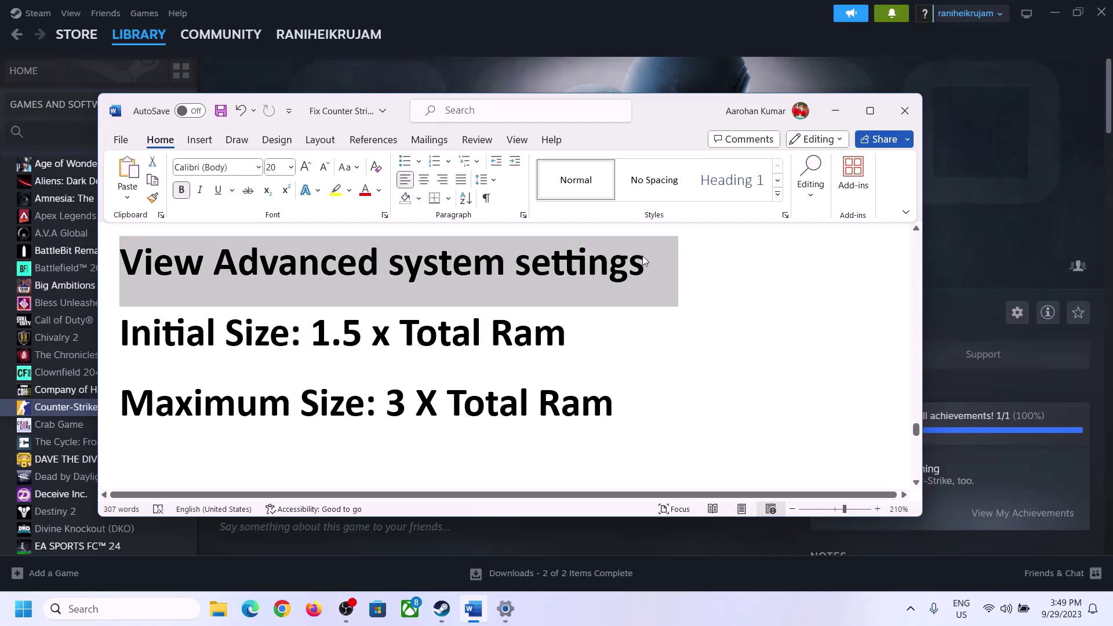
left_click(133, 609)
key("ctrl+v")
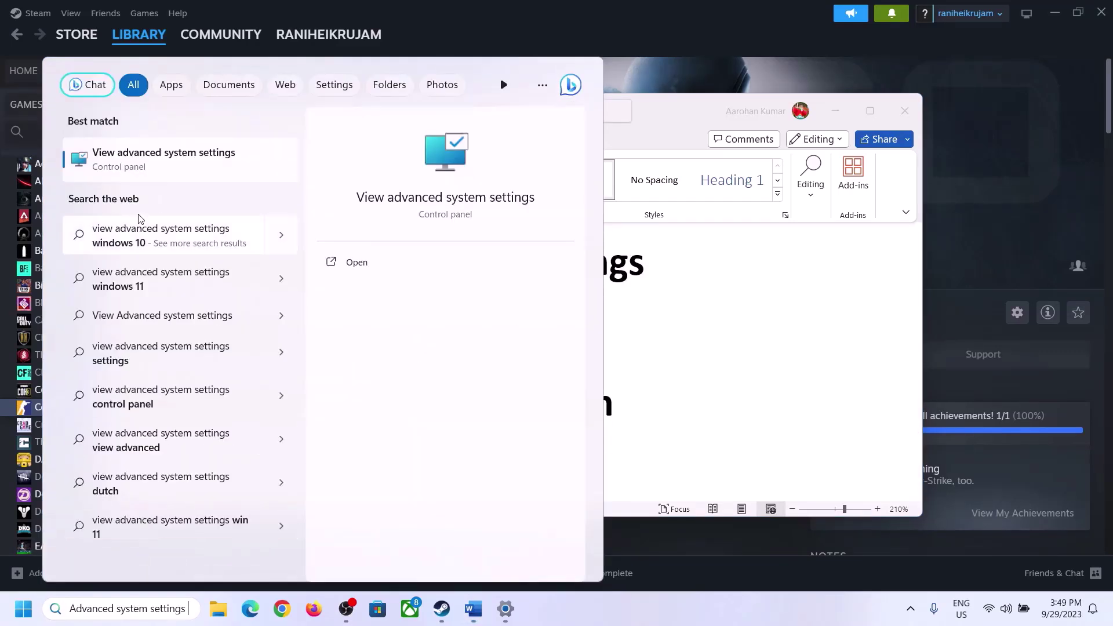
left_click(157, 168)
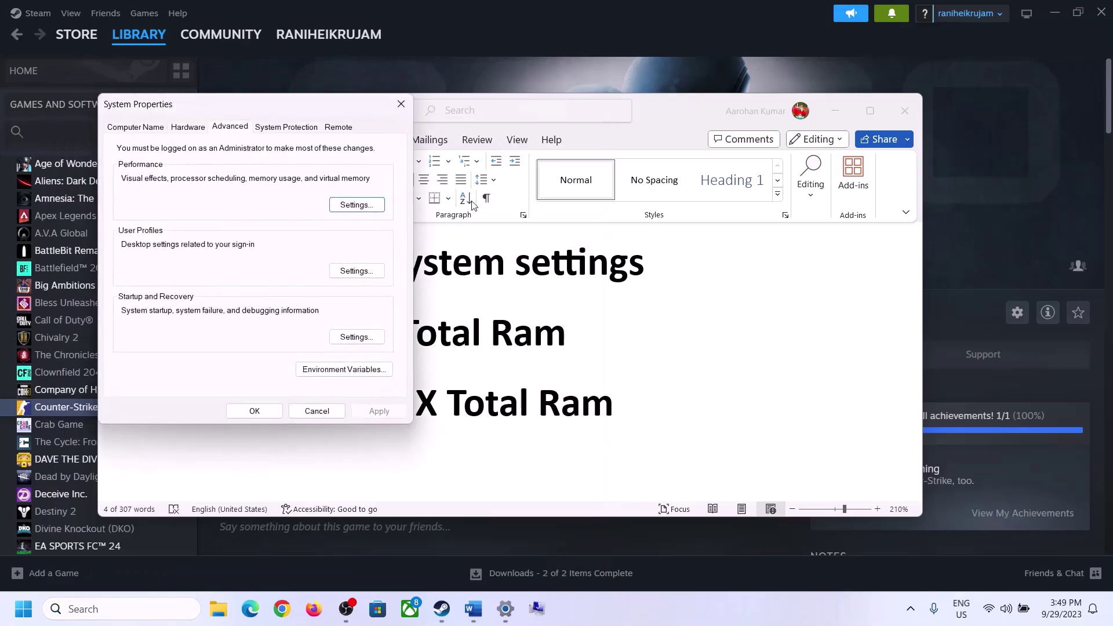
left_click_drag(232, 113, 498, 204)
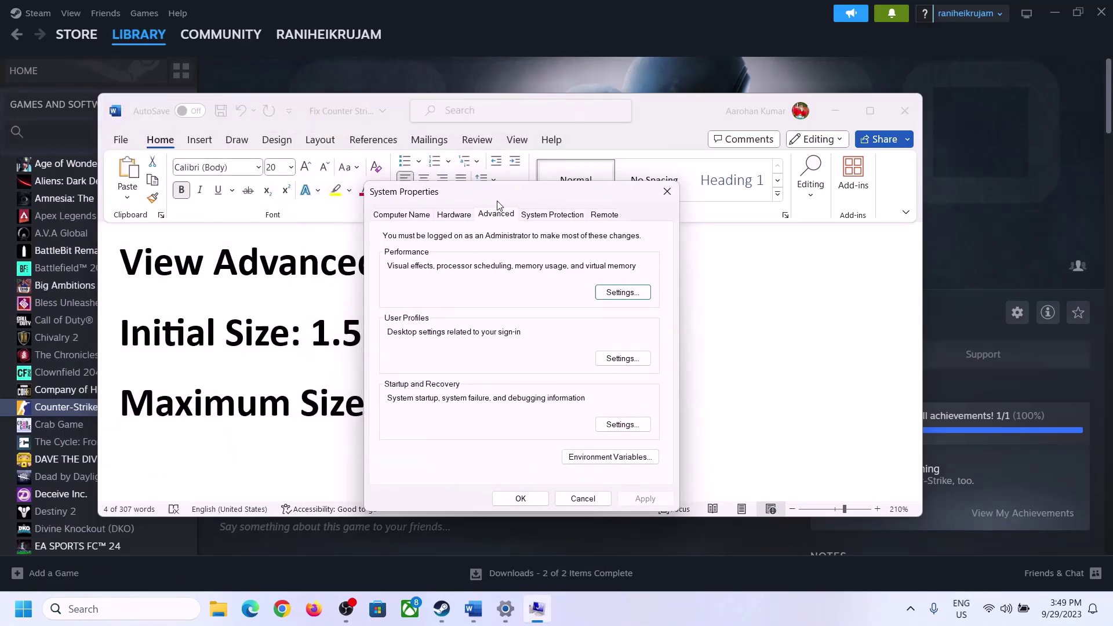
In the Virtual Memory settings, turn off automatic paging file management and choose a custom size for drive C:
left_click(622, 297)
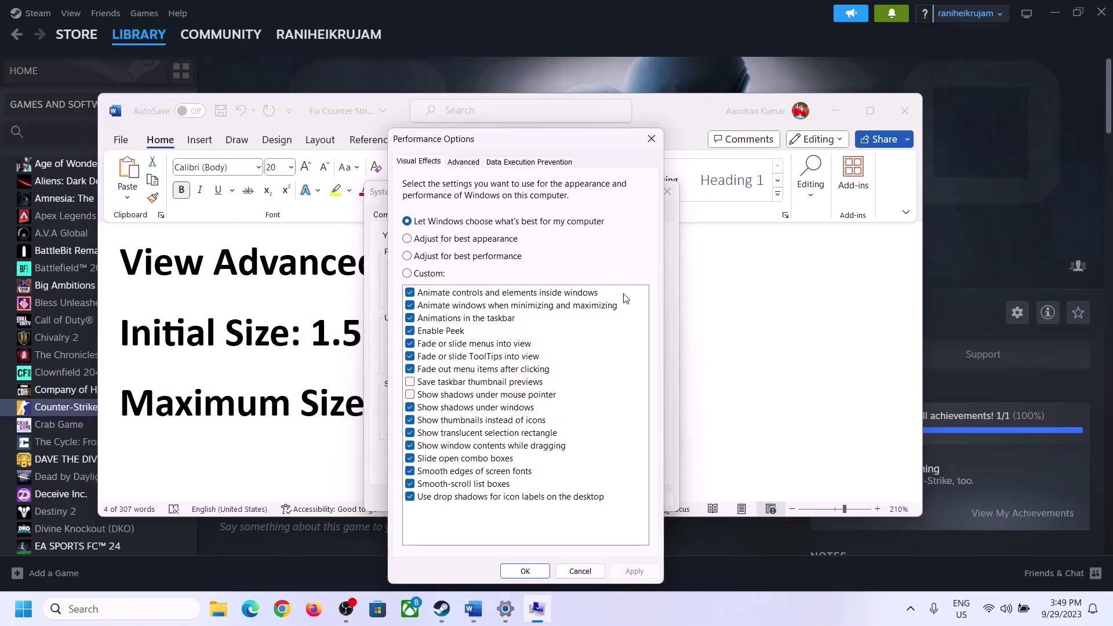
left_click(467, 163)
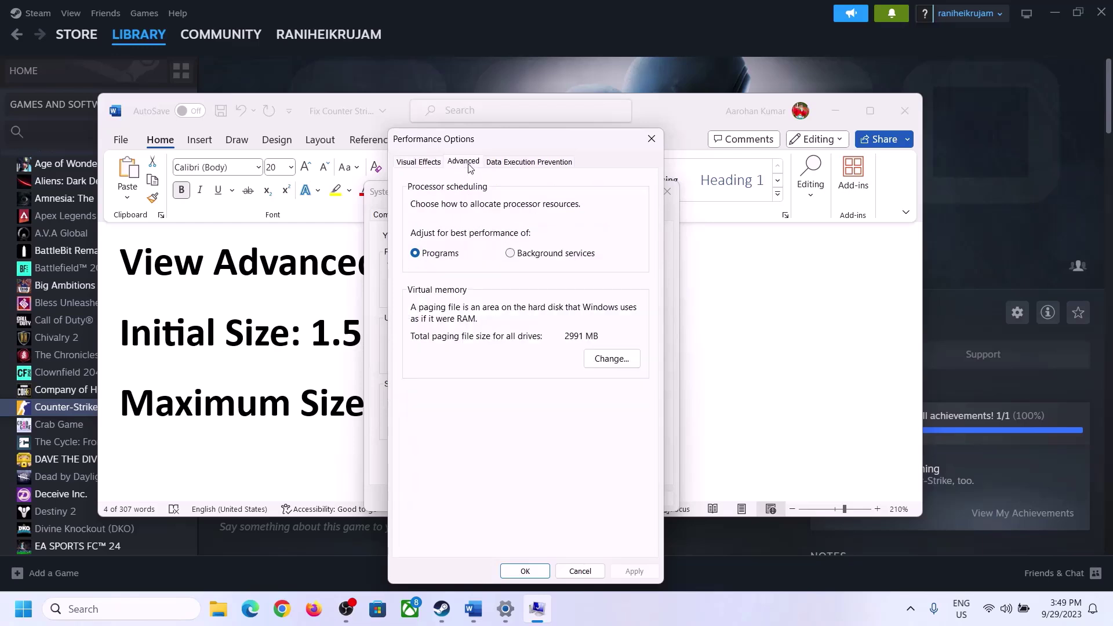
left_click(616, 358)
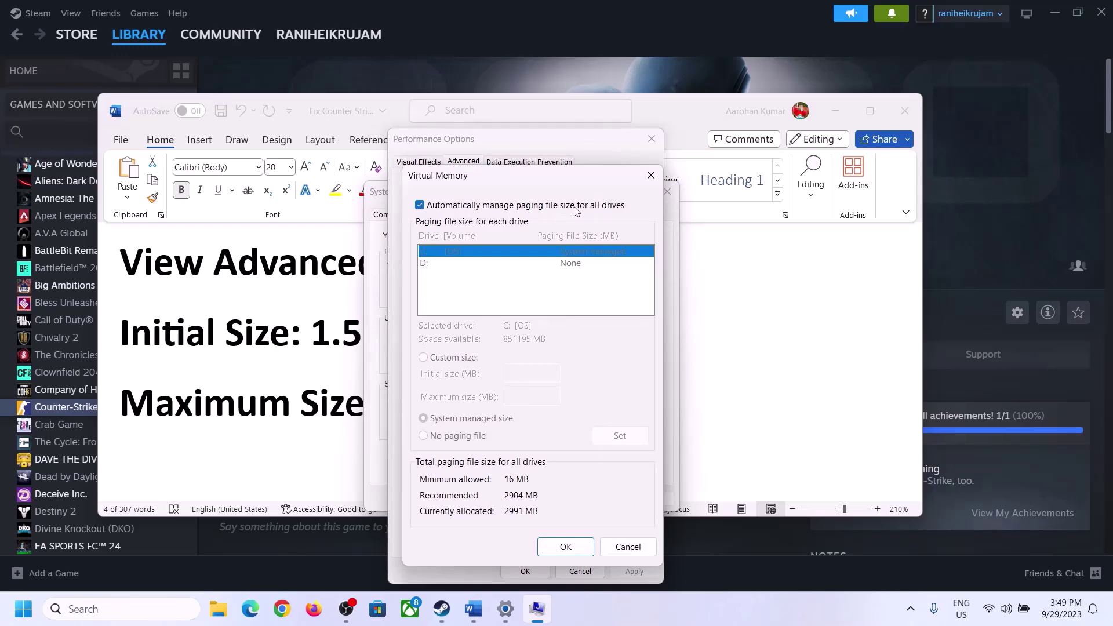
left_click(420, 206)
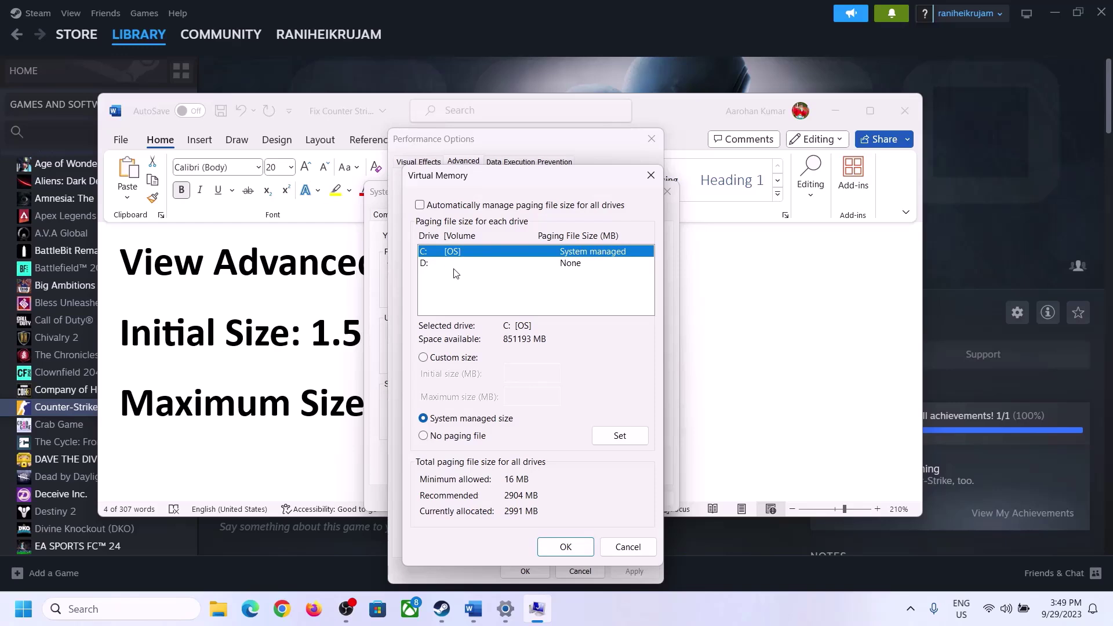
left_click(424, 358)
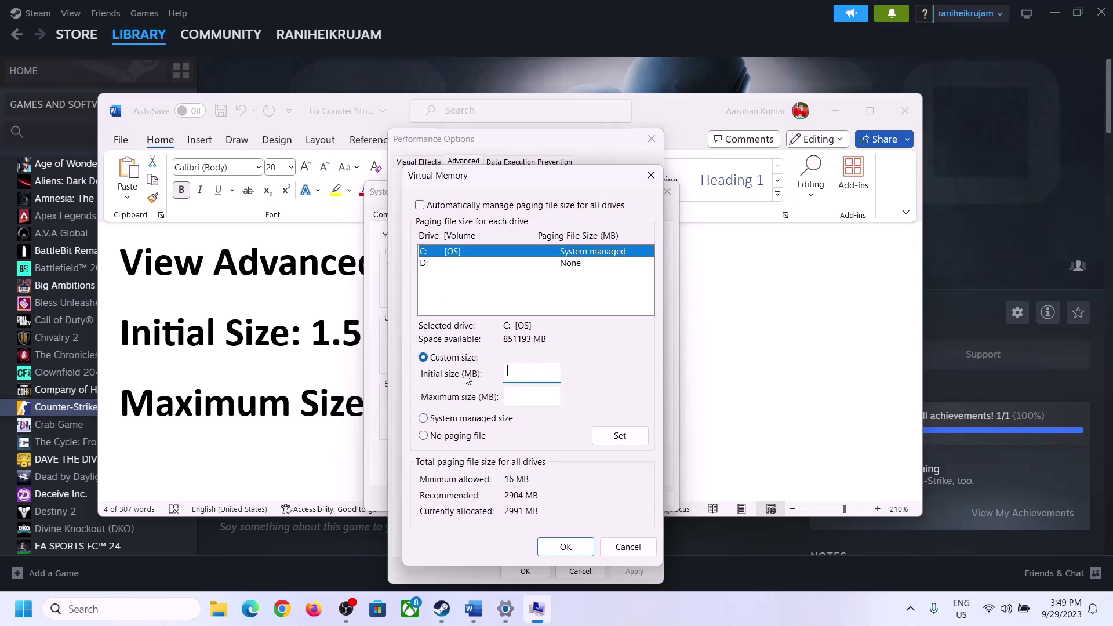
Highlight the "1.5 x Total Ram" formula in the document, and check the installed RAM on the Windows Settings System About page
left_click(300, 346)
left_click_drag(311, 342, 516, 346)
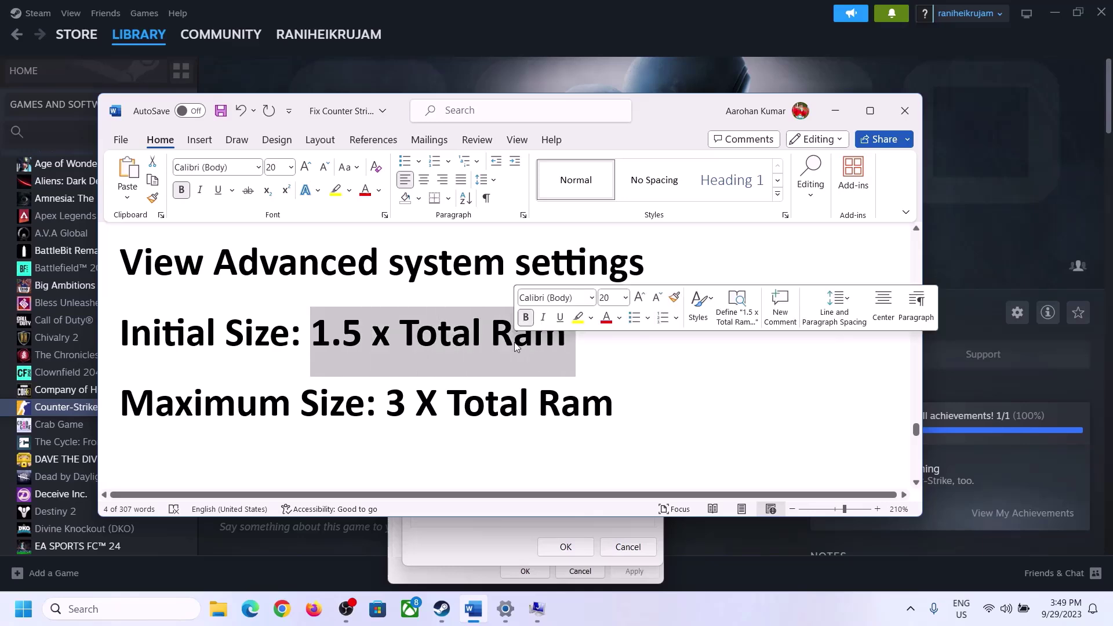
left_click(506, 612)
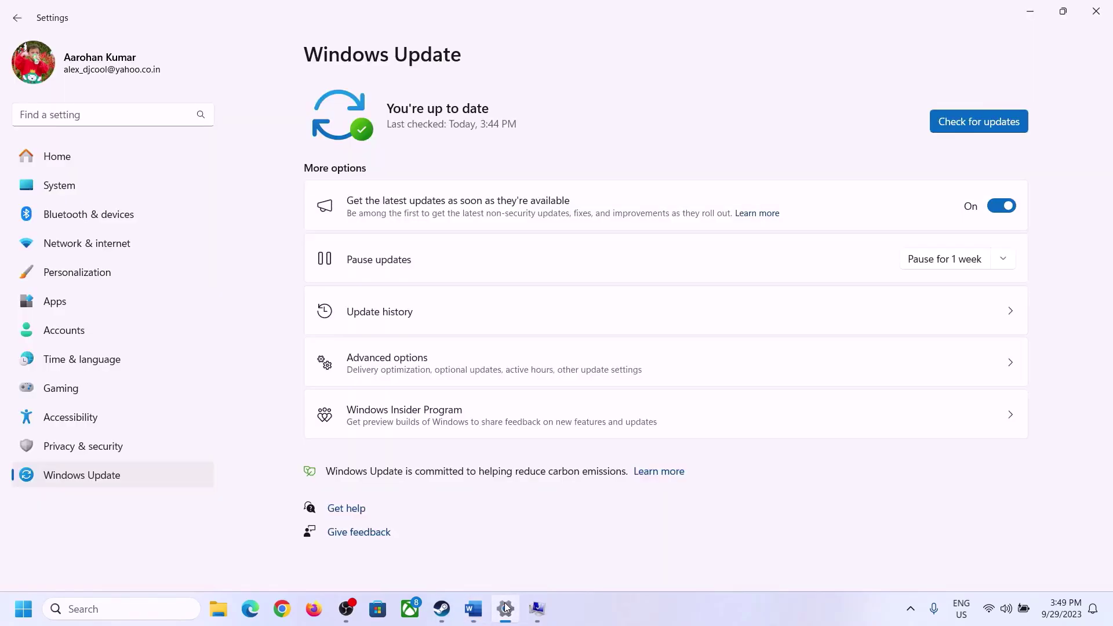
left_click(51, 193)
scroll(404, 399, "down", 10)
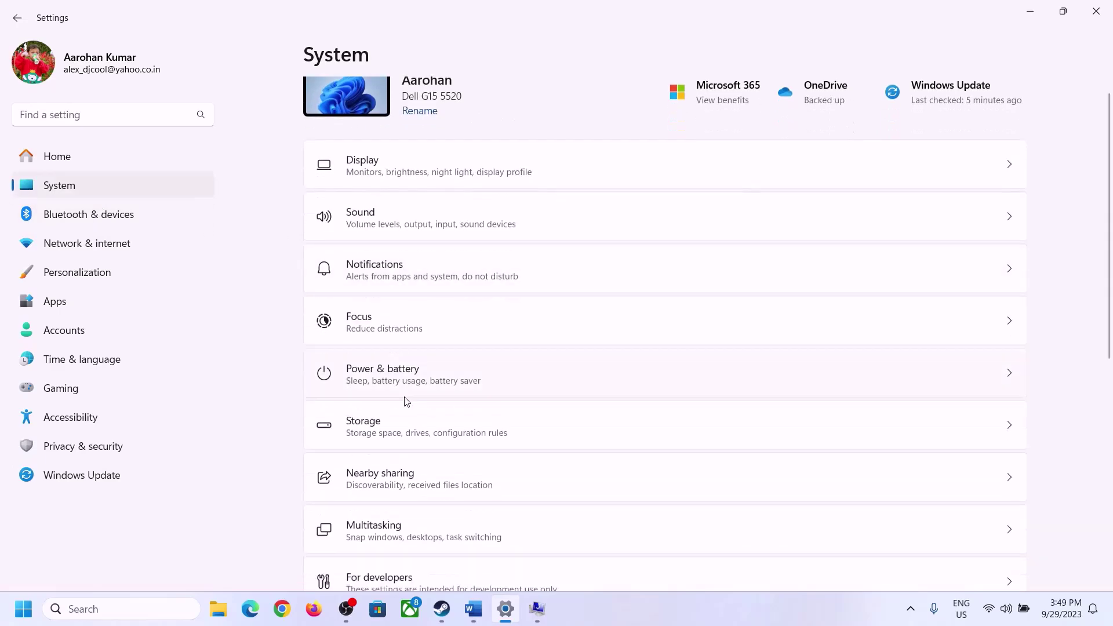
left_click(367, 548)
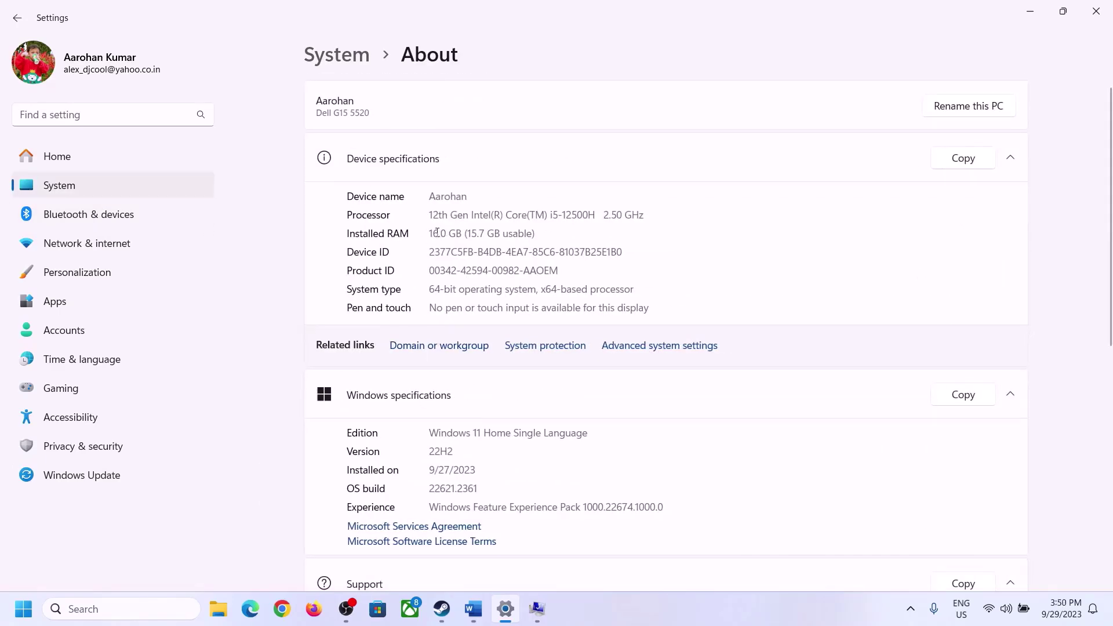
left_click_drag(437, 233, 424, 236)
left_click(437, 233)
left_click_drag(440, 227, 424, 228)
Return to the Virtual Memory dialog, launch Calculator with the Run command calc, and place it beside the dialog
left_click(537, 610)
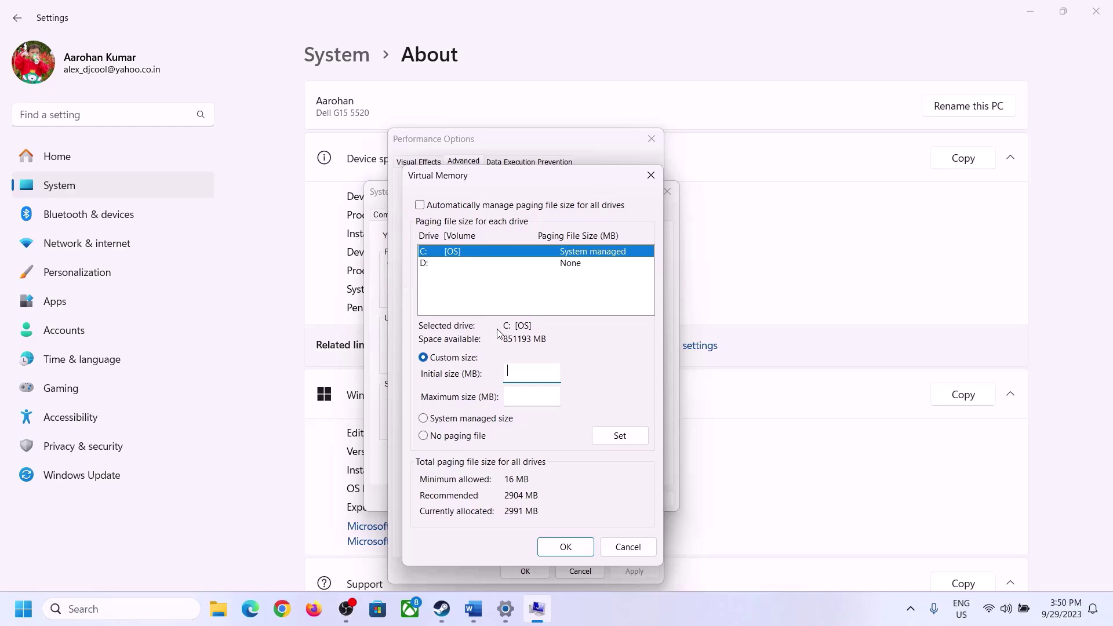
mouse_move(505, 609)
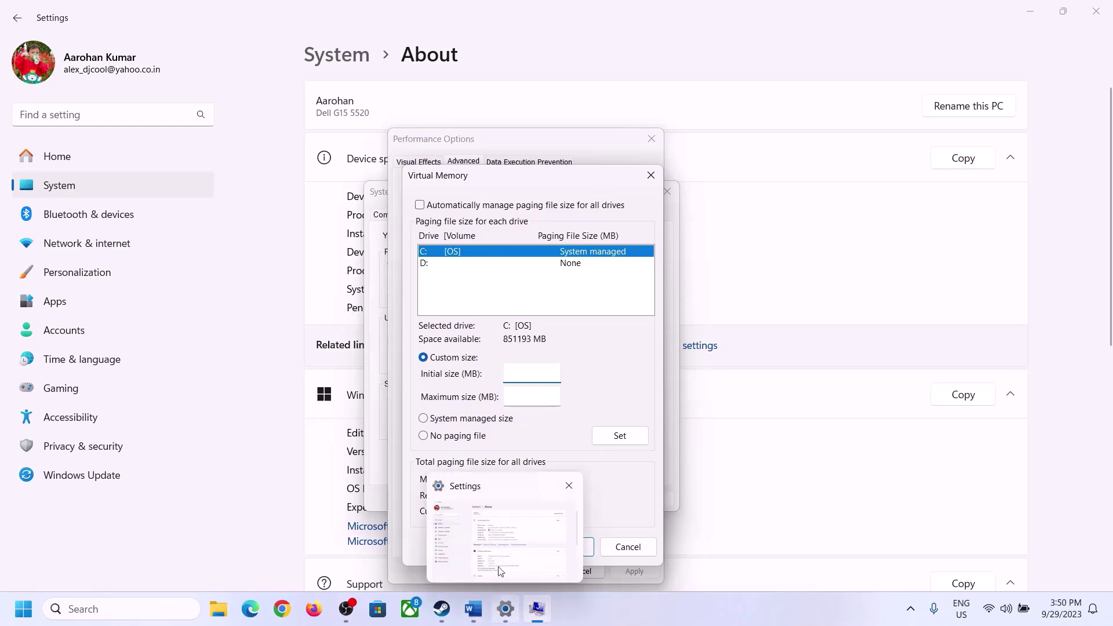
left_click(502, 536)
key("super+r")
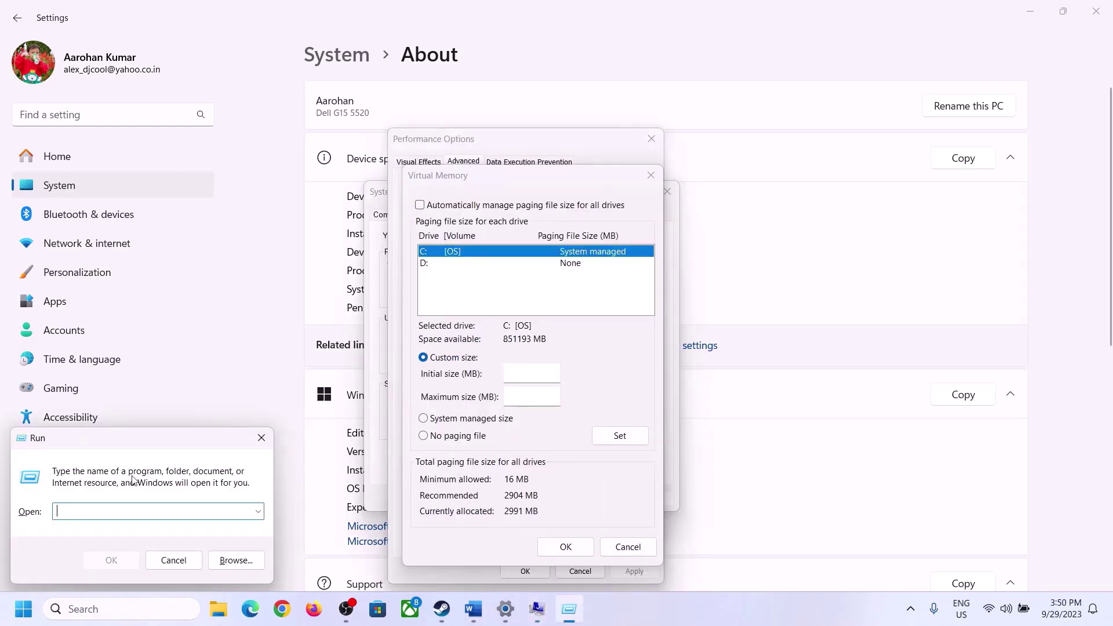
type("cal")
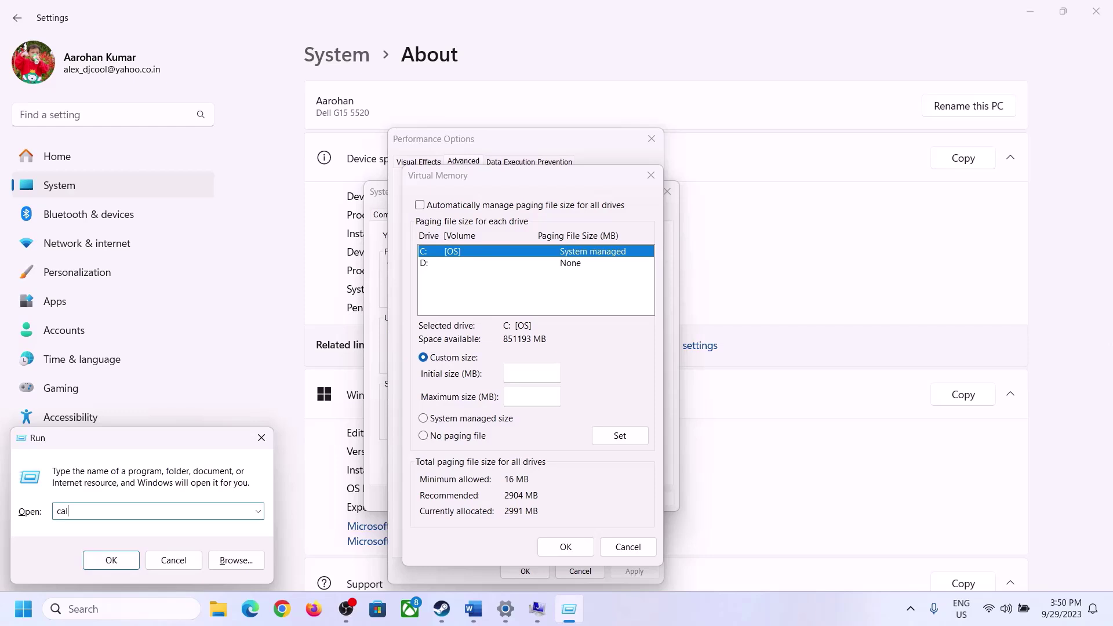
type("c")
left_click(110, 560)
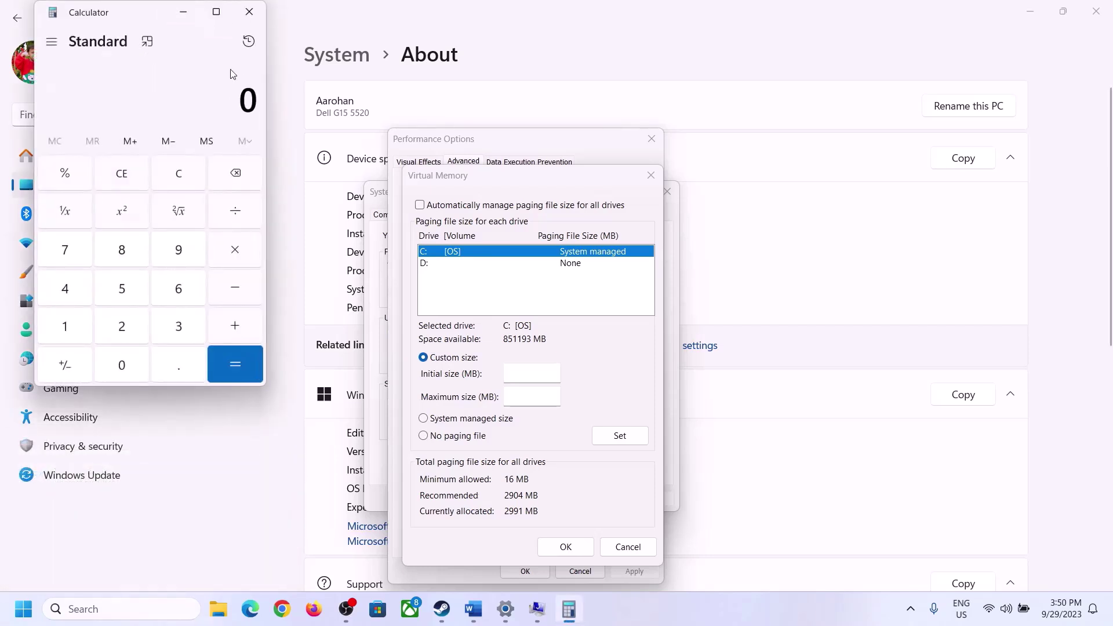
left_click_drag(138, 21, 811, 190)
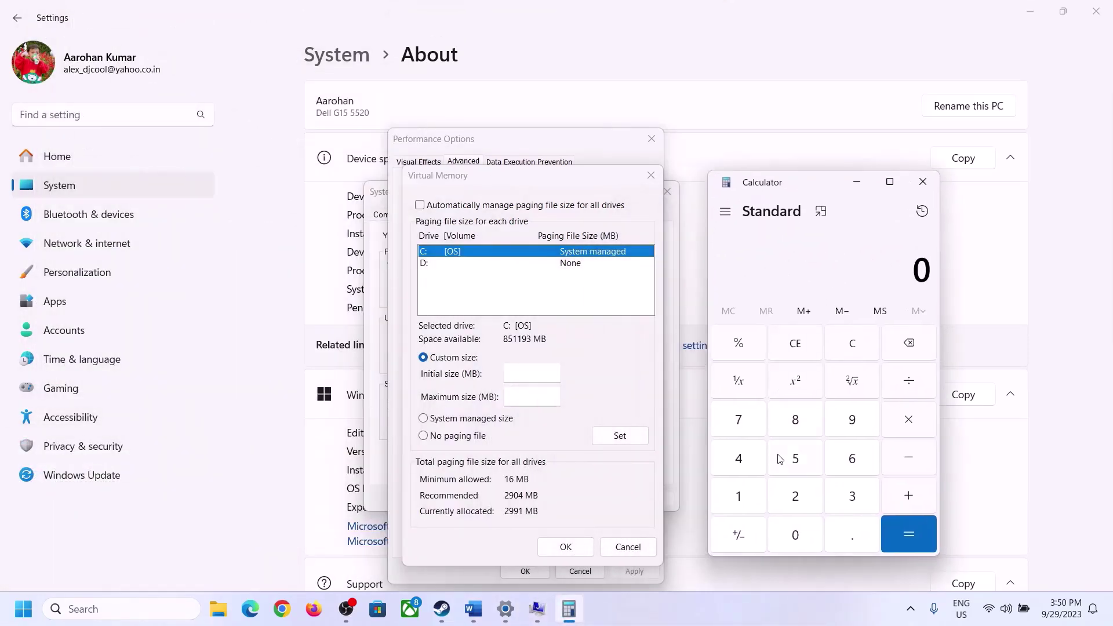
Check the document's initial size formula, and calculate 16 x 1024 in Calculator to convert the installed RAM to MB
left_click(473, 609)
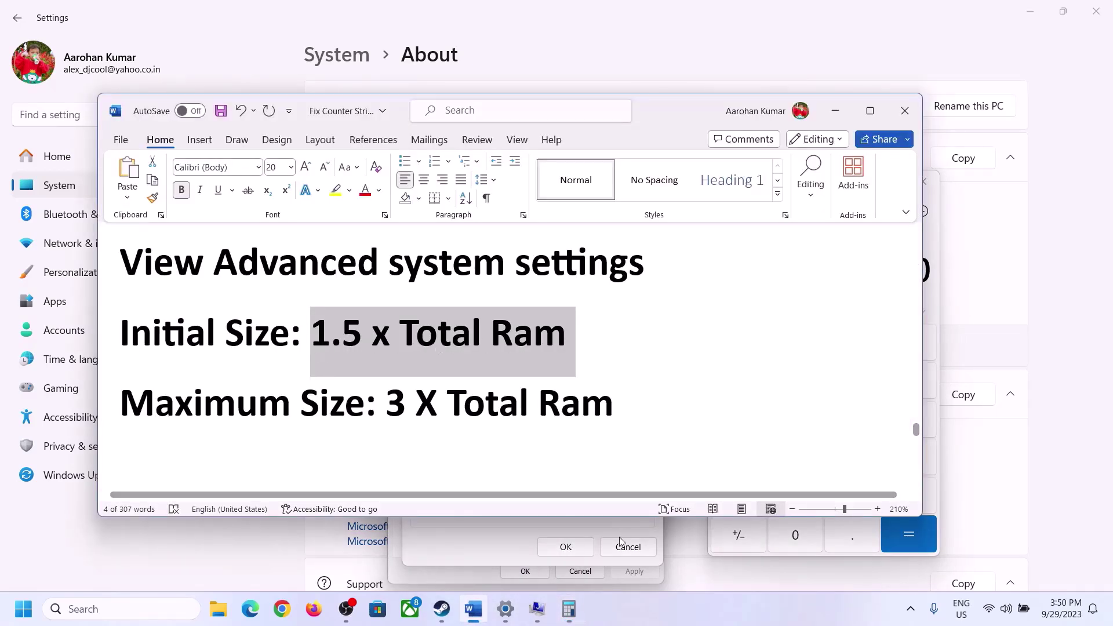
left_click(569, 609)
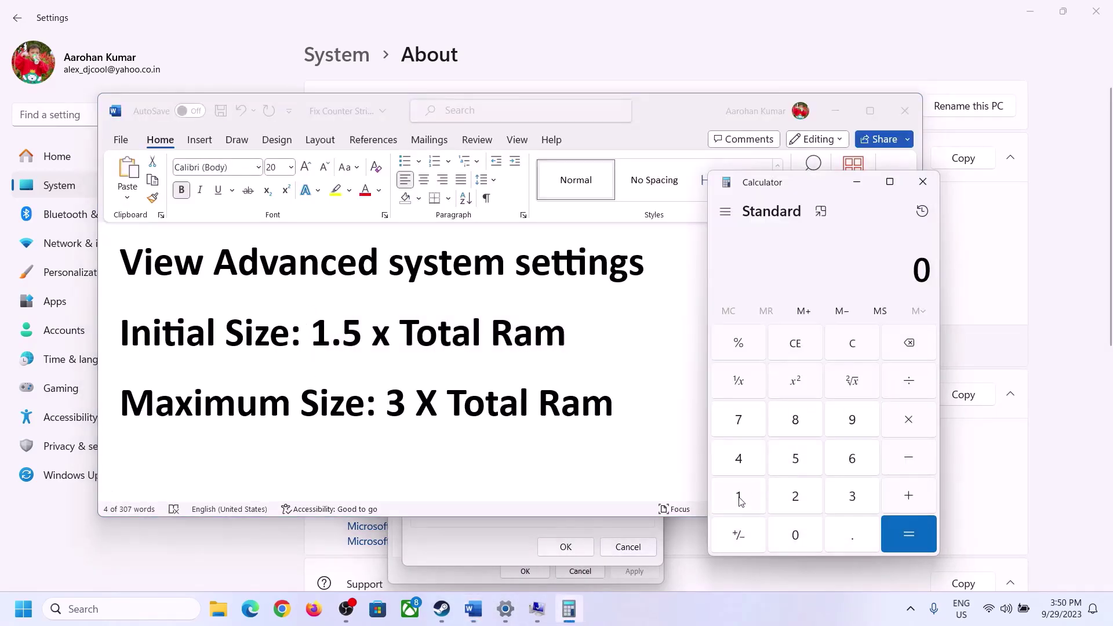
left_click(740, 501)
left_click(848, 467)
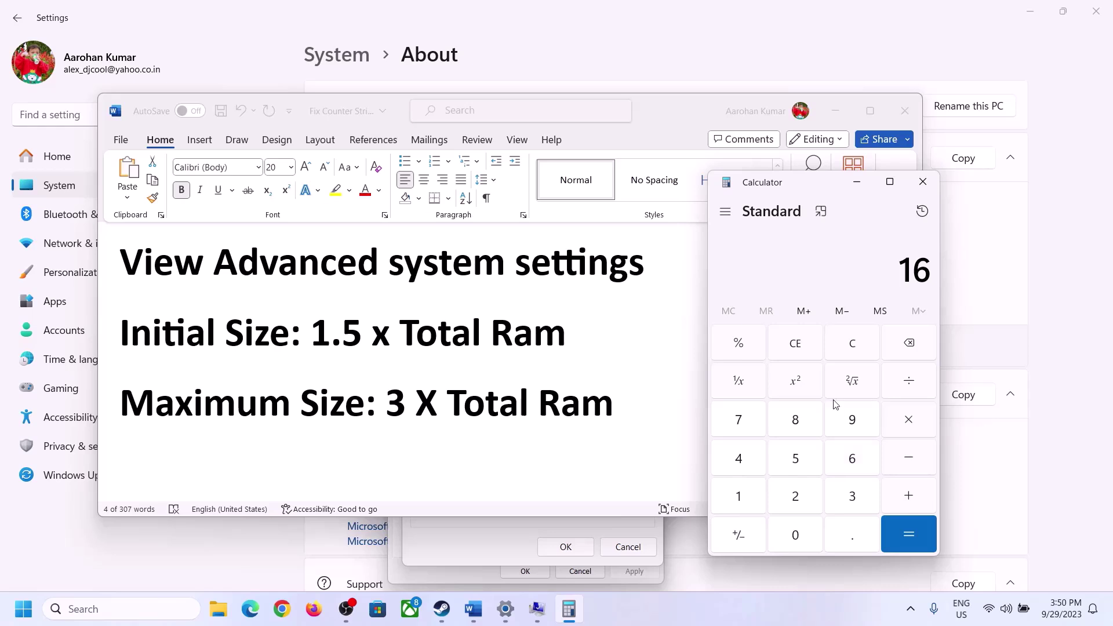
left_click(856, 356)
left_click(747, 498)
left_click(834, 465)
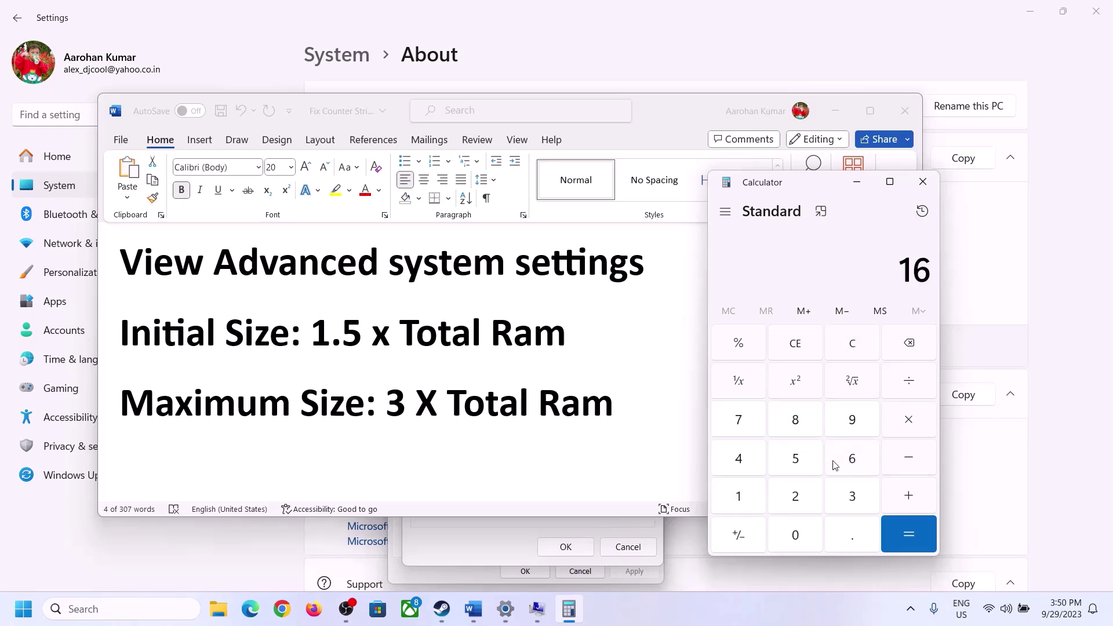
left_click(908, 429)
left_click(795, 534)
left_click(783, 492)
left_click(742, 462)
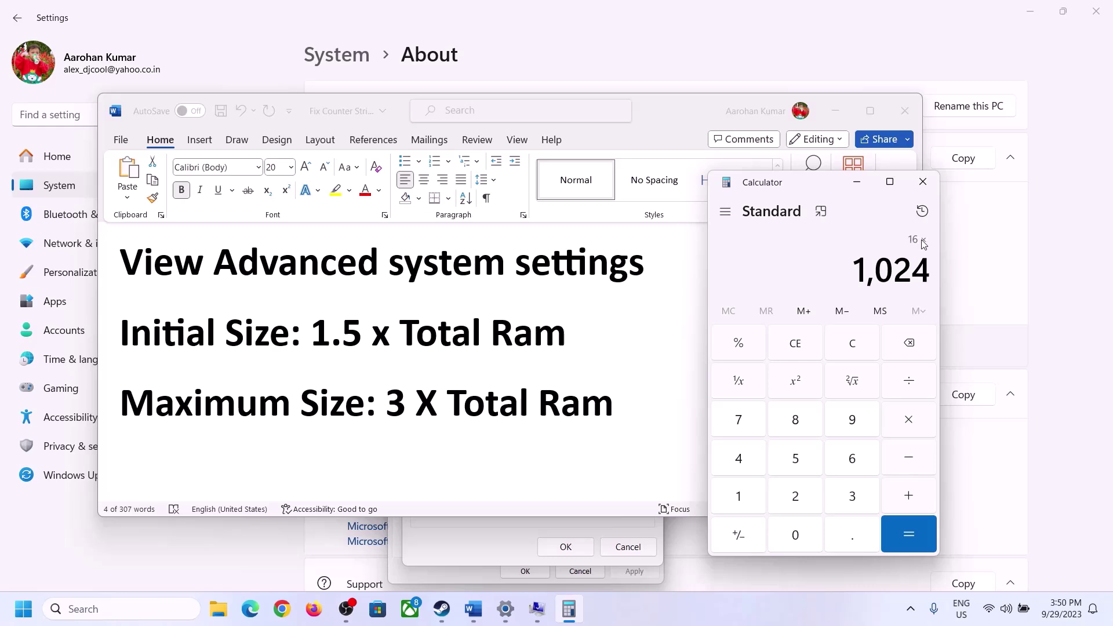
left_click(908, 535)
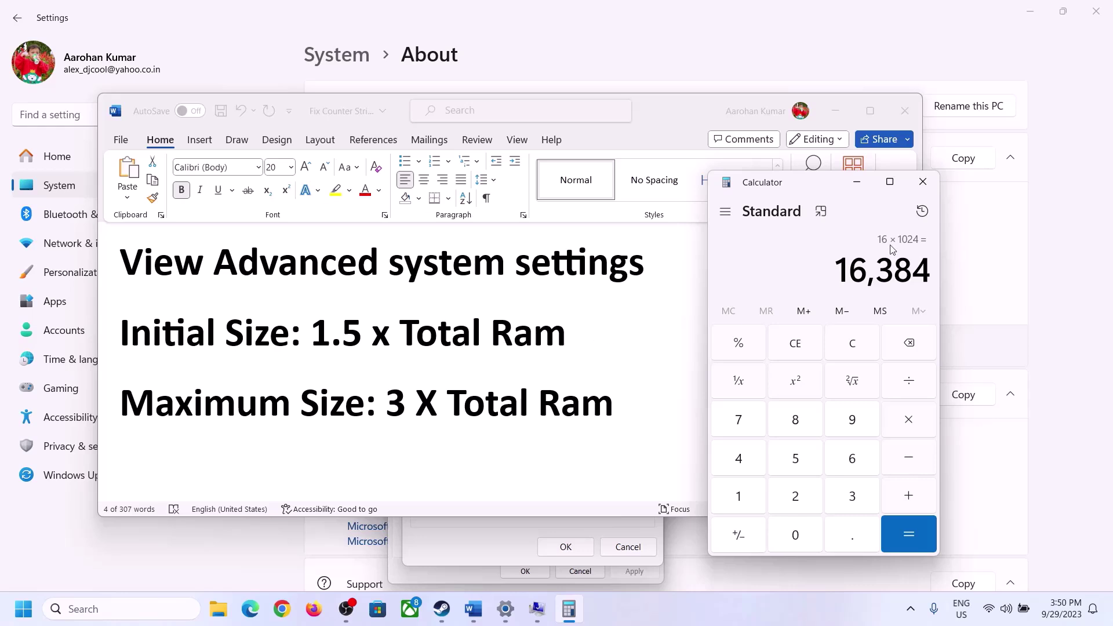
Multiply the RAM amount in MB by 1.5 in Calculator to get the initial paging file size
left_click(909, 420)
left_click(748, 500)
left_click(847, 536)
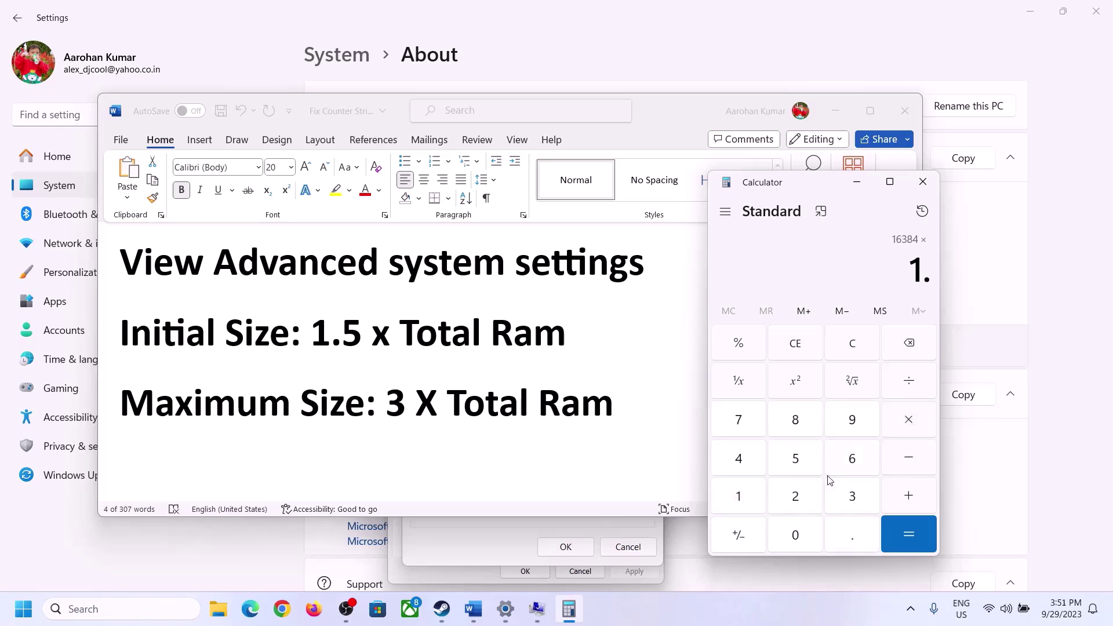
left_click(803, 464)
left_click(907, 529)
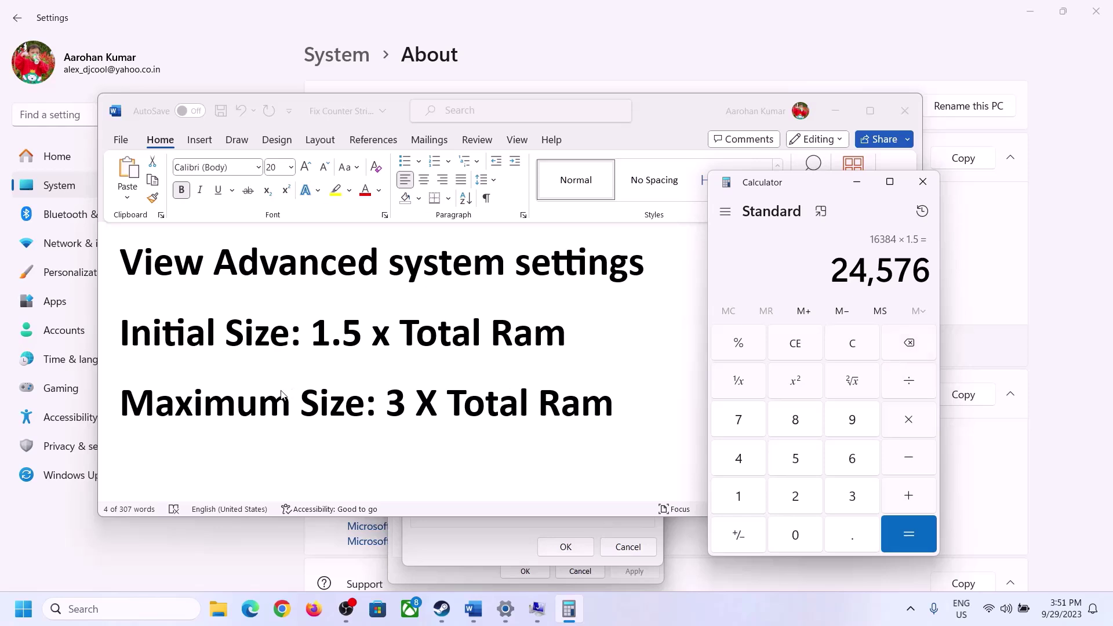
Return to the Virtual Memory dialog and set the custom initial size for drive C: to 24576 MB
left_click(505, 530)
left_click(523, 371)
type("24576")
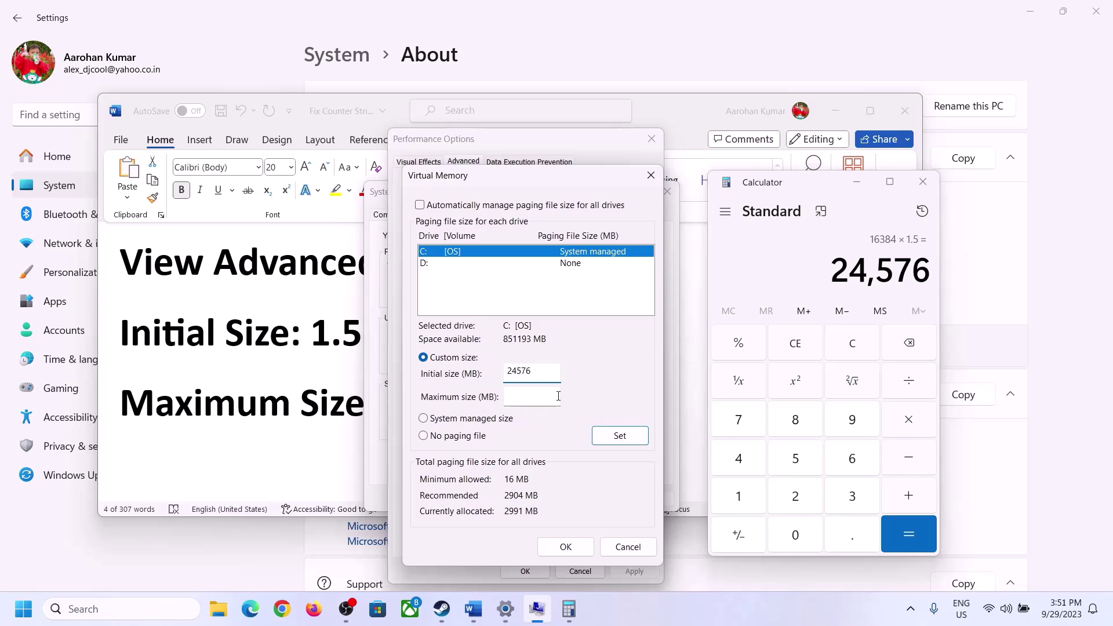
left_click(558, 396)
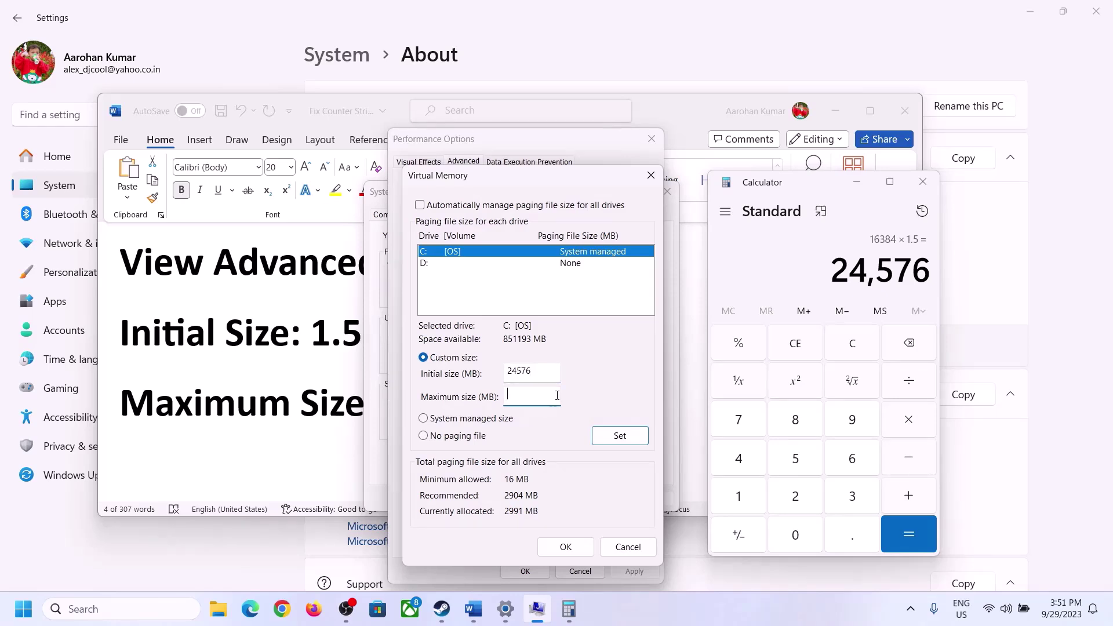
Check the maximum size formula in the document, clear Calculator, and view the installed RAM on the Settings About page
left_click(329, 406)
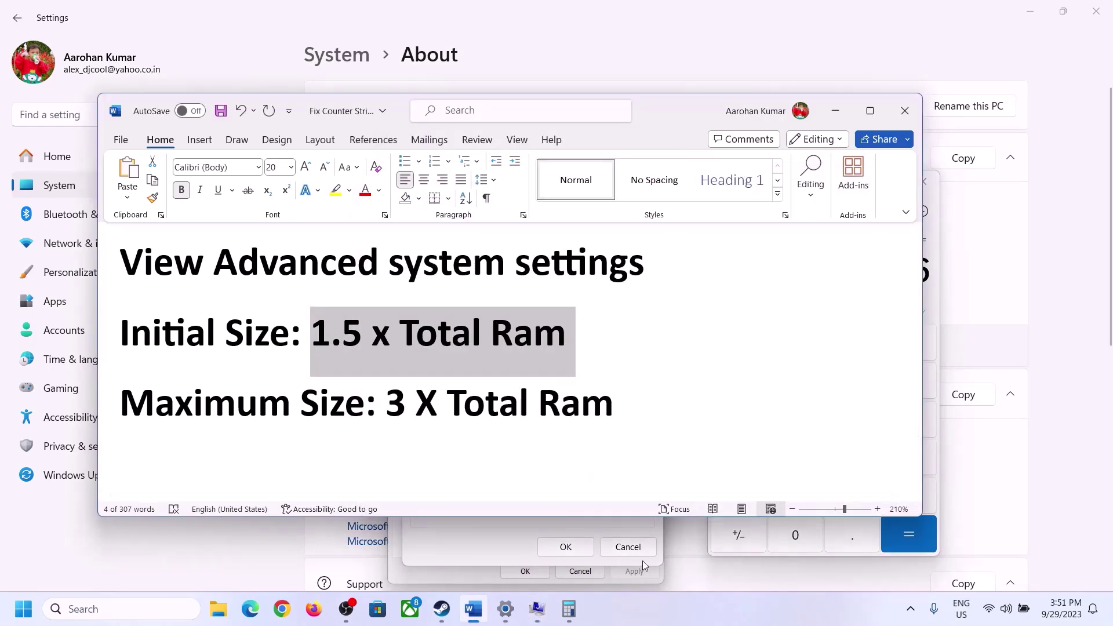
left_click(934, 300)
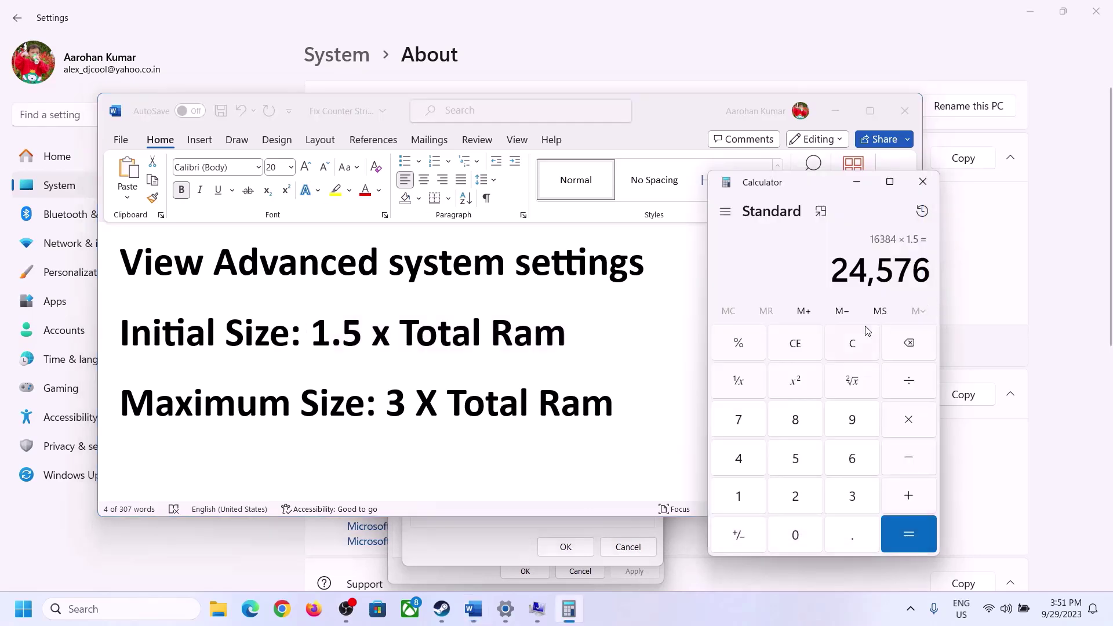
left_click(864, 343)
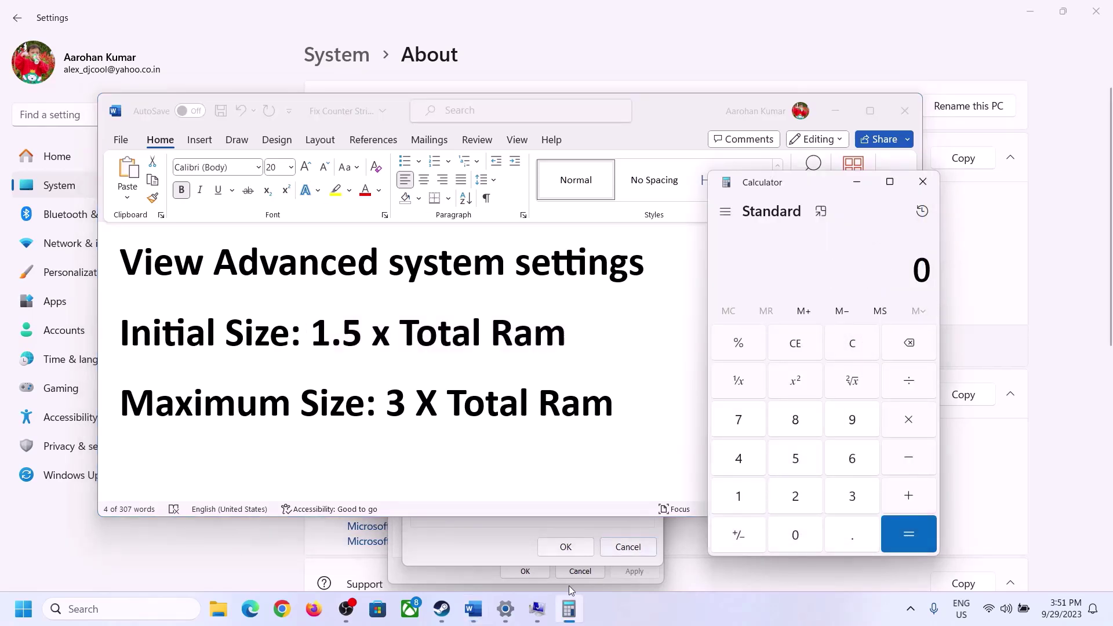
left_click(505, 609)
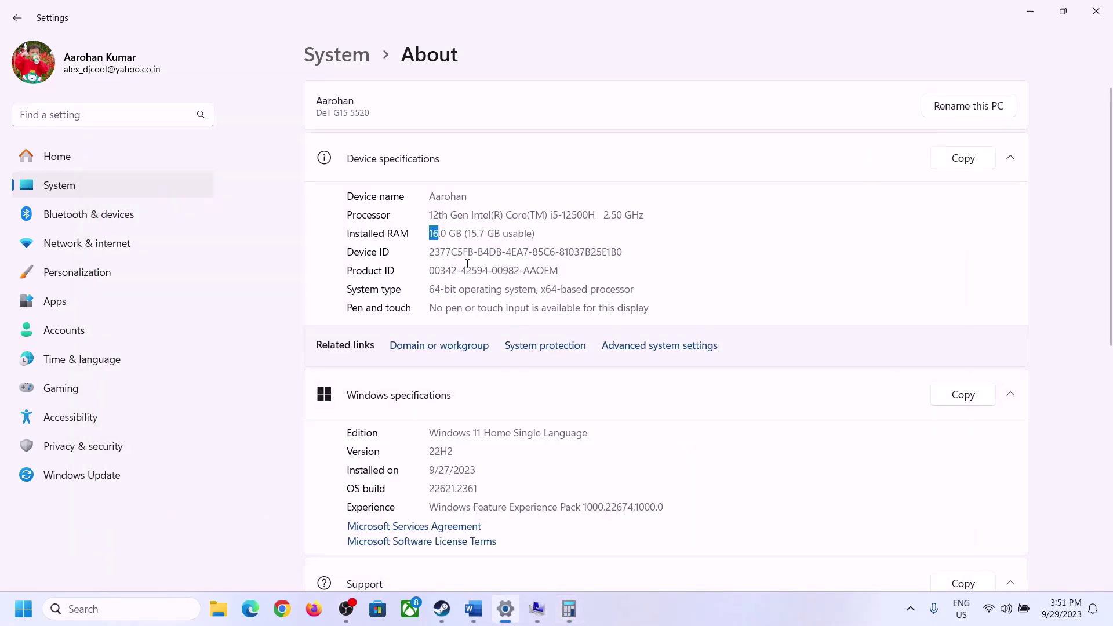
Return to Calculator and calculate 16 x 1024 again as the base for the maximum paging file size
left_click(569, 609)
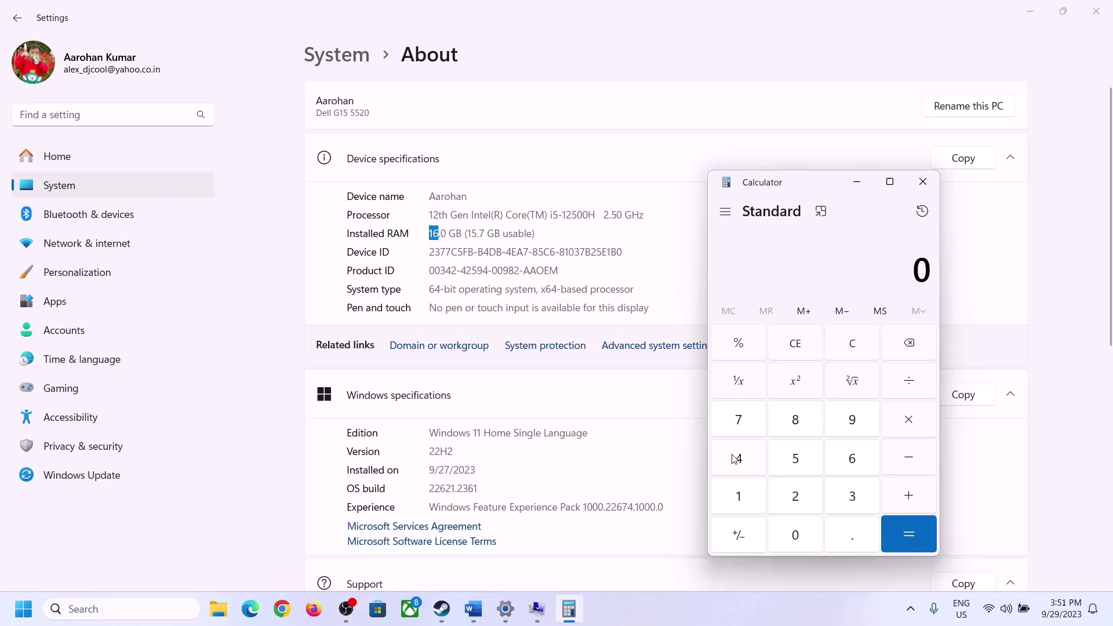
left_click(752, 494)
left_click(846, 460)
left_click(902, 420)
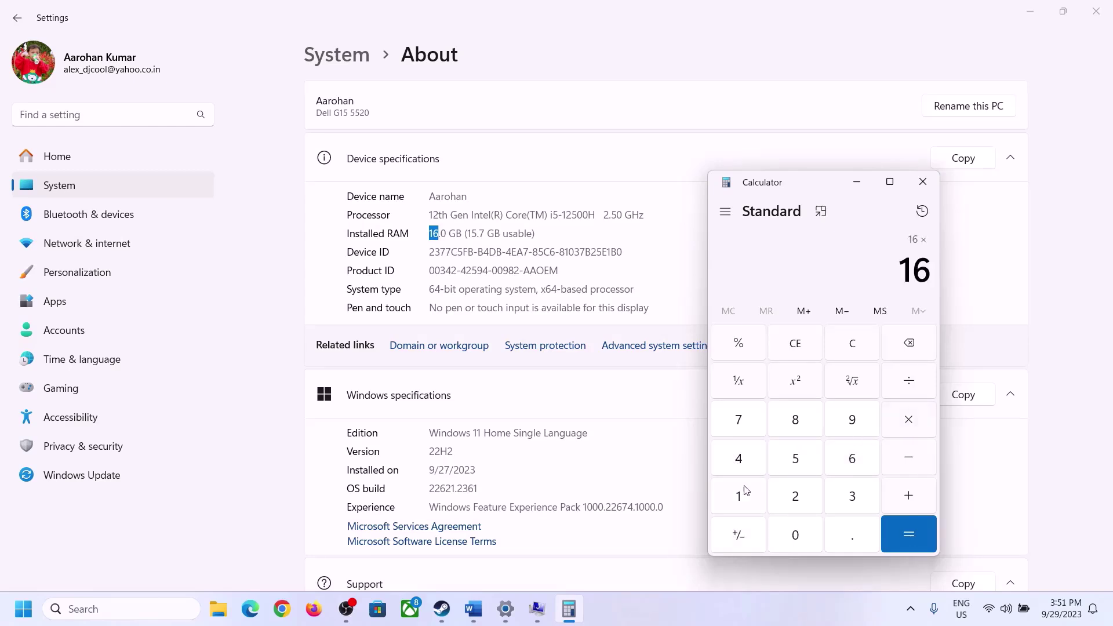
left_click(746, 490)
left_click(786, 530)
left_click(795, 495)
left_click(742, 461)
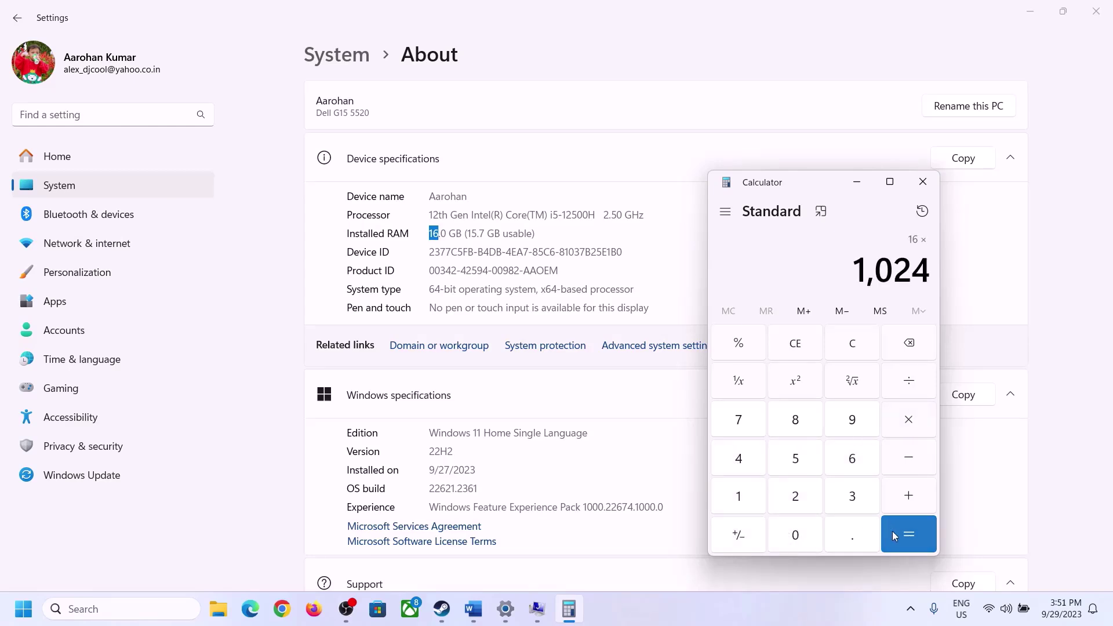
left_click(900, 545)
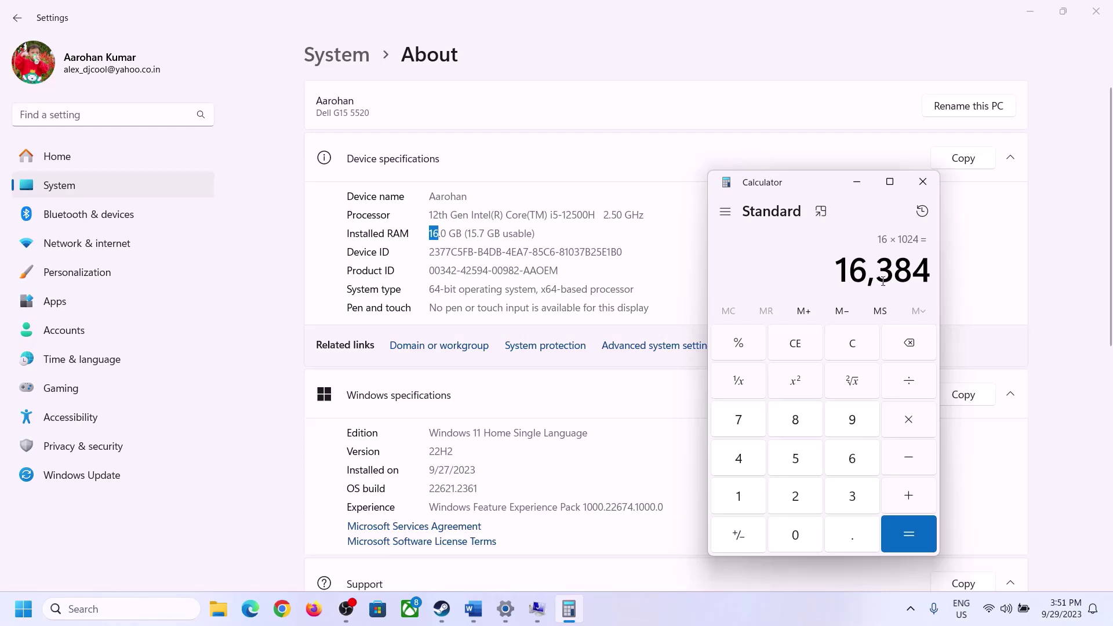
Recheck the document's maximum size formula, and multiply the RAM amount in MB by 3 in Calculator
left_click(473, 609)
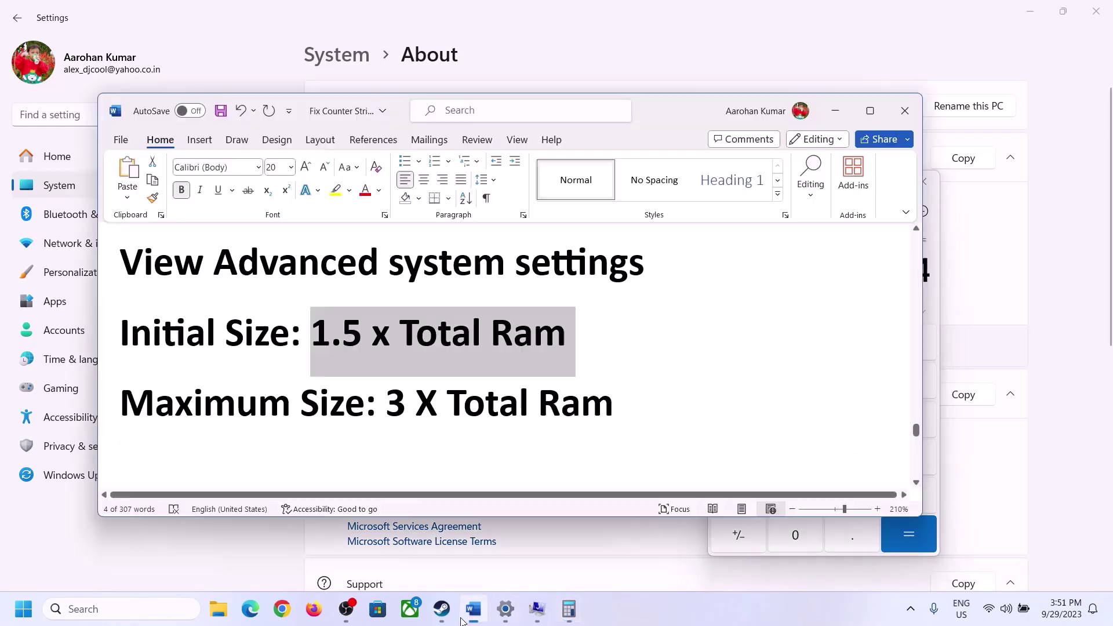
left_click(568, 609)
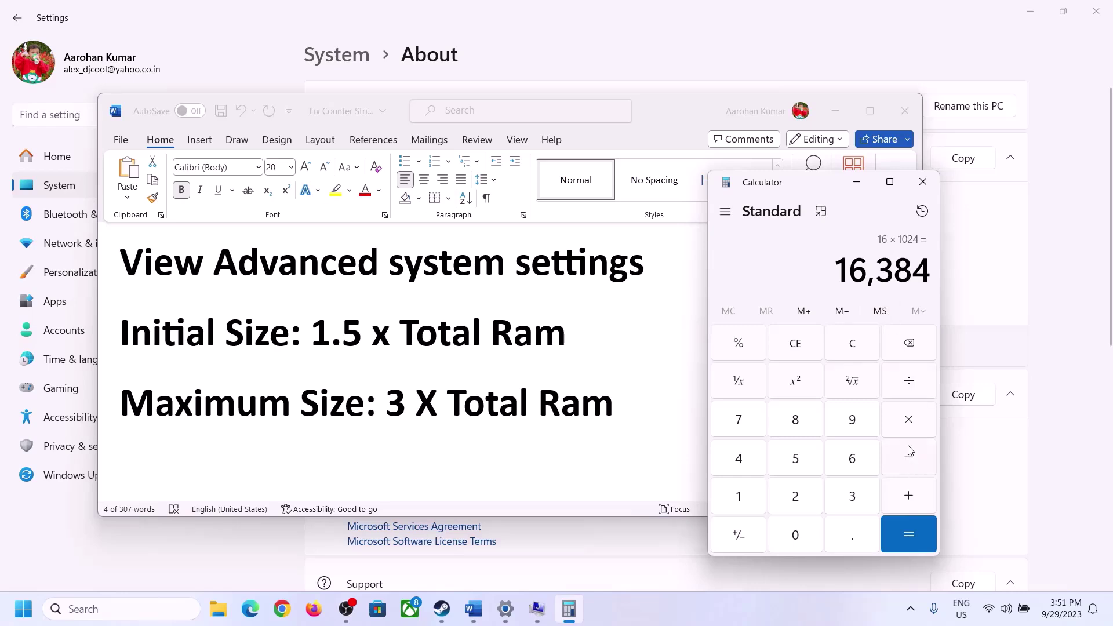
left_click(909, 423)
left_click(836, 502)
left_click(917, 531)
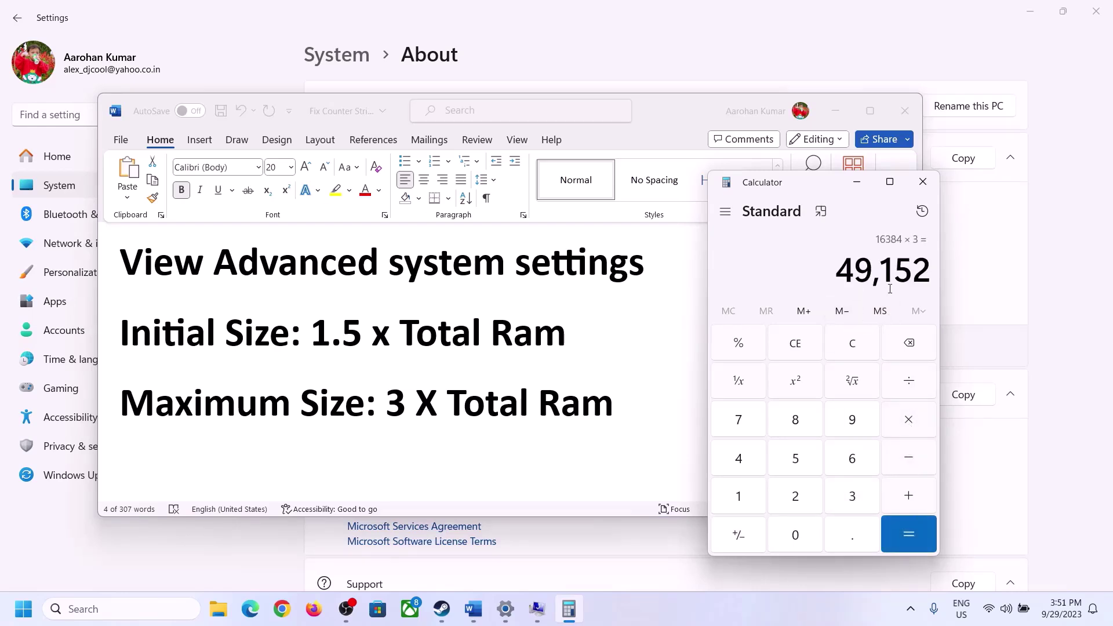
In the Virtual Memory dialog, set the maximum size to 49152 MB, apply the custom size to drive C:, and accept the dialog
left_click(537, 610)
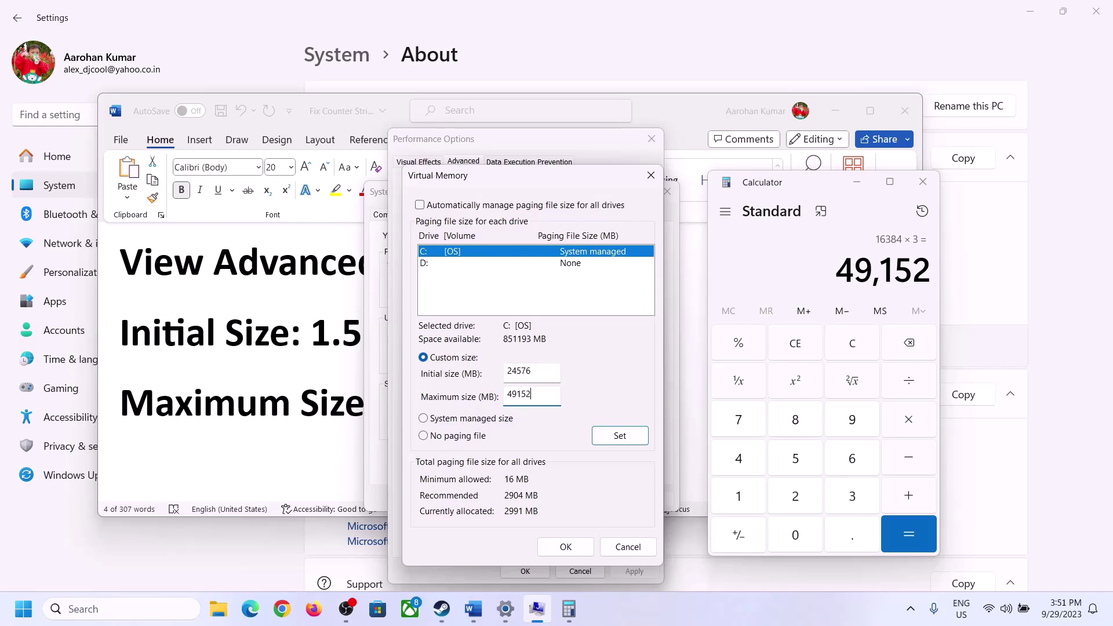
left_click(619, 438)
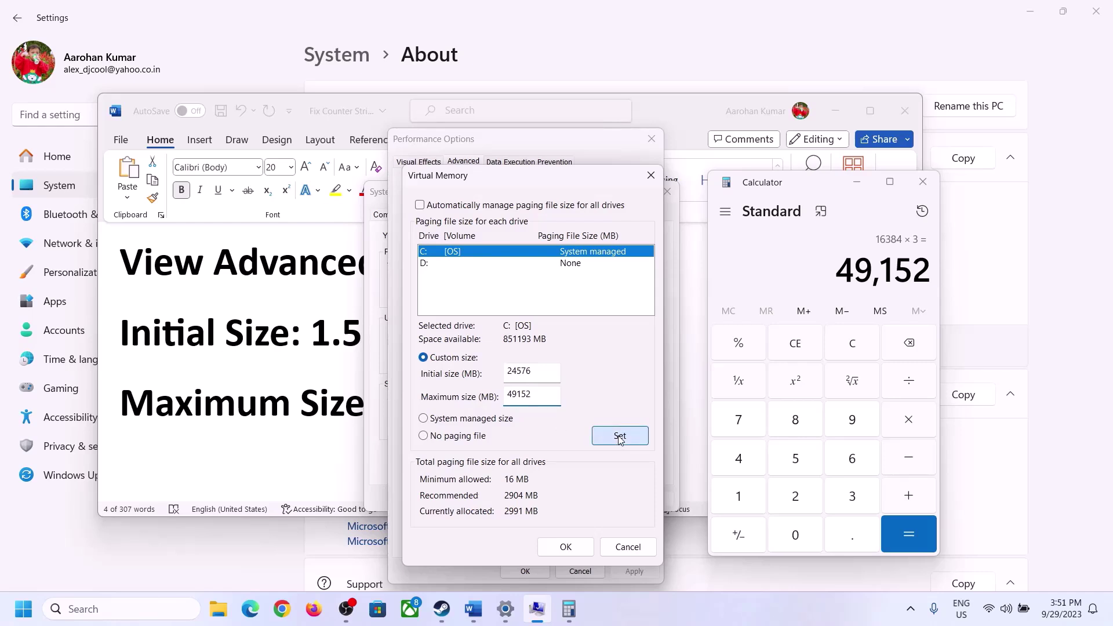
left_click(571, 550)
left_click(684, 364)
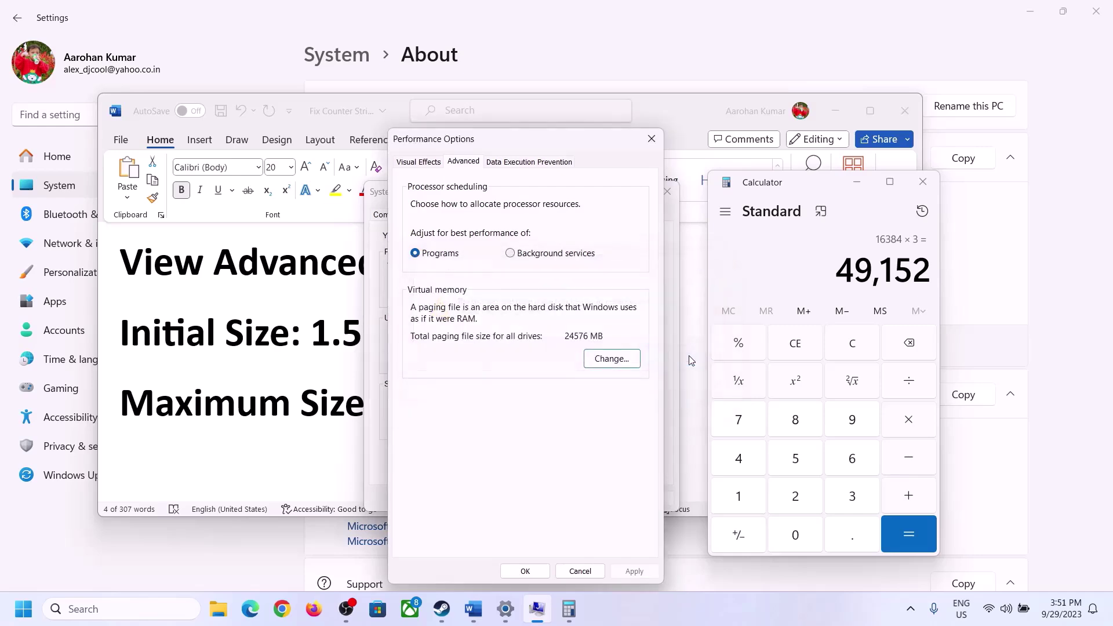
Accept the Performance Options and System Properties dialogs, and close the restart prompt without restarting
left_click(527, 572)
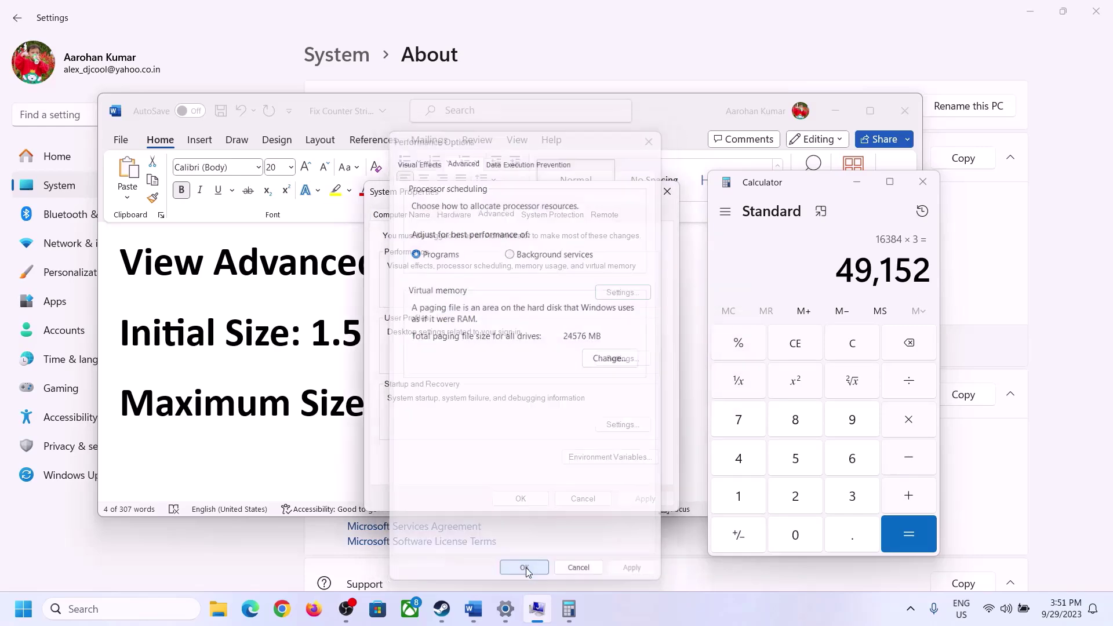
left_click(530, 497)
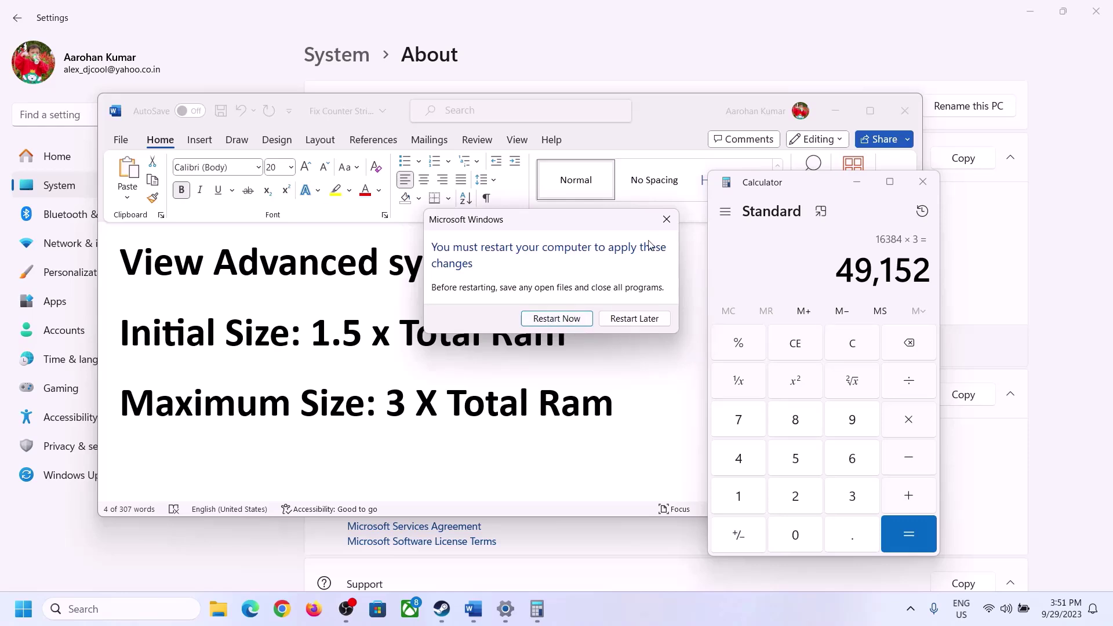
left_click(665, 218)
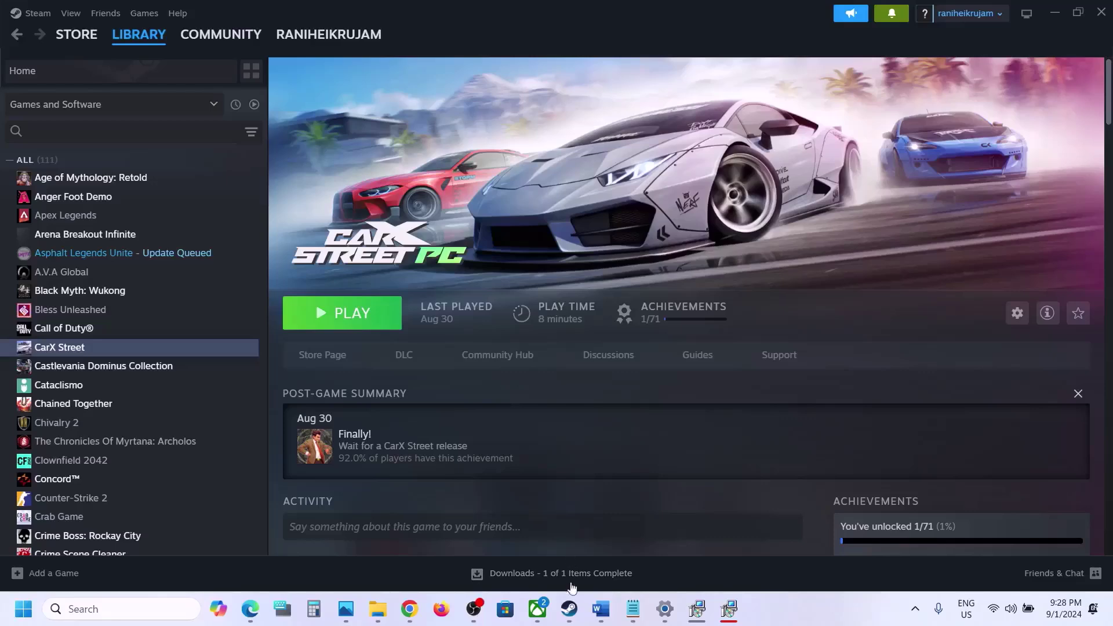
Bring up Steam, switch to the Word document, and highlight the Step 12 instructions on uninstalling and reinstalling the game
left_click(569, 609)
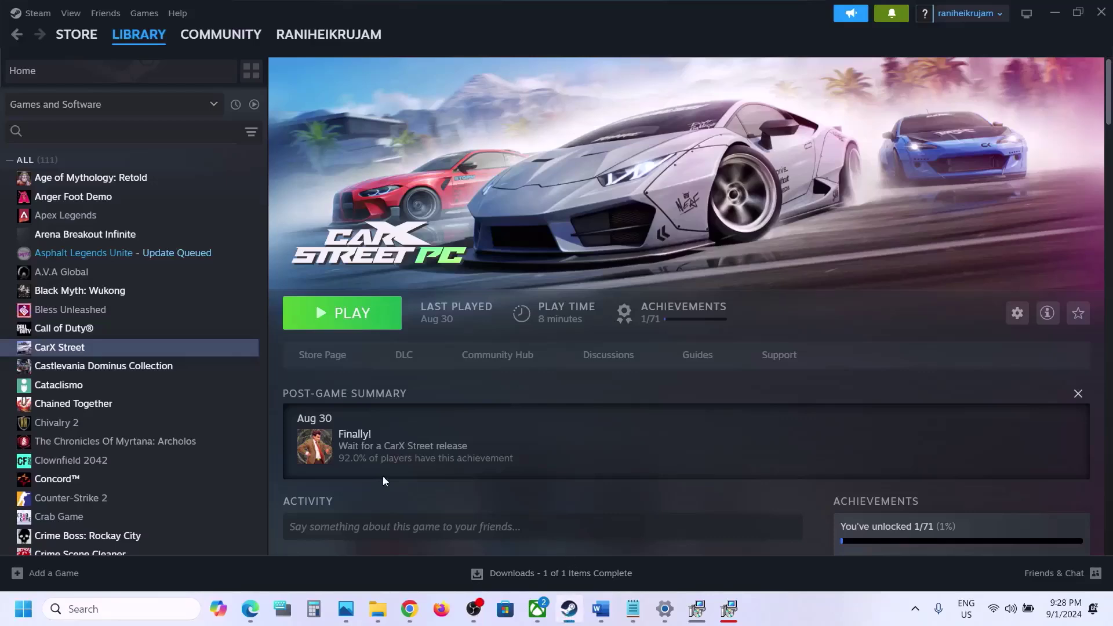
left_click(601, 609)
scroll(395, 359, "down", 5)
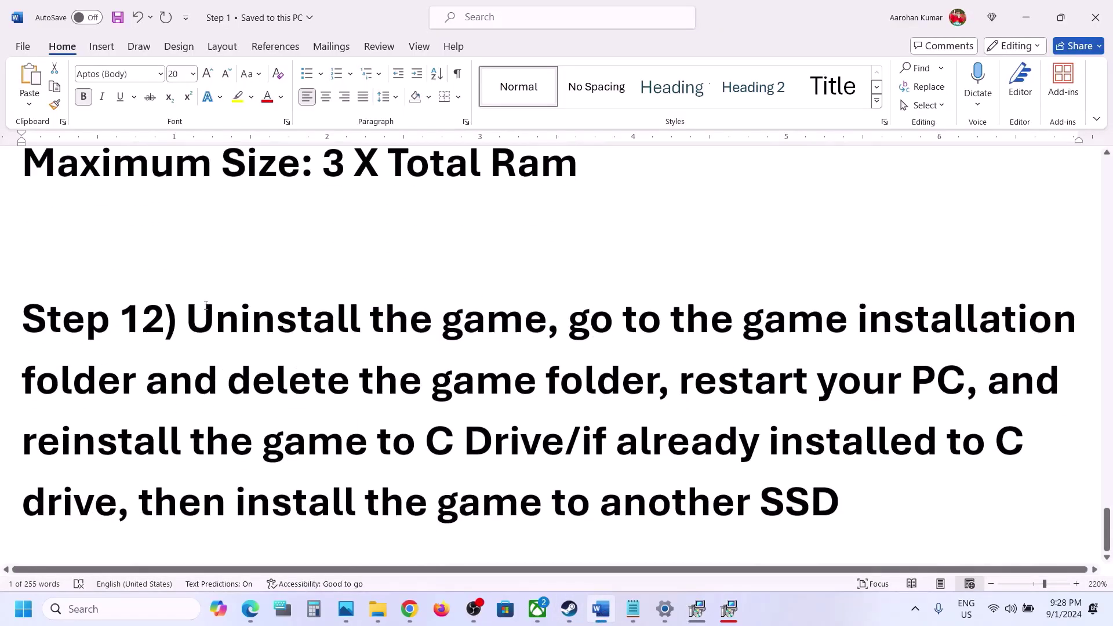
left_click_drag(186, 319, 945, 443)
left_click(812, 477)
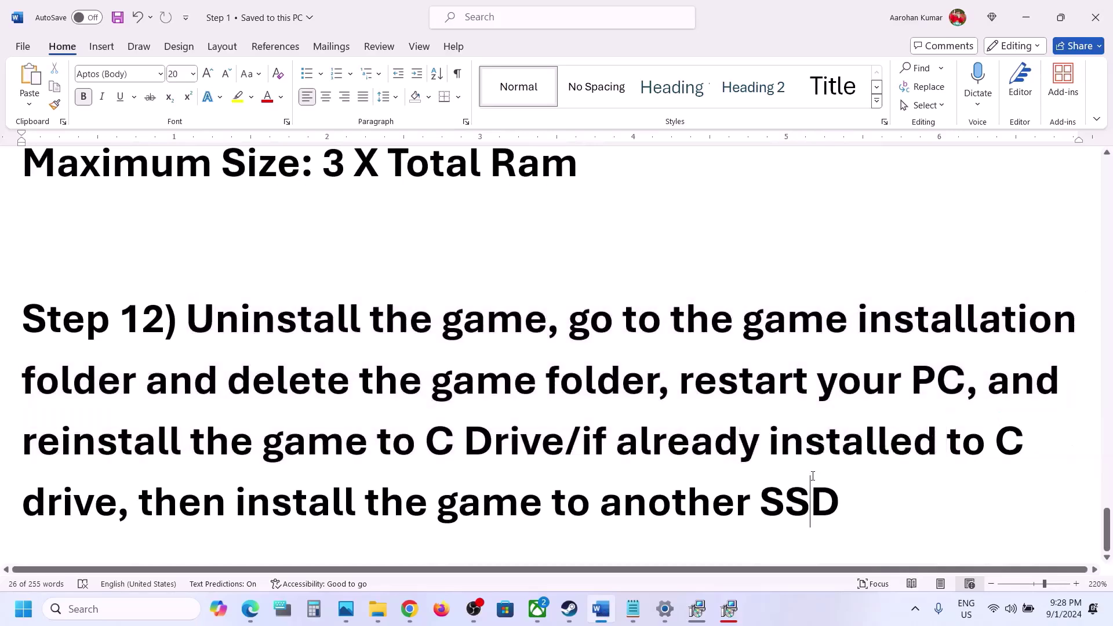
In the Steam library, show the Manage options of CarX Street, including Uninstall
left_click(570, 610)
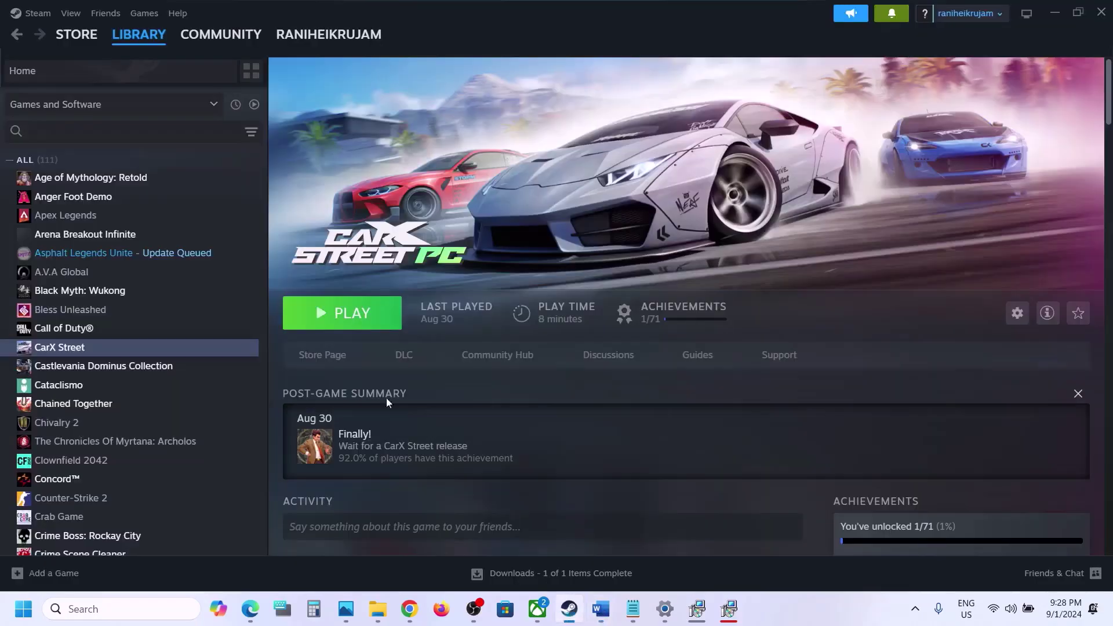
right_click(112, 354)
mouse_move(162, 444)
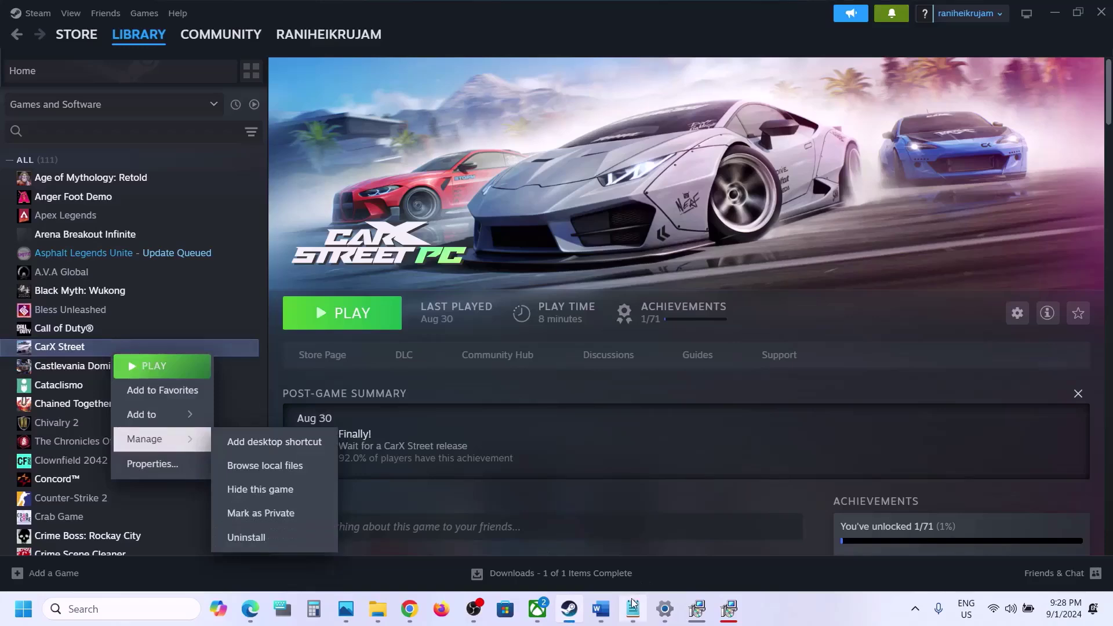
Highlight the Step 12 instructions on deleting the game folder, restarting, and reinstalling to C drive or another SSD, and return to Steam
left_click(608, 610)
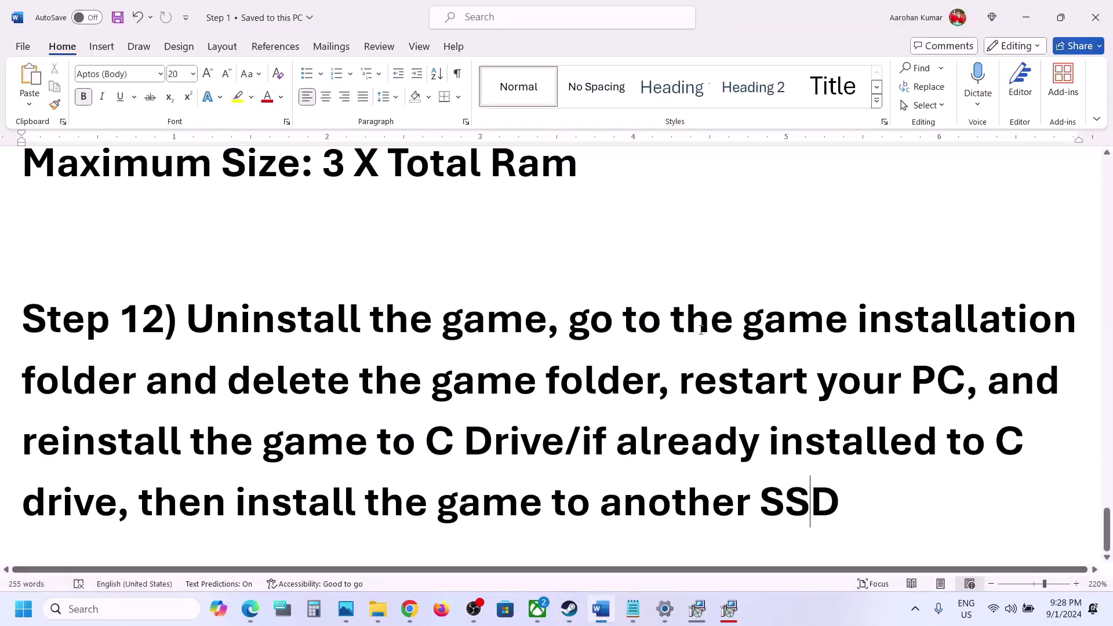
left_click_drag(568, 321, 630, 405)
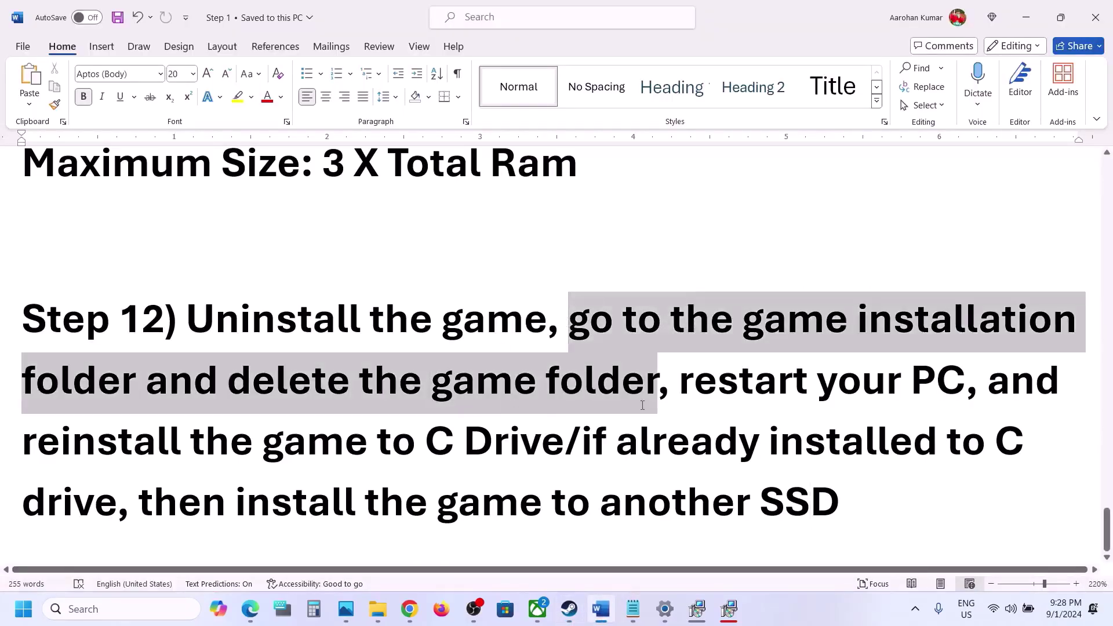
left_click(693, 392)
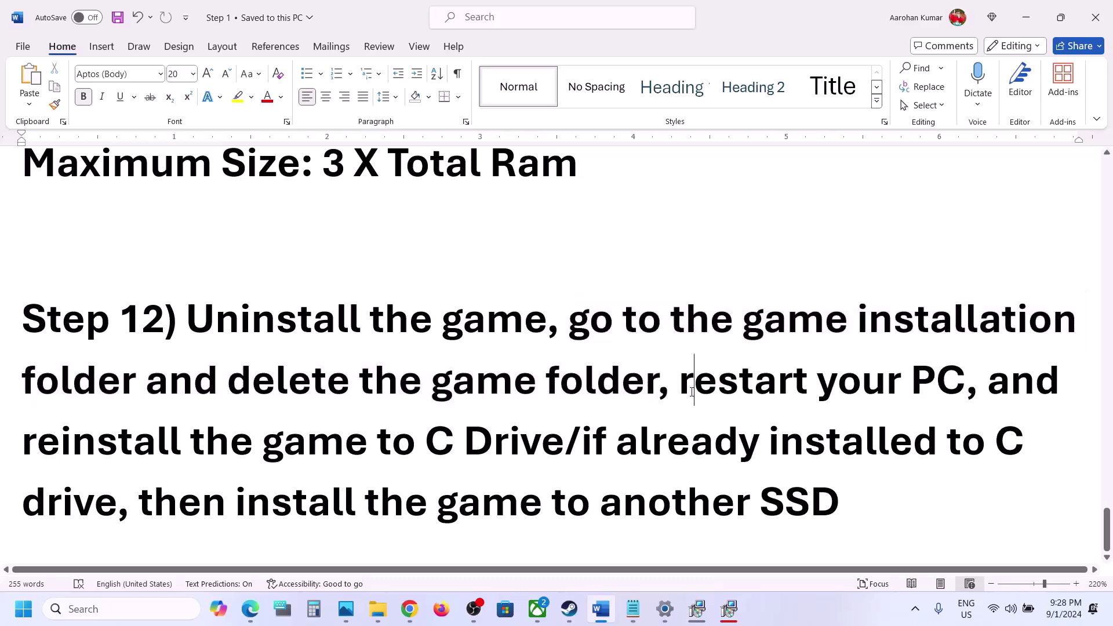
left_click_drag(692, 392, 964, 390)
left_click_drag(191, 436, 520, 432)
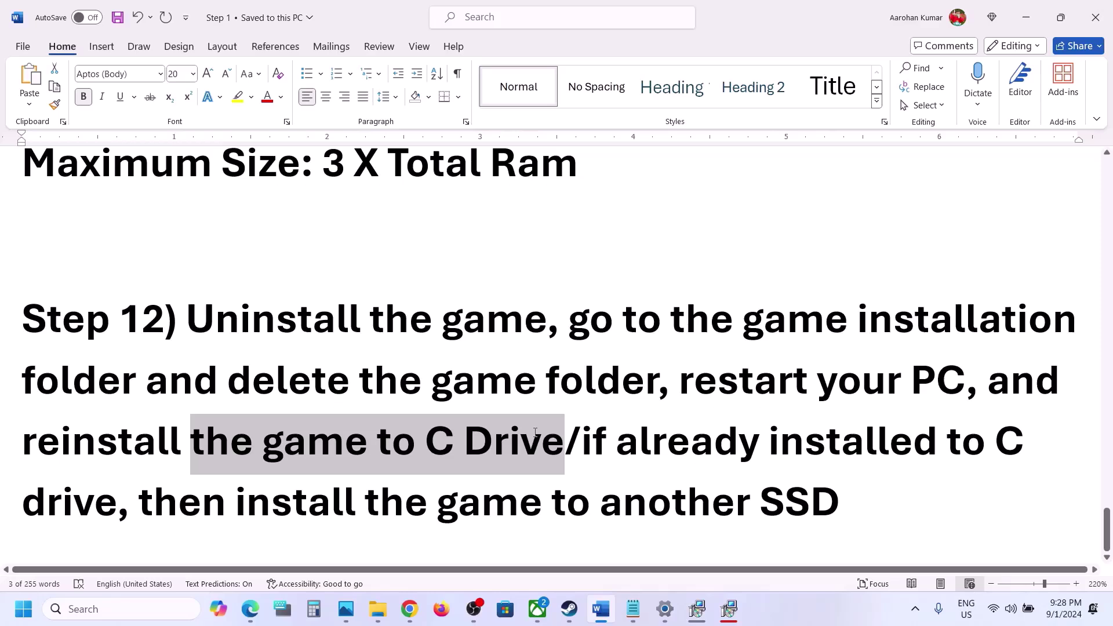
left_click_drag(535, 432, 889, 533)
left_click(889, 532)
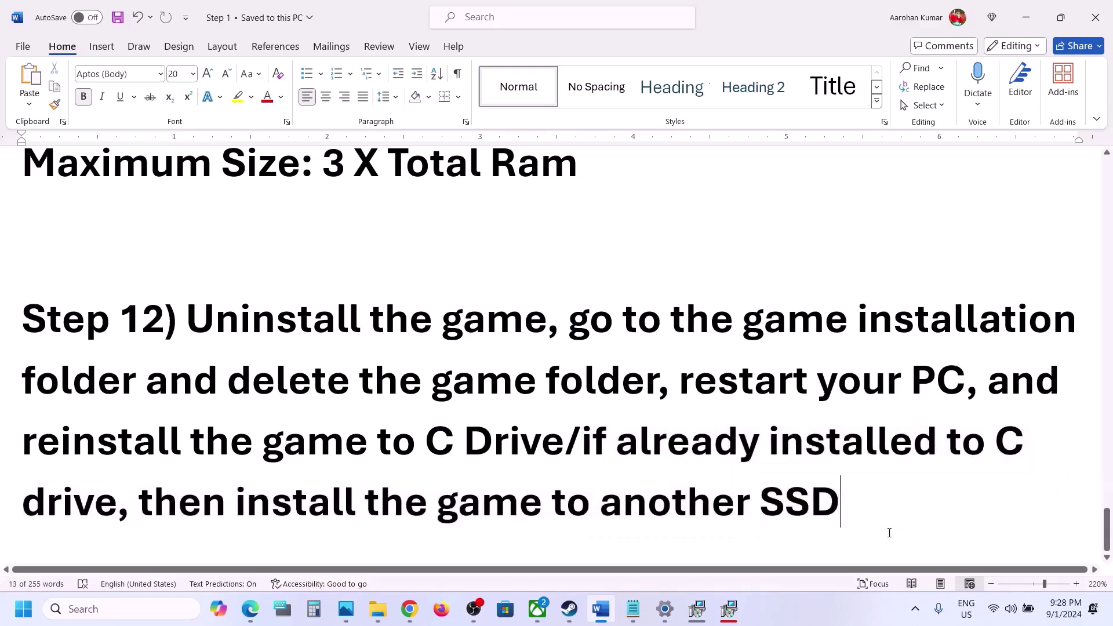
left_click(562, 615)
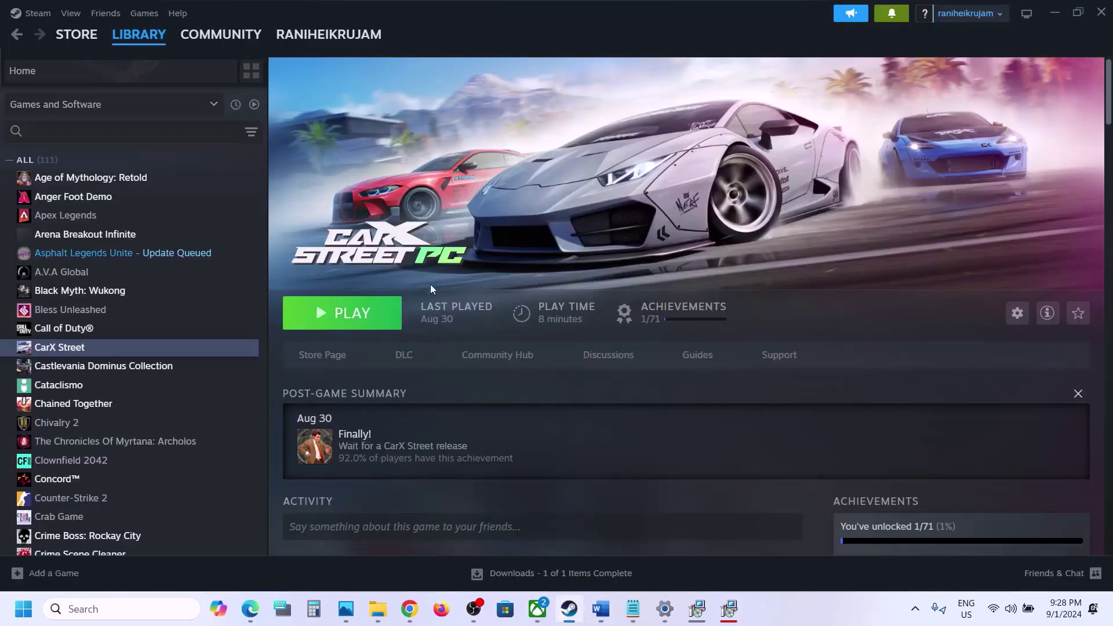